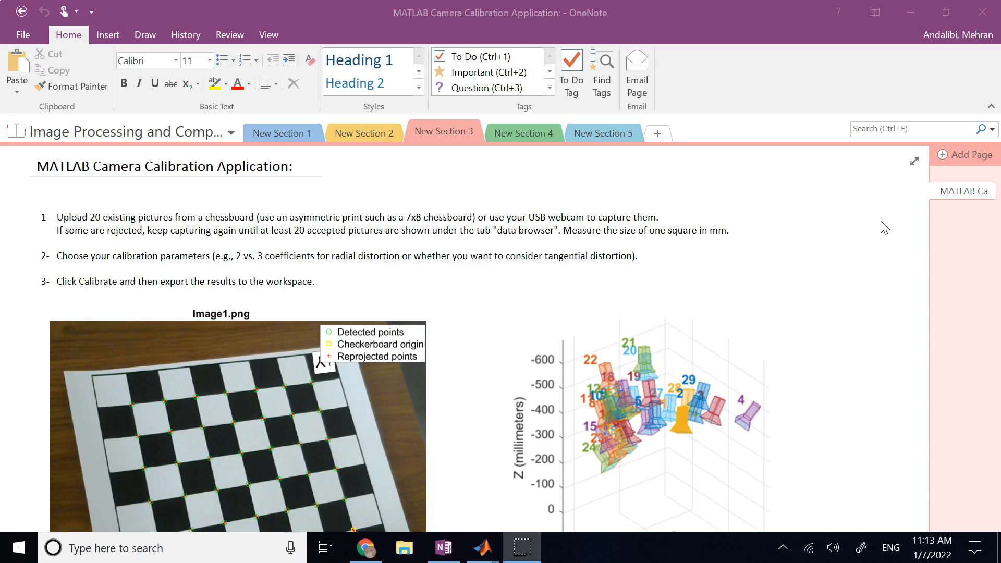
Step: Review the intrinsic and extrinsic parameter and camera calibration equations in New Section 2, ending back at New Section 3
left_click(379, 141)
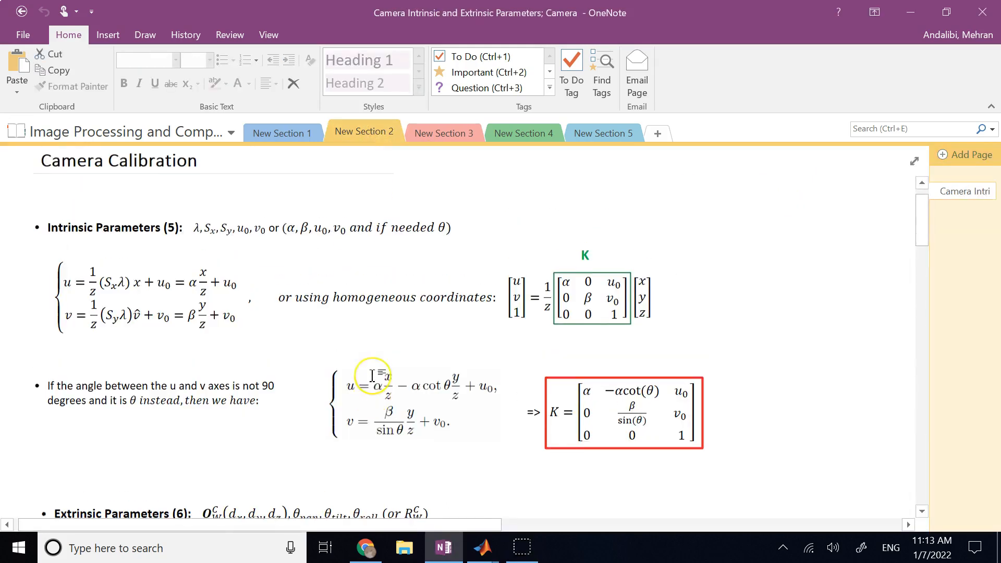
scroll(372, 375, "up", 1)
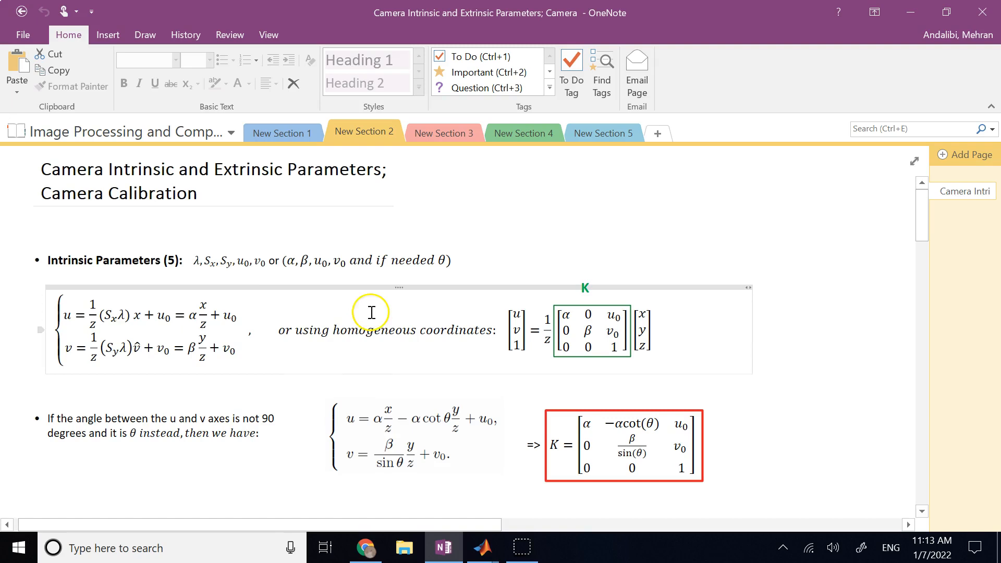
left_click(121, 263)
scroll(156, 365, "down", 4)
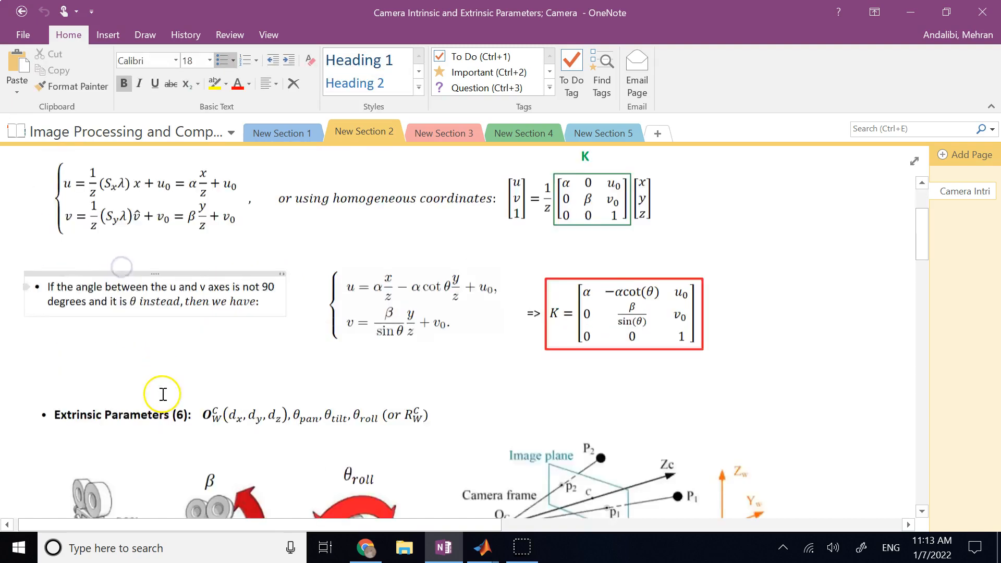
scroll(174, 361, "down", 4)
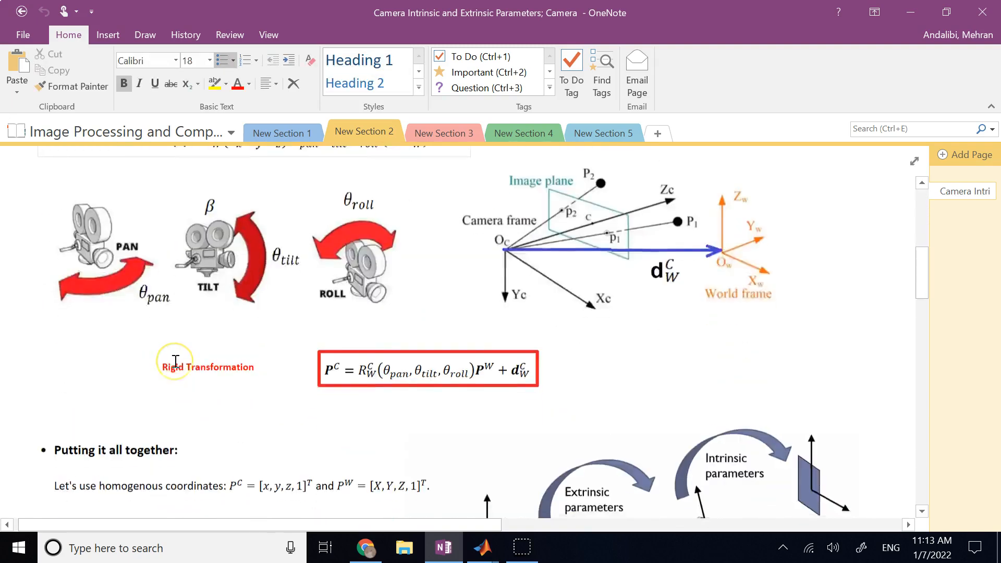
scroll(175, 361, "down", 8)
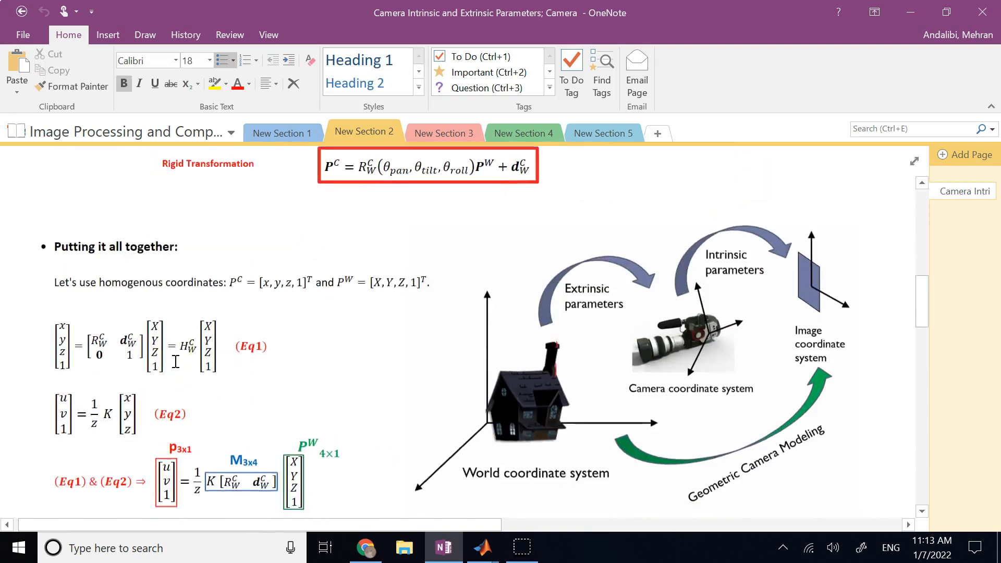
scroll(175, 361, "up", 1)
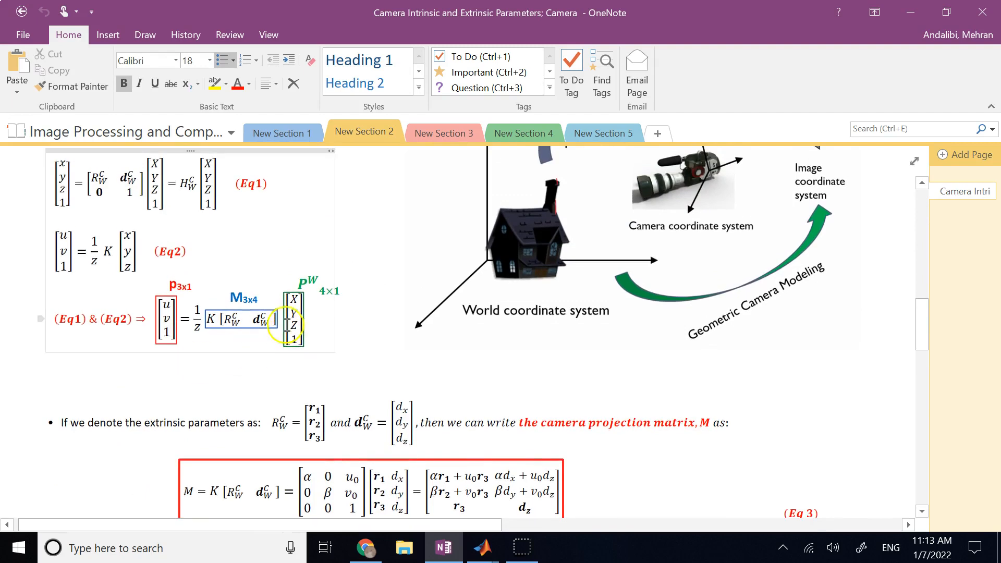
left_click(305, 294)
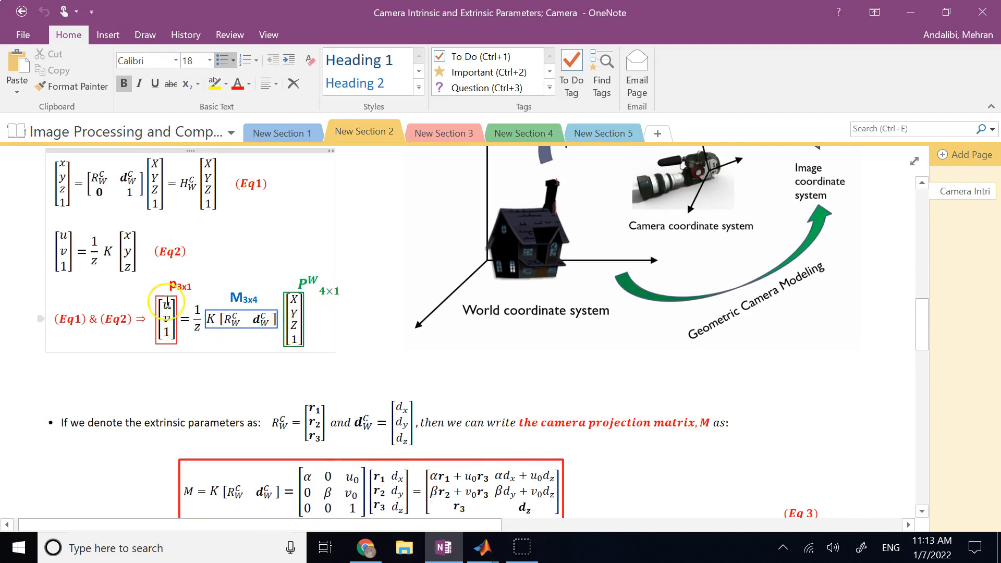
scroll(462, 404, "down", 10)
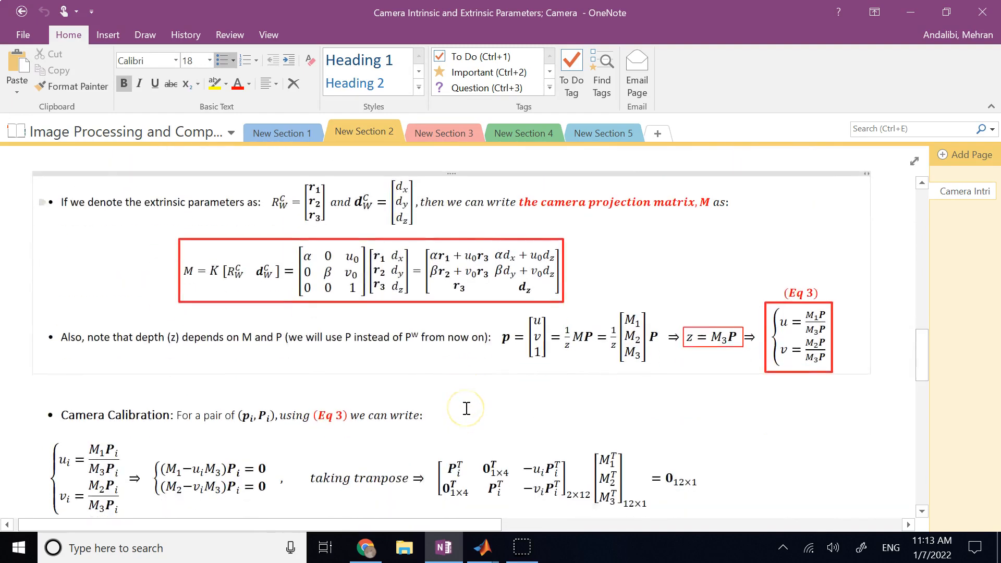
scroll(466, 408, "down", 8)
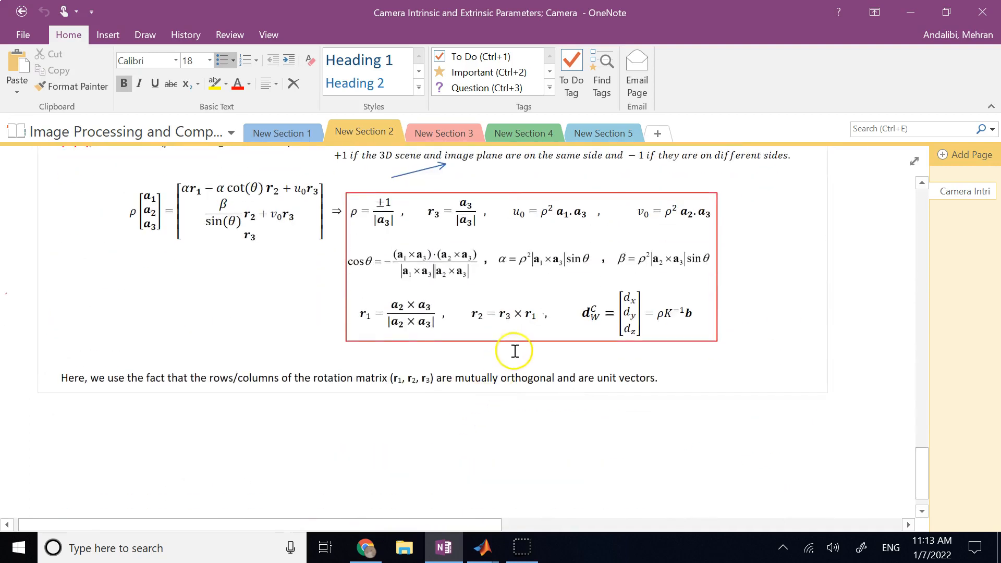
left_click(531, 278)
scroll(531, 276, "up", 3)
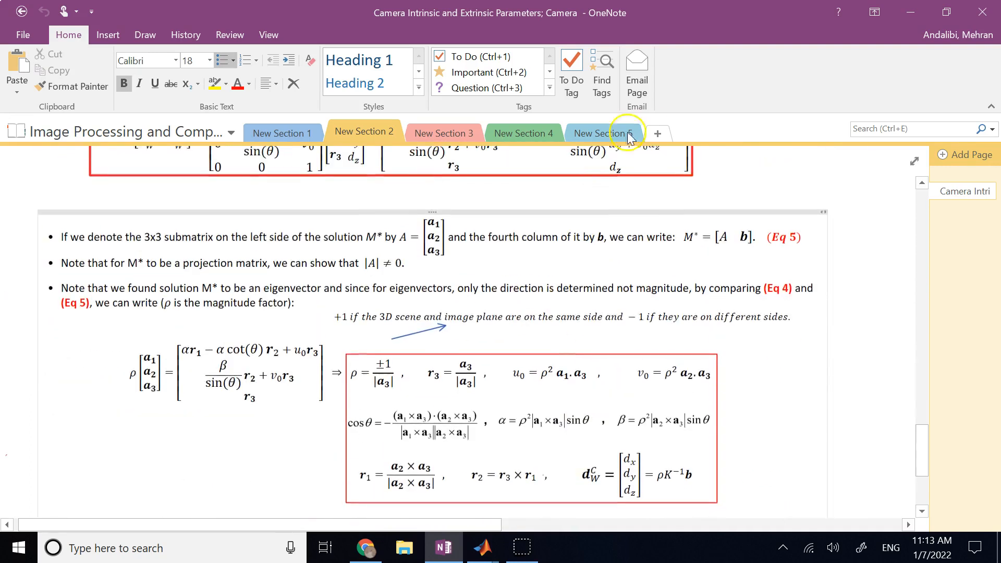
left_click(469, 133)
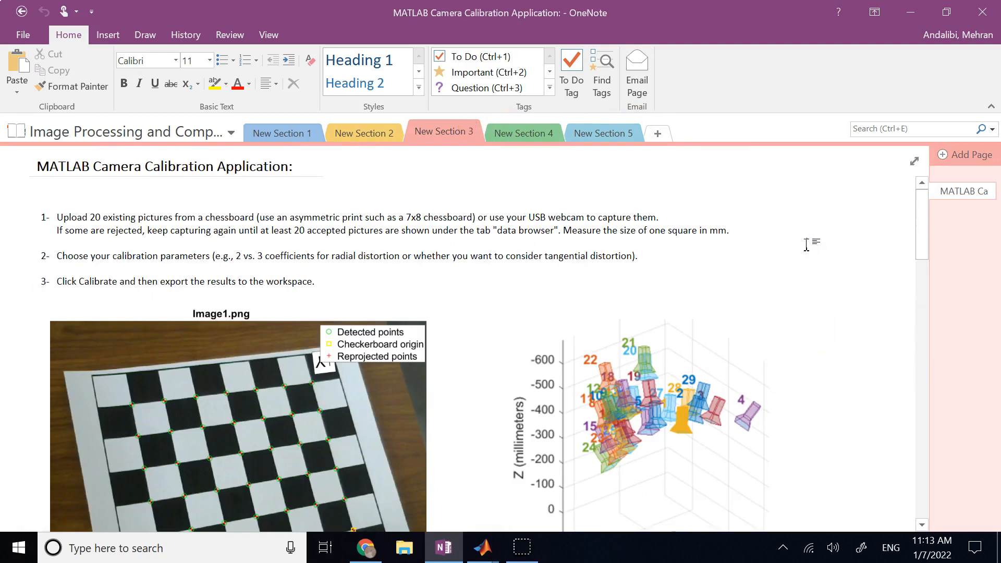
Step: Switch to MATLAB and locate the Camera Calibrator app among the Image Processing and Computer Vision apps
left_click(484, 550)
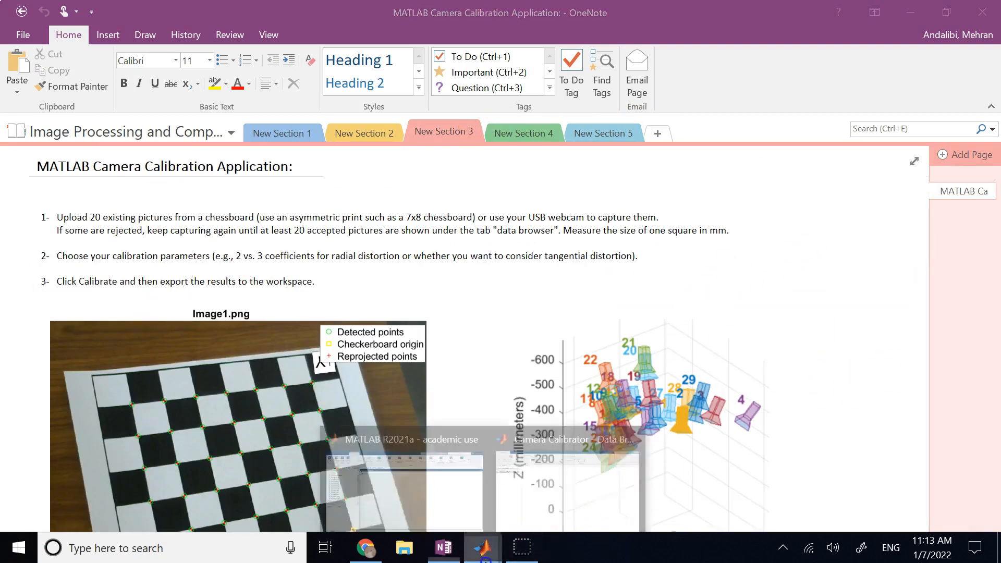
left_click(434, 472)
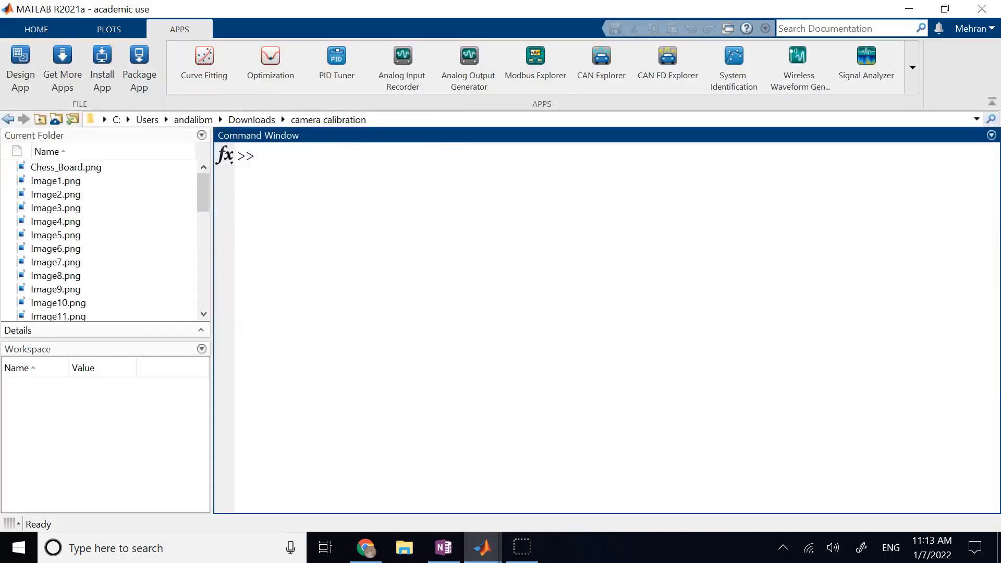
left_click(42, 30)
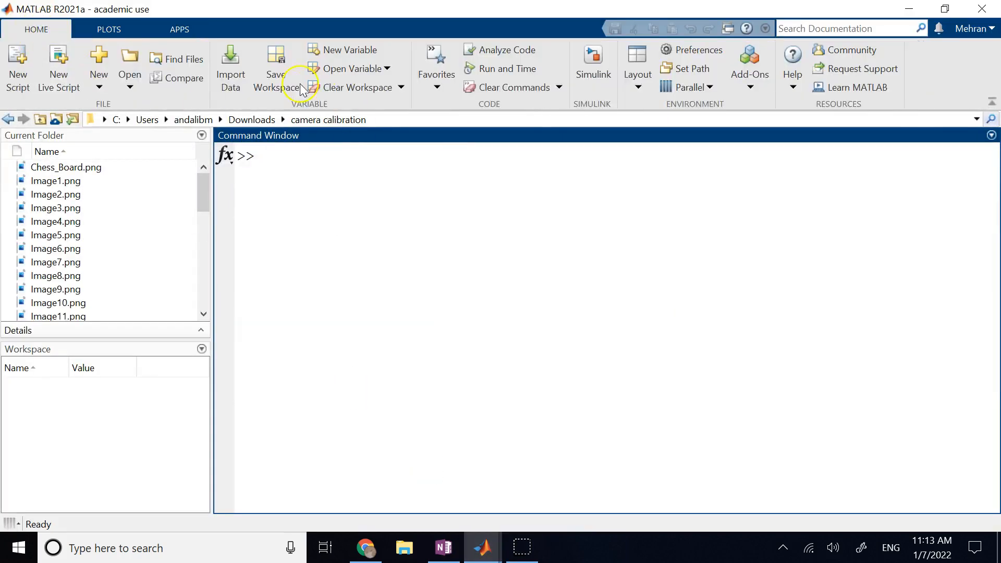
left_click(182, 31)
left_click(911, 69)
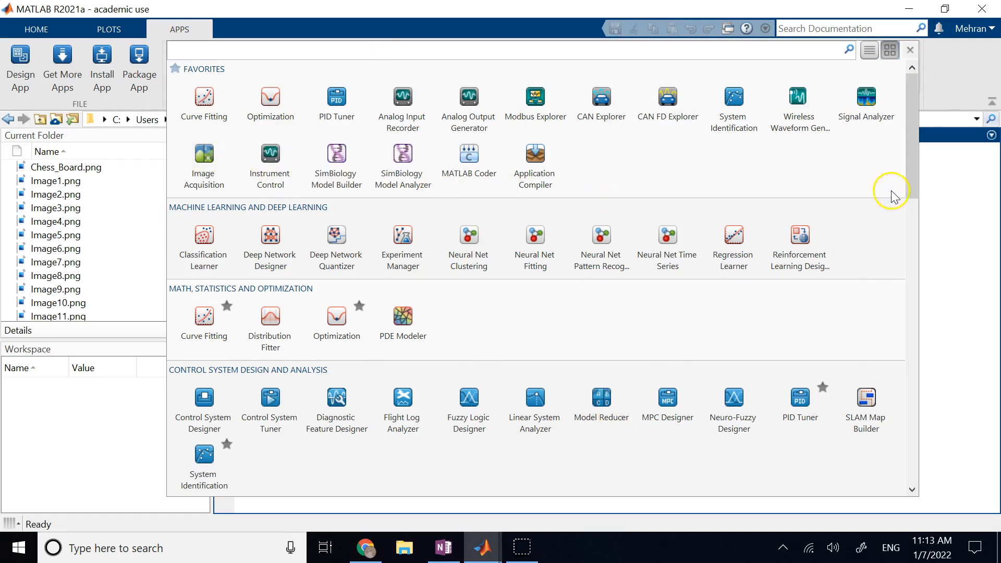
left_click_drag(907, 167, 907, 305)
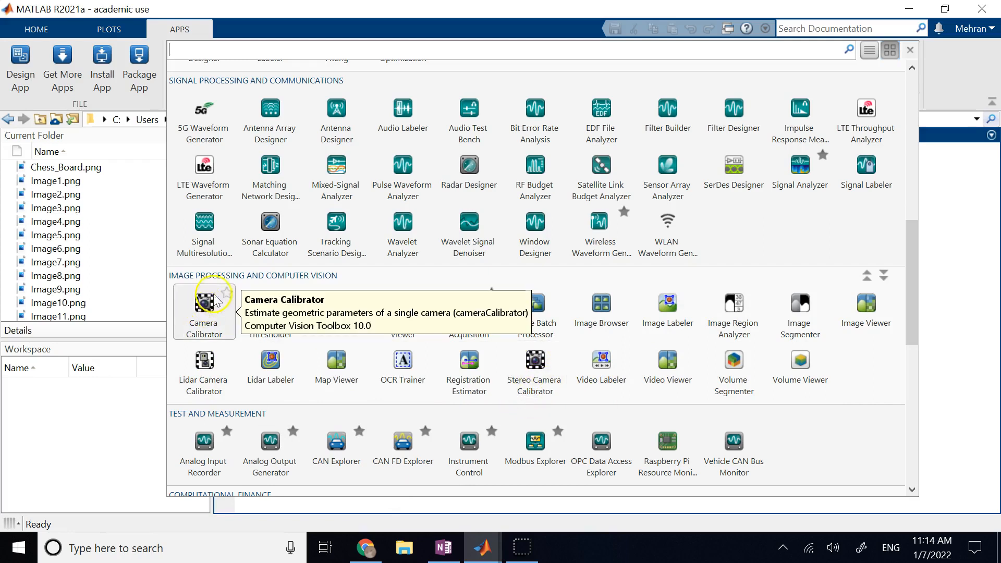
Step: Bring up the Camera Calibrator window with its empty calibration session
left_click(482, 547)
left_click(524, 516)
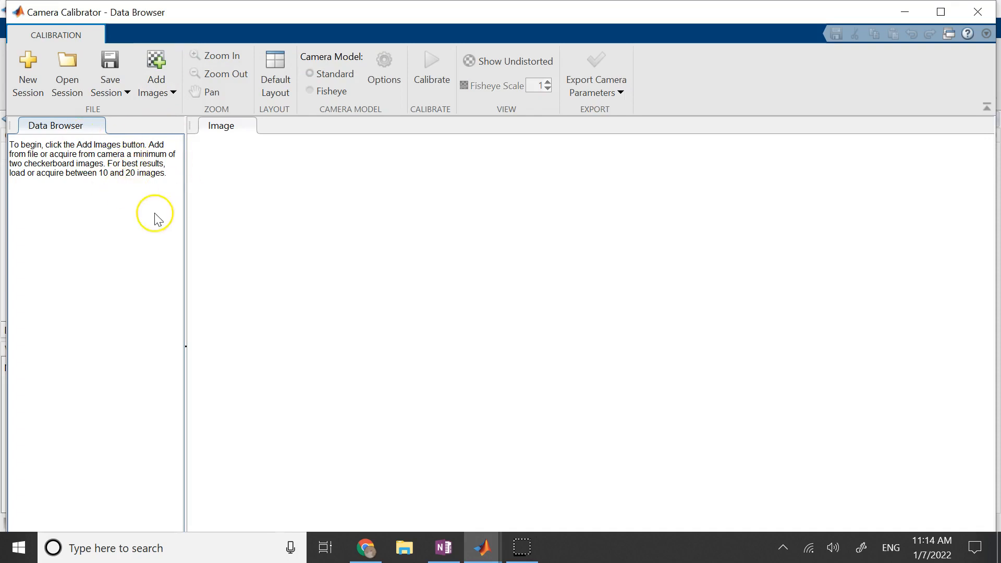
left_click(354, 502)
left_click(301, 252)
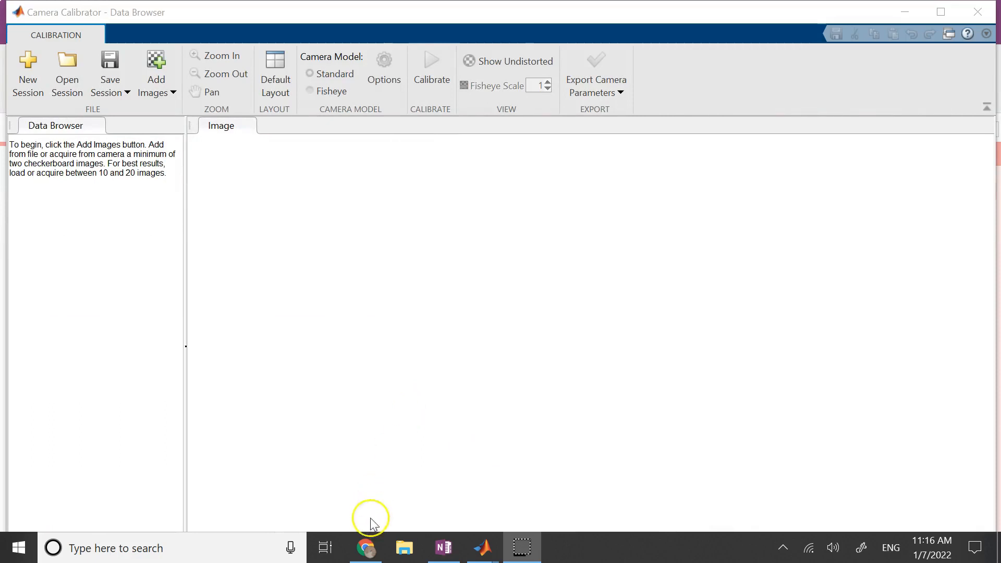
Step: Switch to Chrome and examine the chessboard image results for a pattern suitable for calibration
left_click(365, 547)
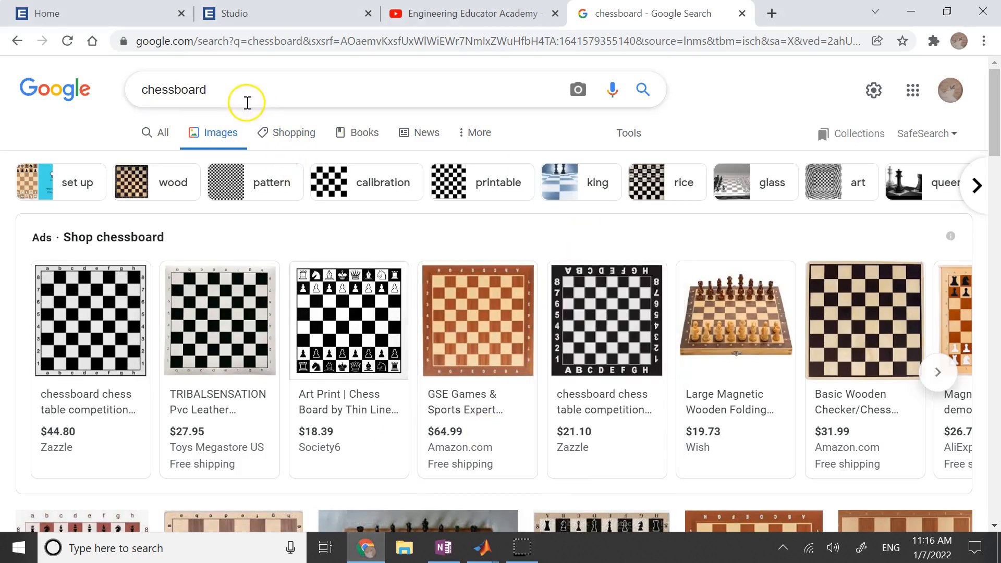
scroll(433, 227, "down", 7)
scroll(436, 234, "down", 7)
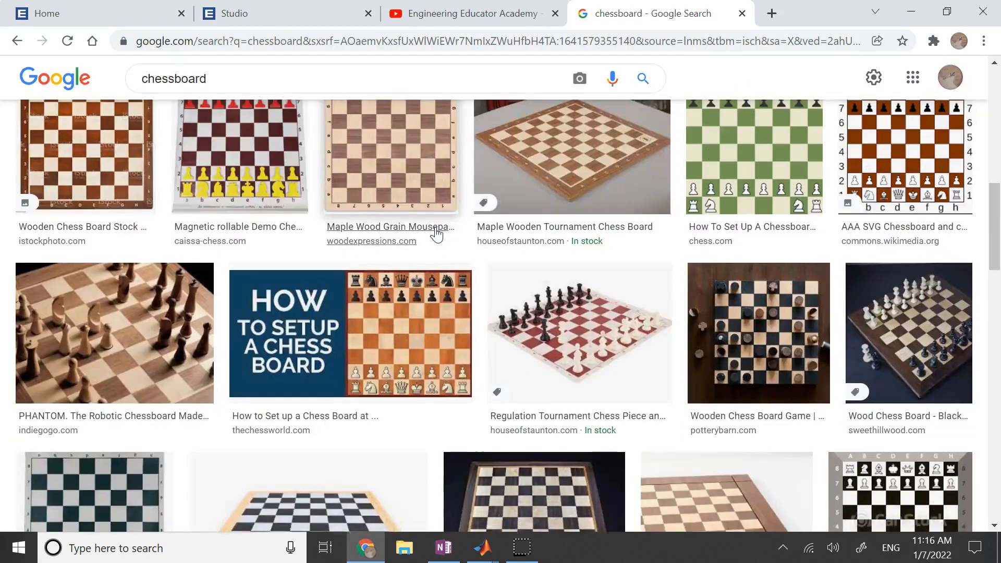
scroll(797, 386, "down", 3)
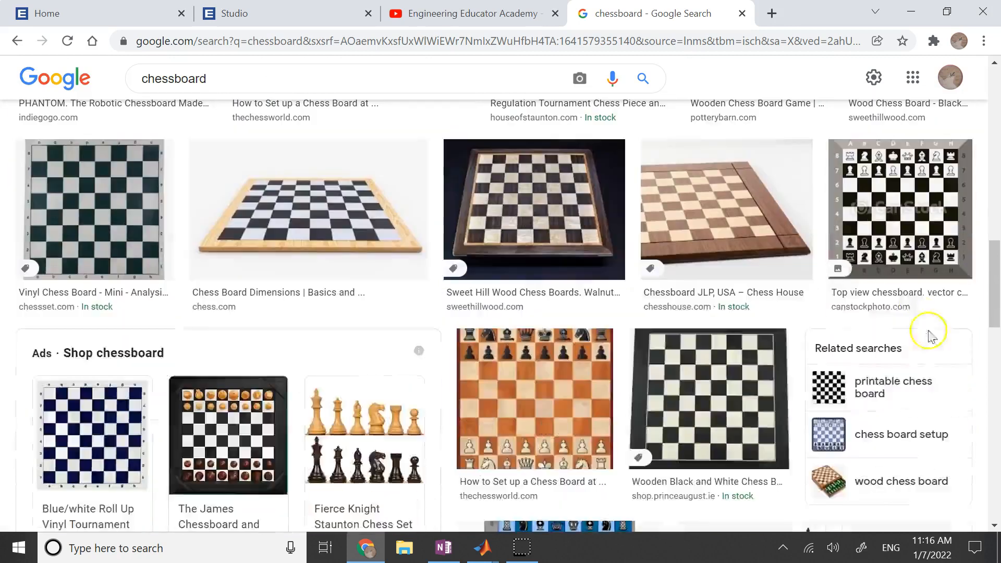
scroll(57, 440, "down", 3)
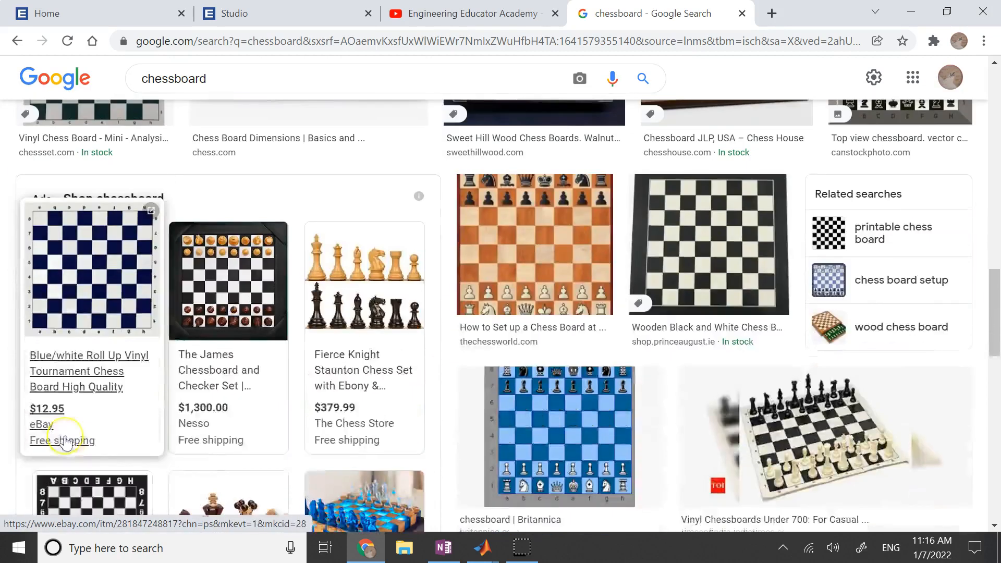
scroll(142, 397, "up", 4)
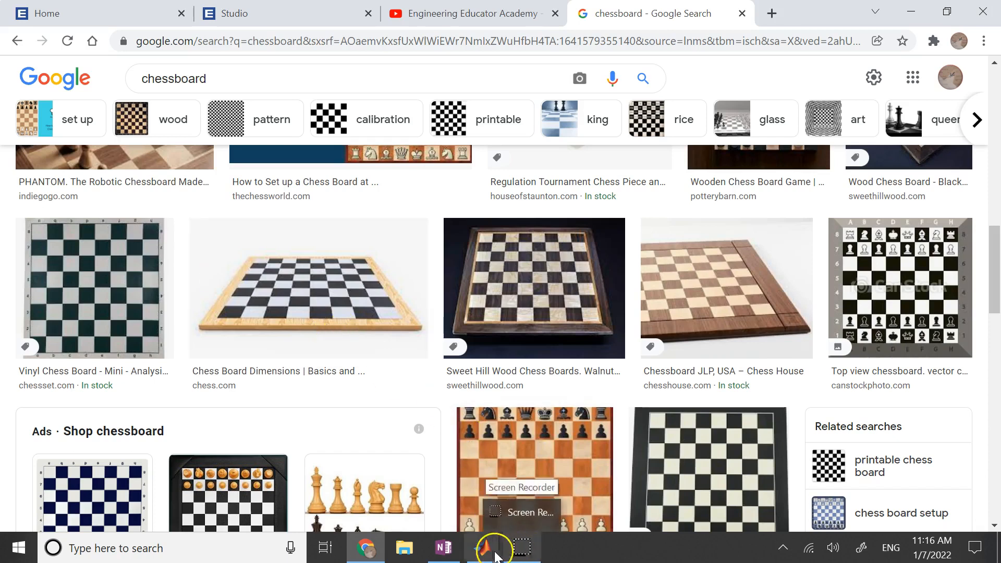
Step: Switch back to the Camera Calibrator and look at the source options for adding images, from file or from camera
mouse_move(483, 547)
left_click(561, 496)
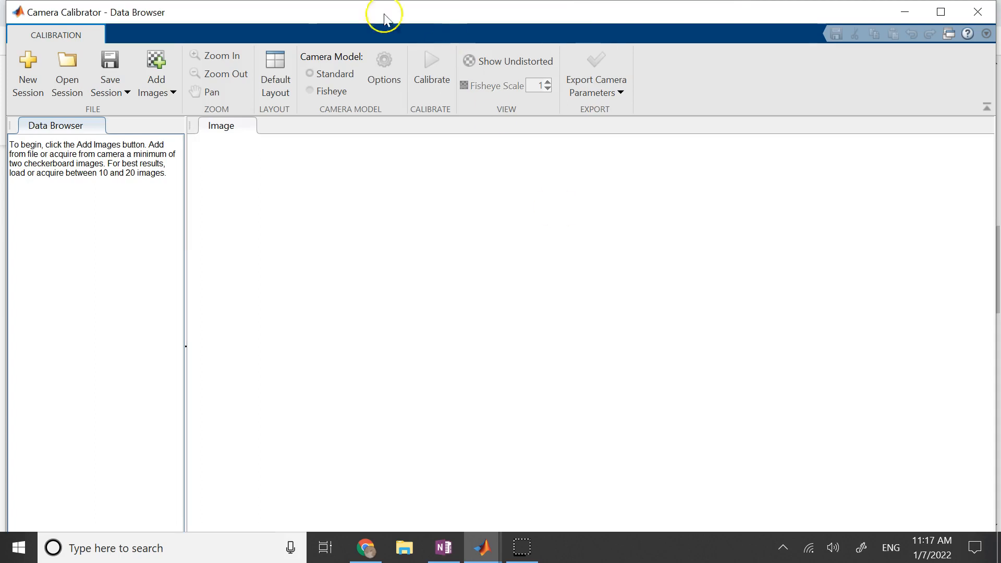
left_click(174, 92)
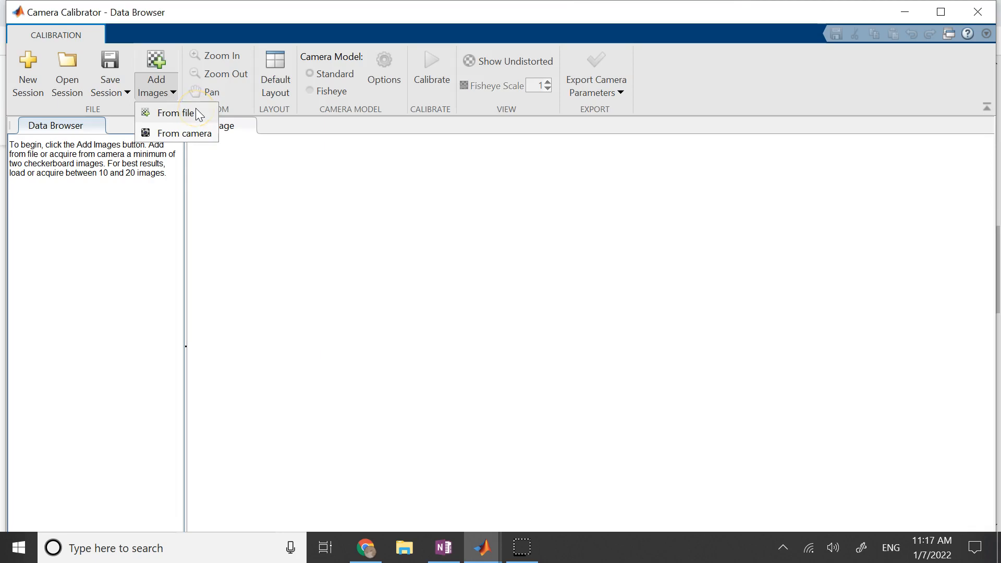
left_click(173, 137)
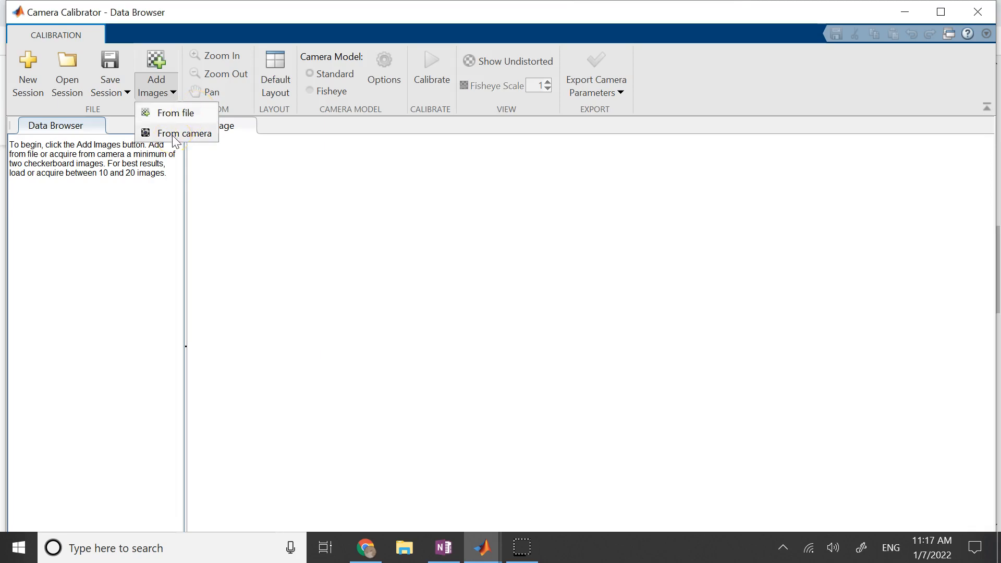
left_click(432, 320)
Step: Open the MATLAB documentation from the main MATLAB window and follow its Hardware Support link to MATLAB Support Package for USB Webcams
left_click(478, 549)
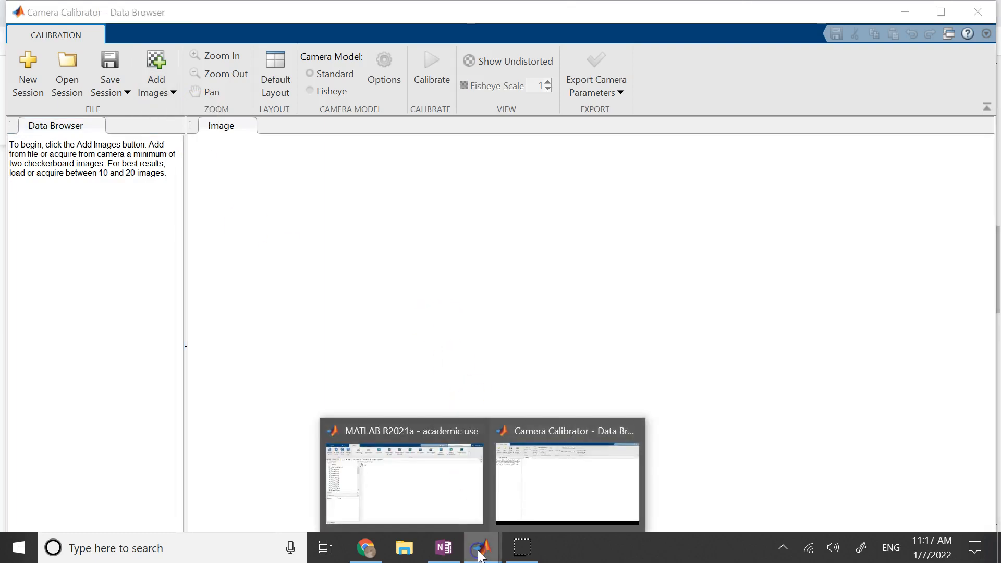
left_click(413, 507)
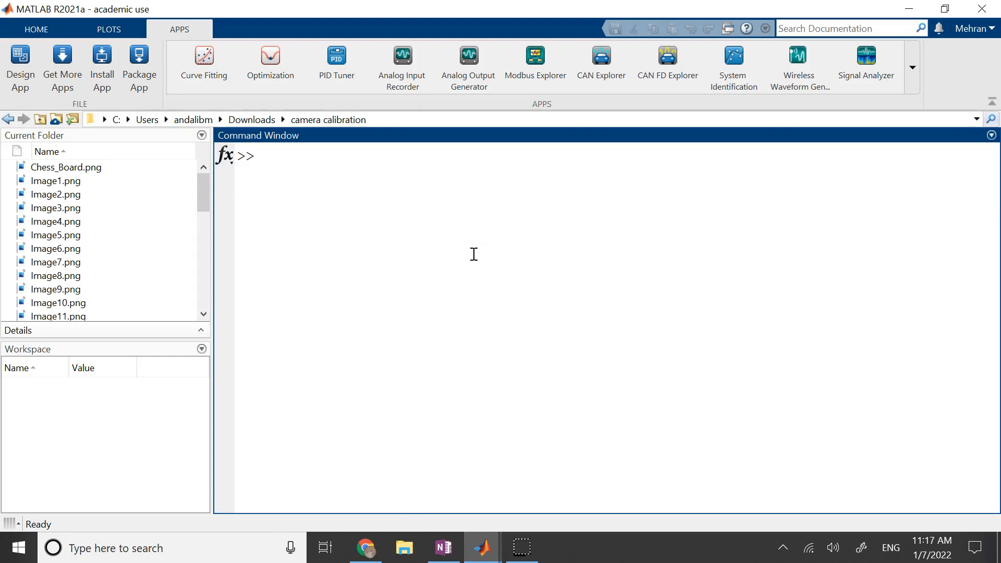
left_click(384, 200)
left_click(48, 32)
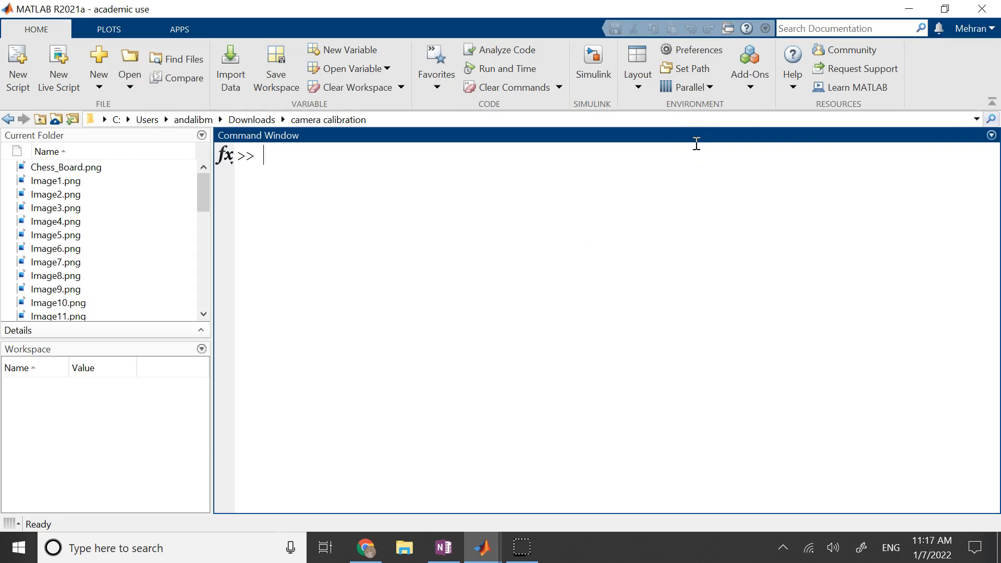
left_click(792, 50)
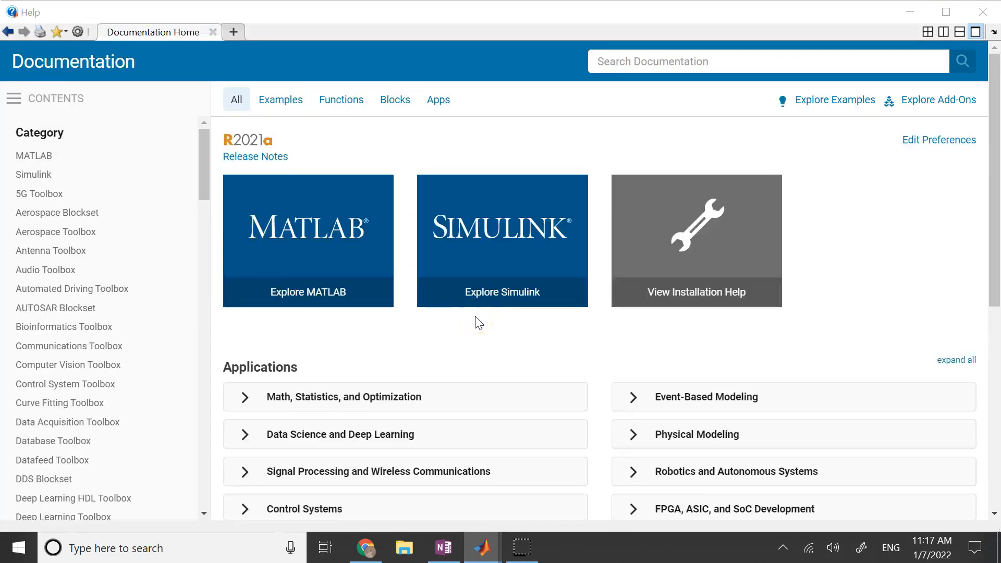
scroll(474, 321, "down", 7)
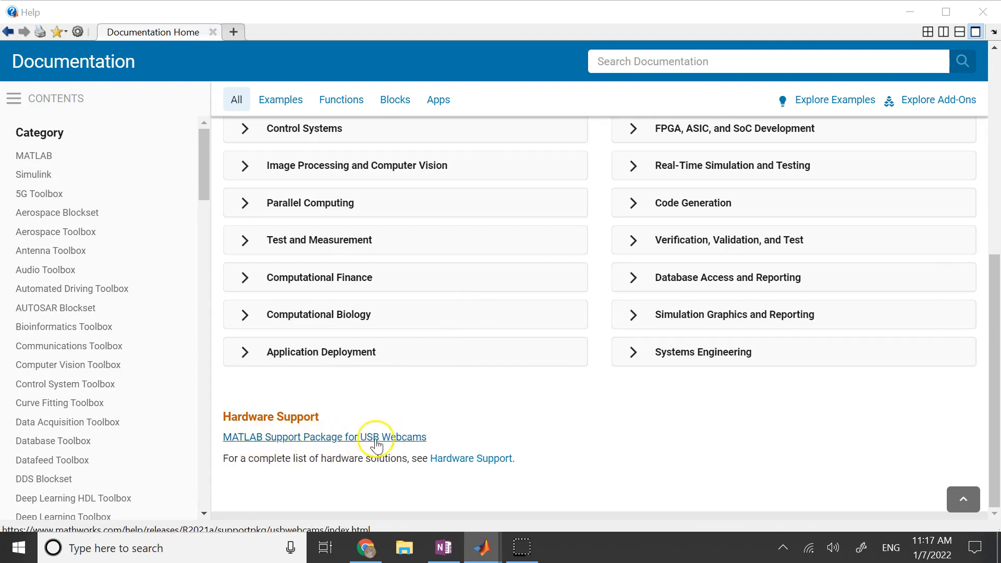
left_click(417, 442)
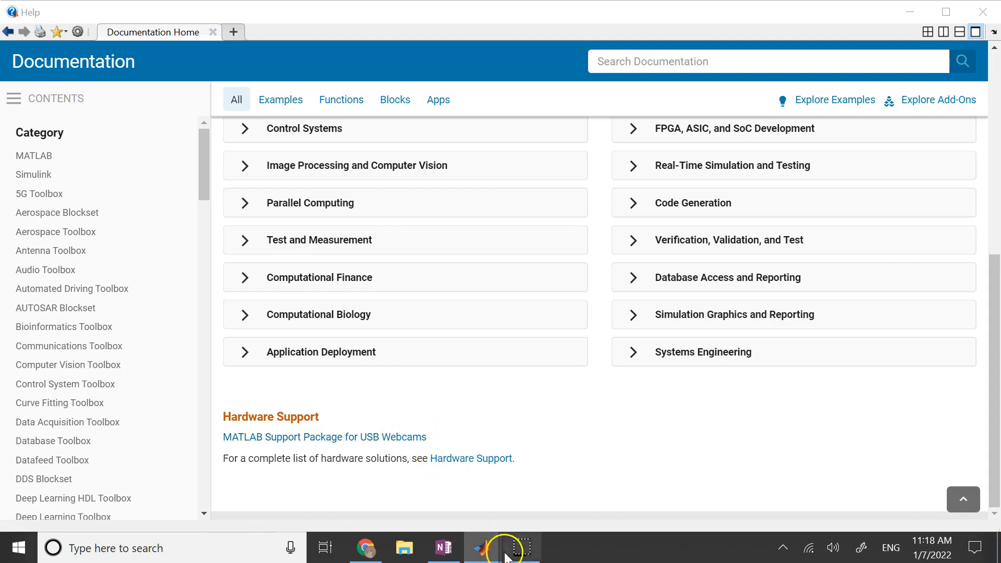
Step: Switch to the main MATLAB window and find MATLAB Support Package for USB Webcams among the hardware support packages in the Add-On Explorer
mouse_move(474, 553)
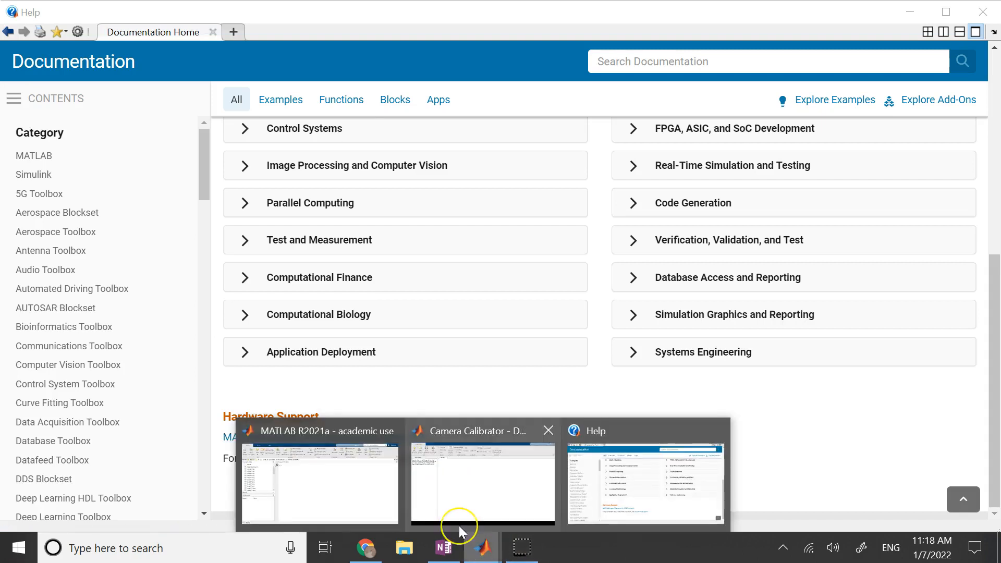
mouse_move(459, 525)
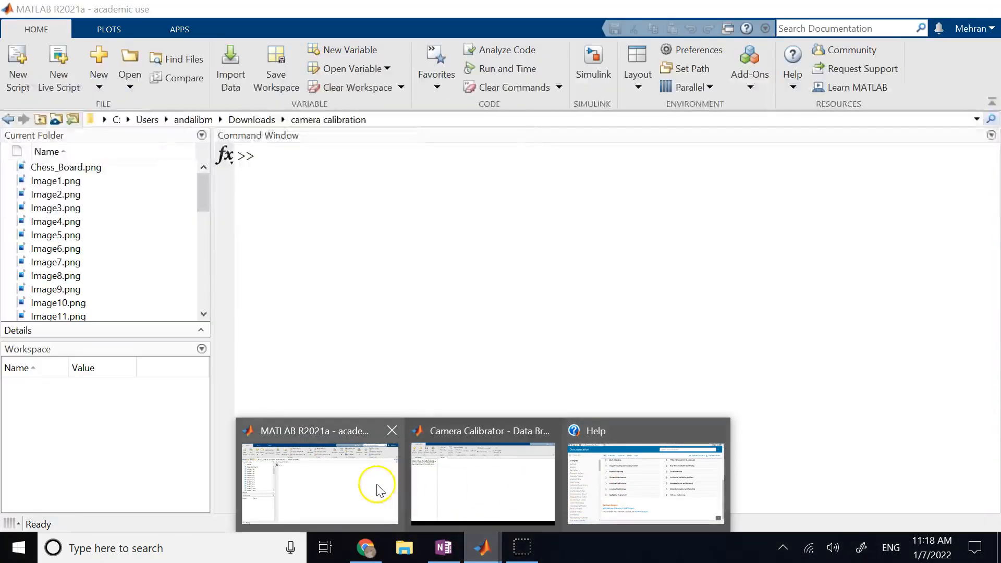
left_click(376, 484)
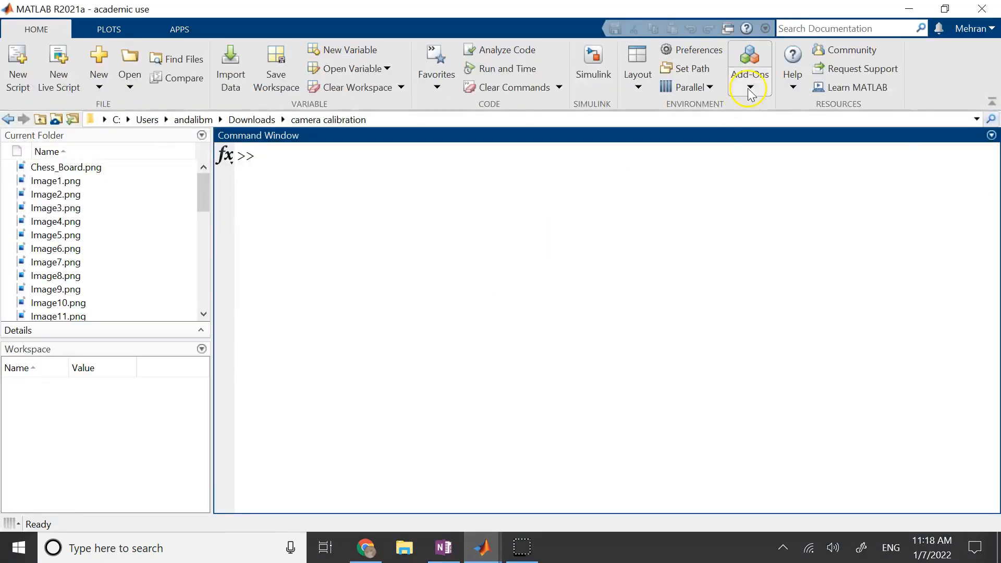
left_click(749, 87)
left_click(807, 222)
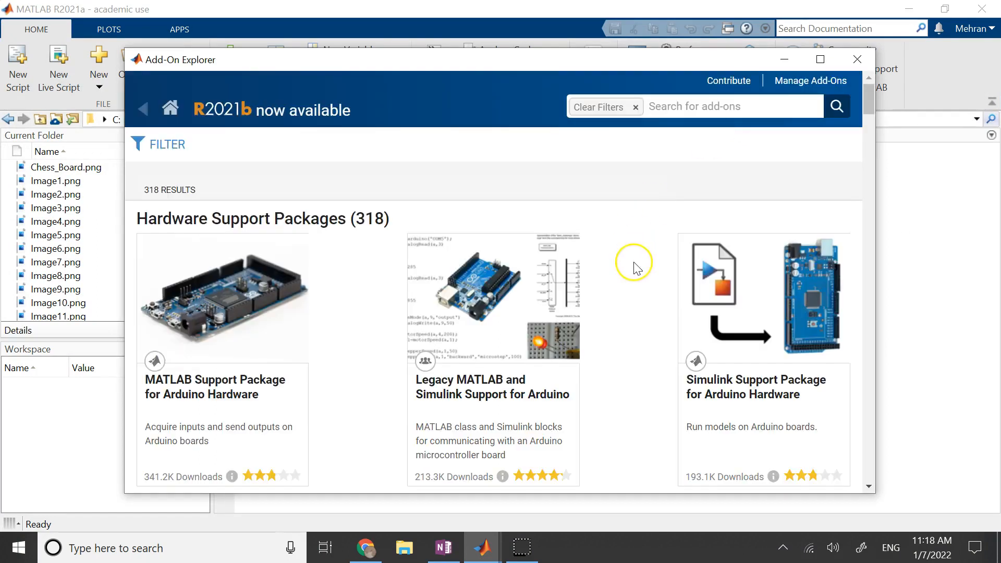
scroll(634, 268, "down", 8)
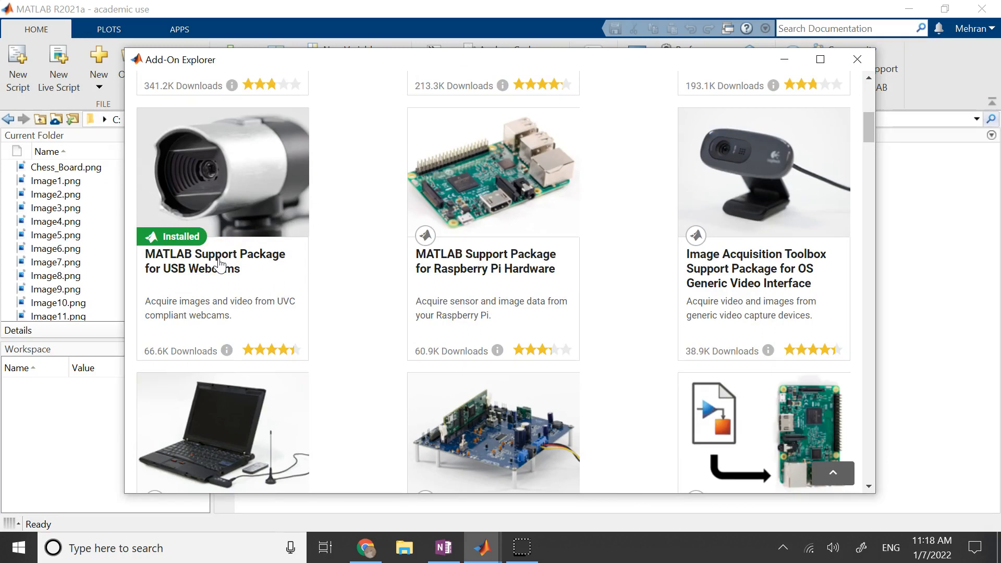
left_click(928, 267)
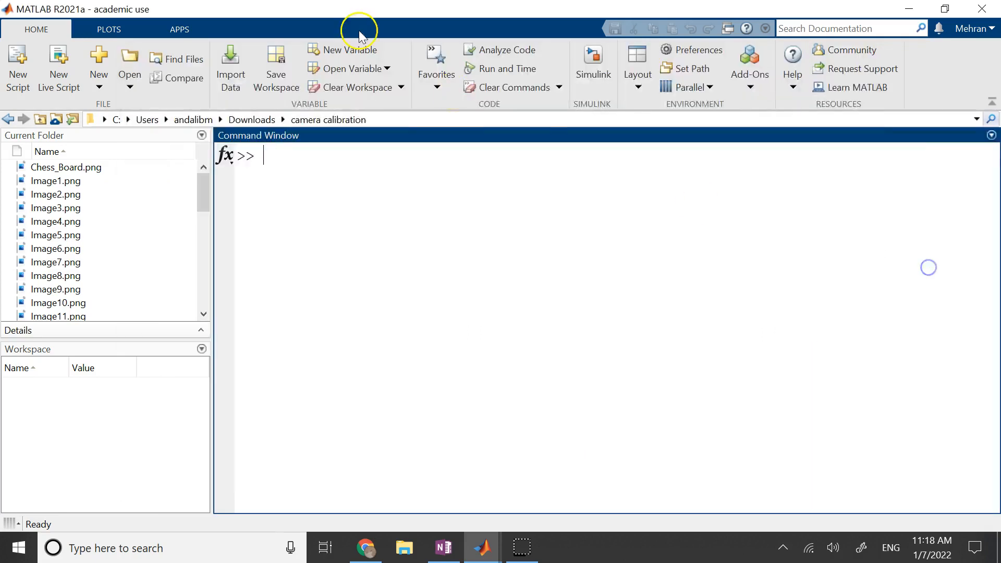
Step: Return to the Camera Calibrator window, then switch to OneNote and read the calibration notes down to the example calibration figures
mouse_move(489, 546)
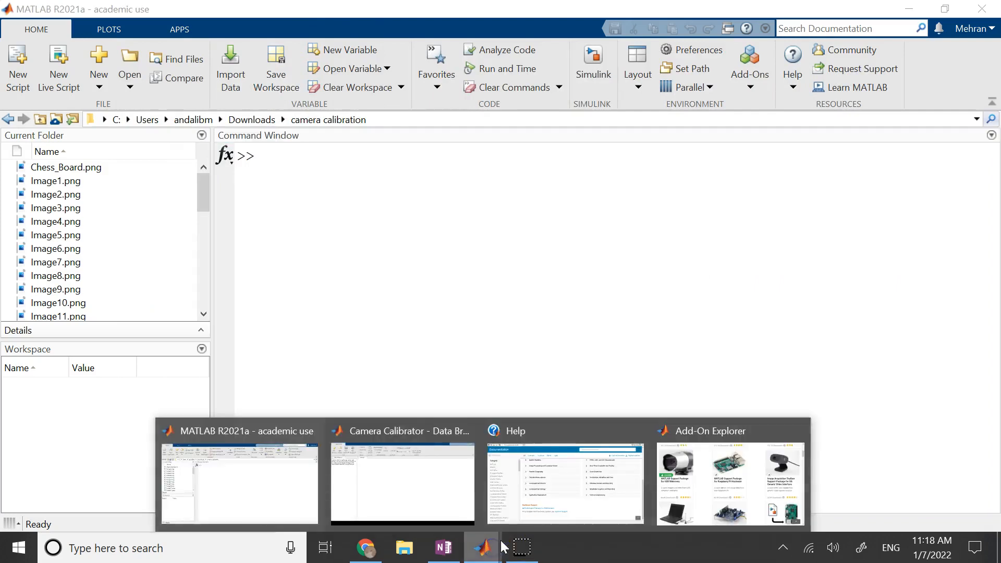
left_click(427, 482)
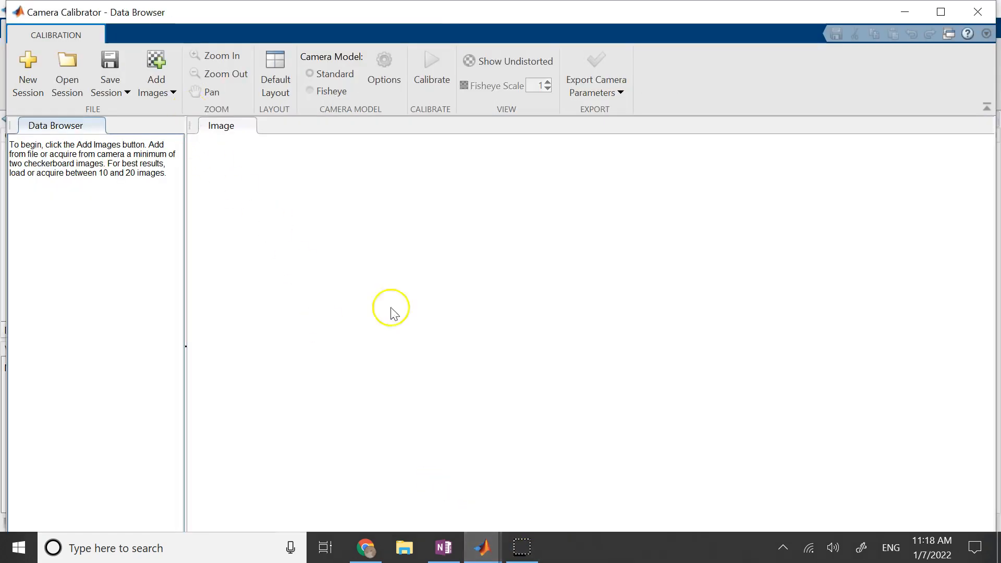
left_click(442, 546)
scroll(737, 354, "down", 3)
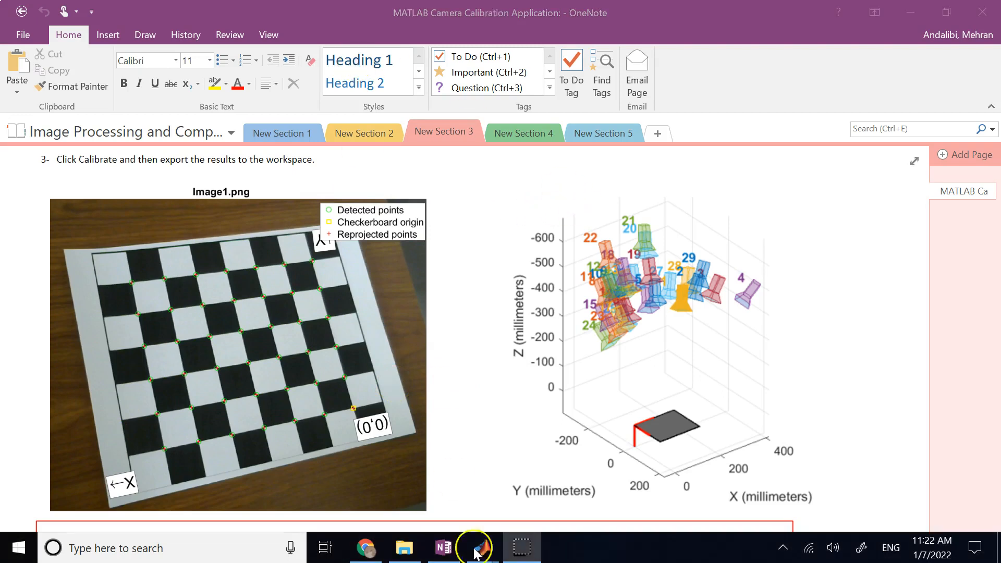
Step: Switch from OneNote back to the Camera Calibrator session
mouse_move(479, 554)
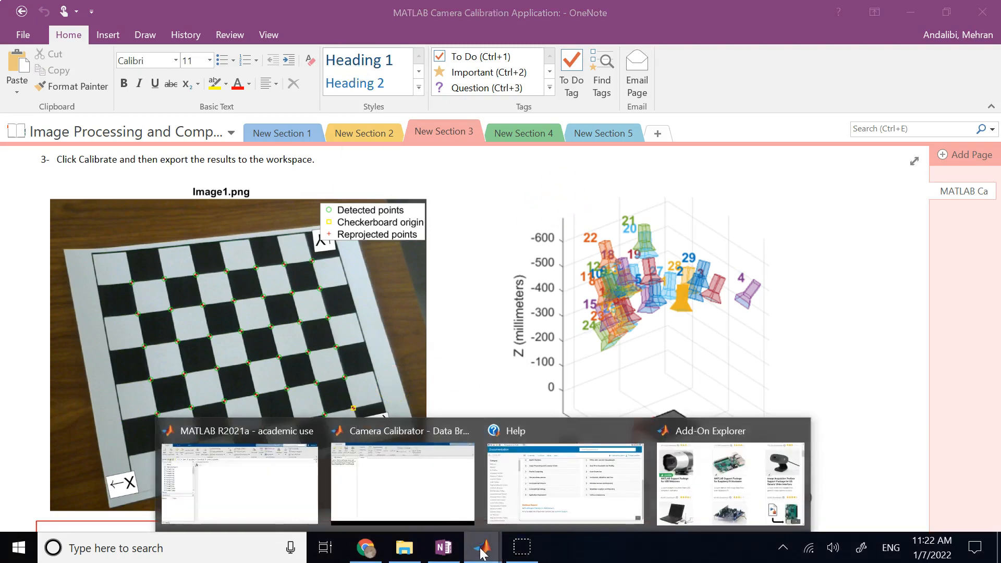
left_click(83, 514)
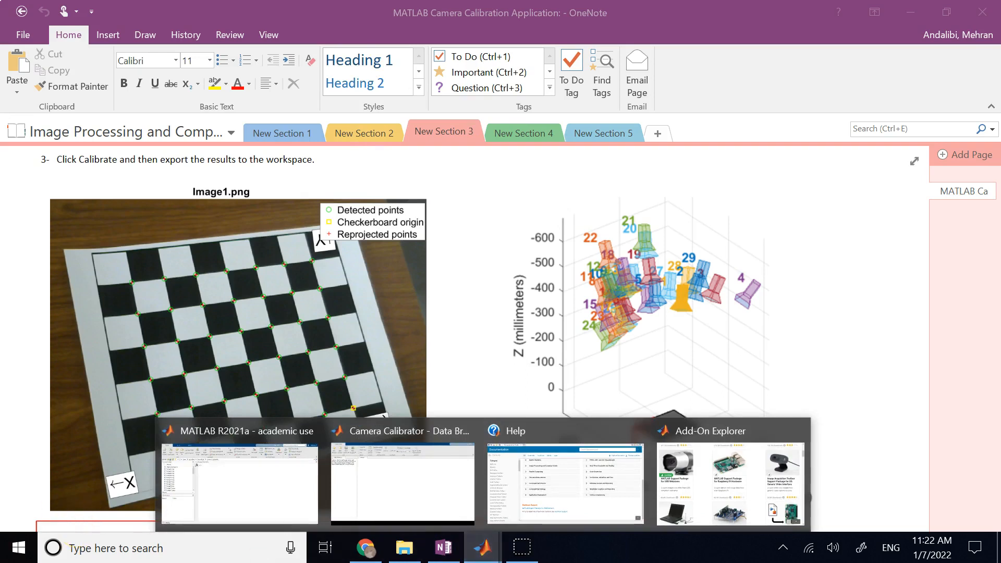
left_click(369, 501)
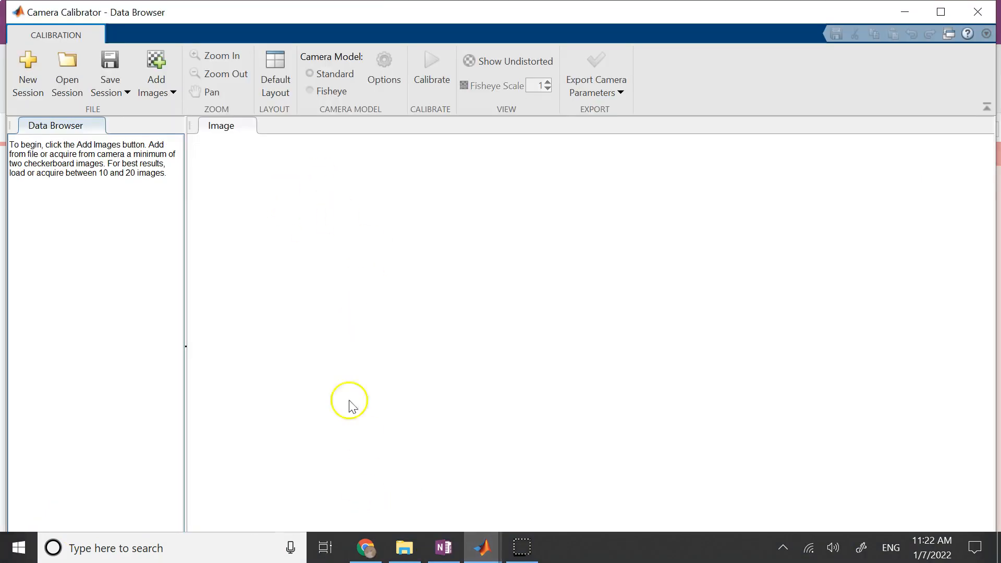
Step: Switch to File Explorer and examine the chessboard photos and the Chess_Board pattern in the camera calibration folder
mouse_move(411, 555)
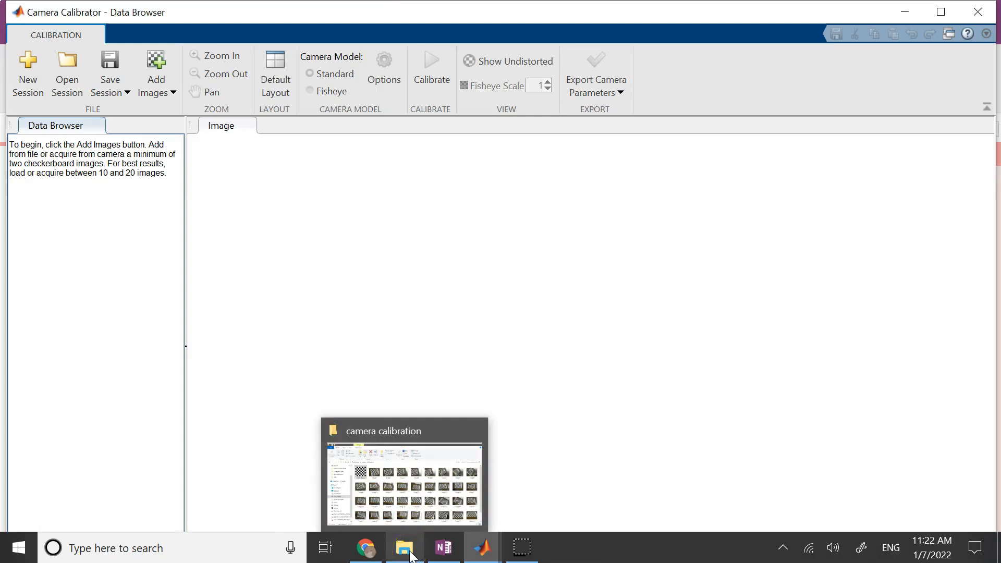
left_click(412, 485)
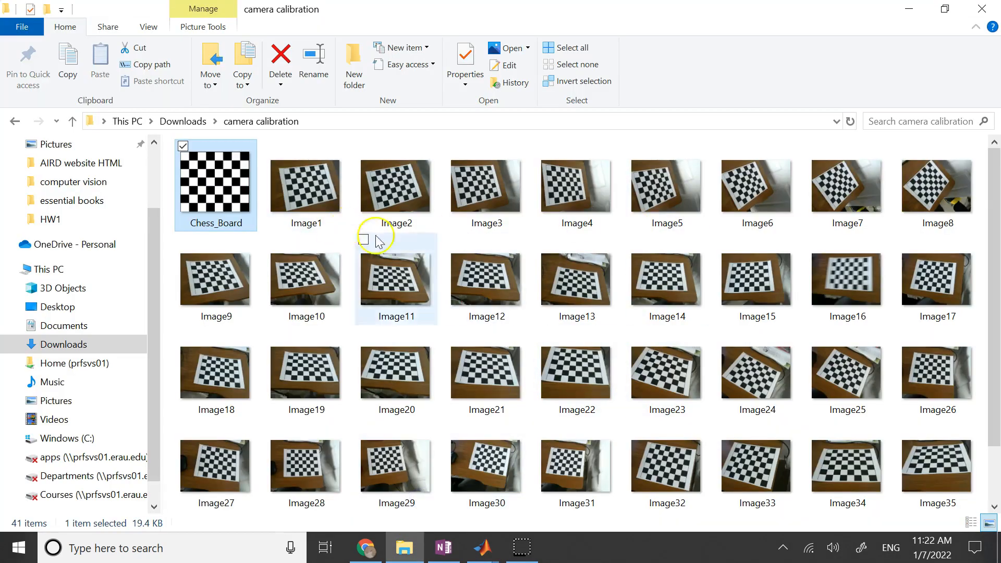
scroll(714, 381, "down", 2)
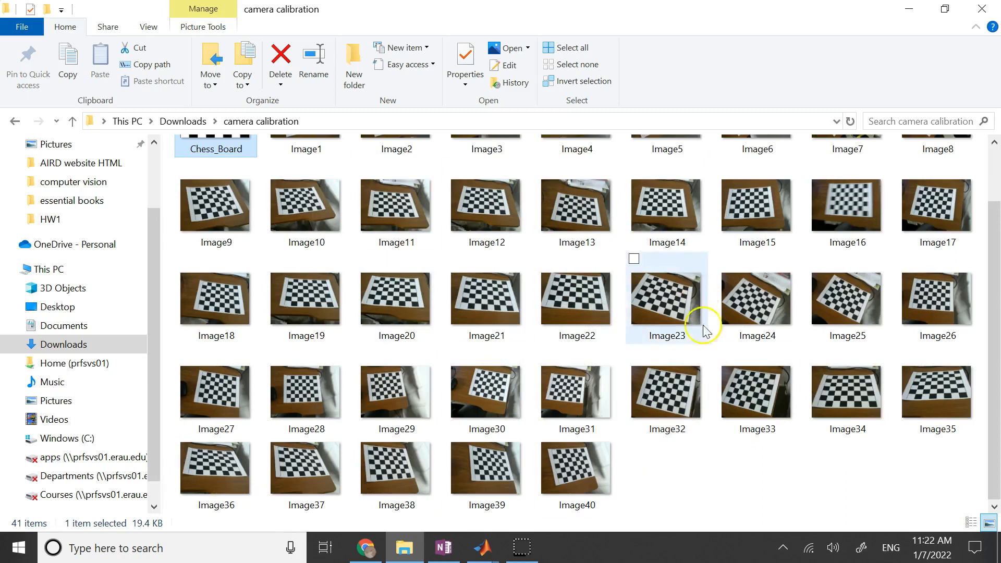
scroll(645, 374, "up", 2)
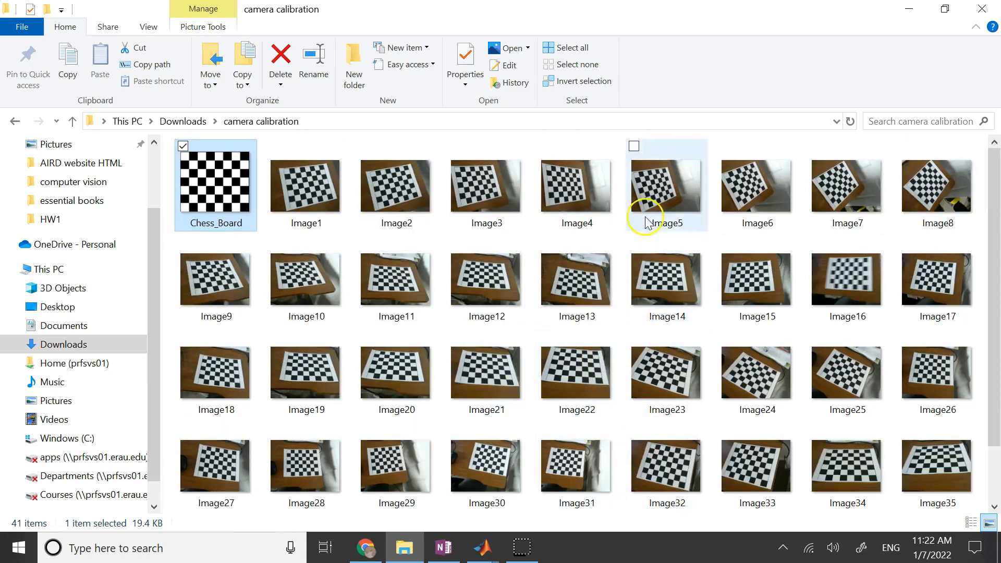
left_click(669, 314)
left_click(671, 373)
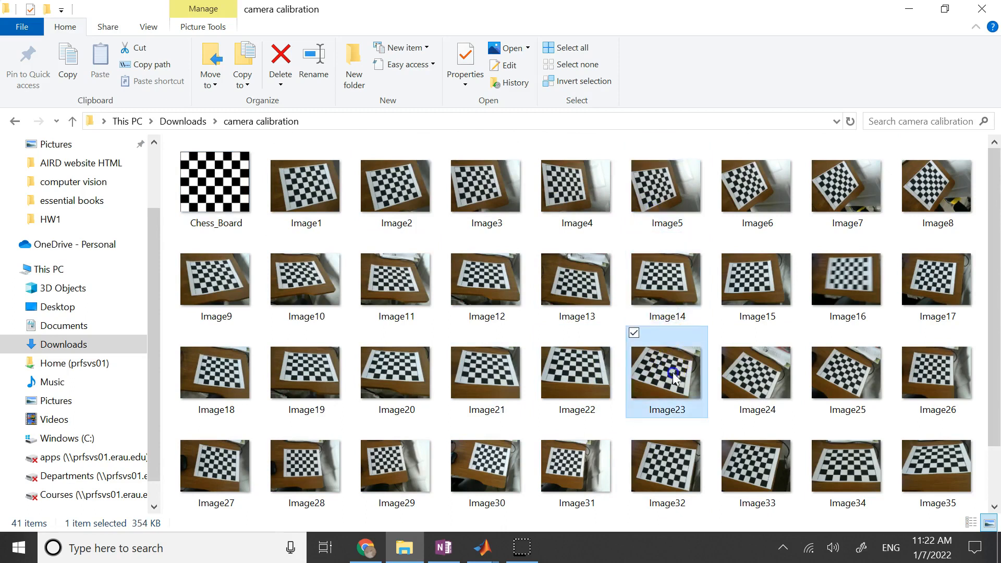
scroll(672, 372, "down", 2)
scroll(582, 437, "up", 2)
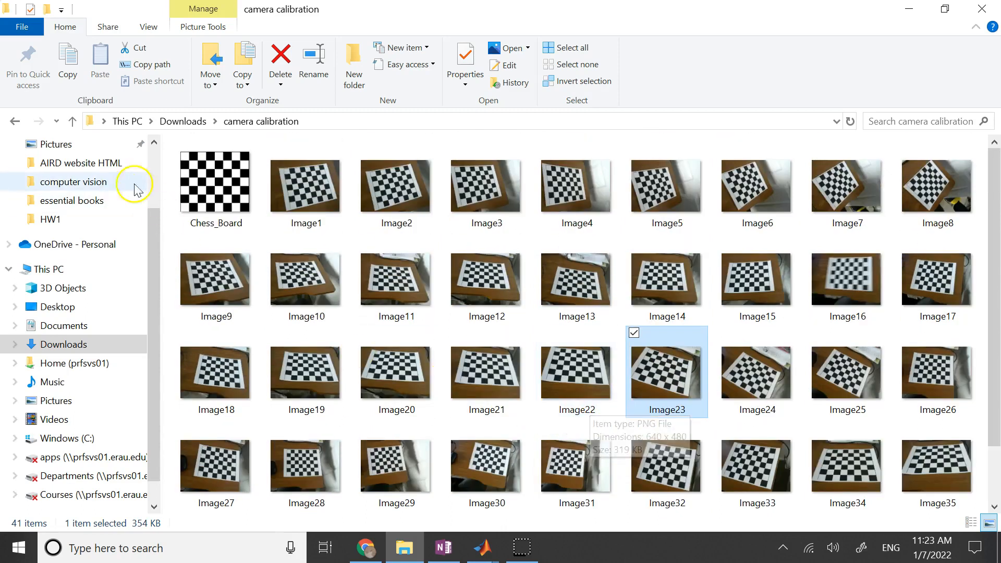
left_click(235, 177)
Step: Switch back to the Camera Calibrator, start adding images from the camera with the Integrated Webcam, and dismiss the configuration error dialog
mouse_move(482, 547)
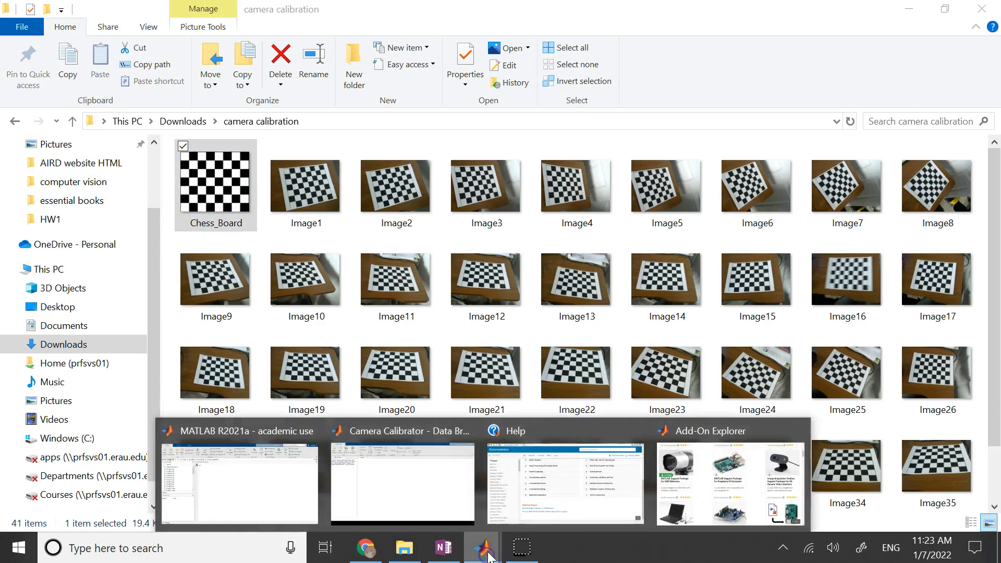
left_click(441, 469)
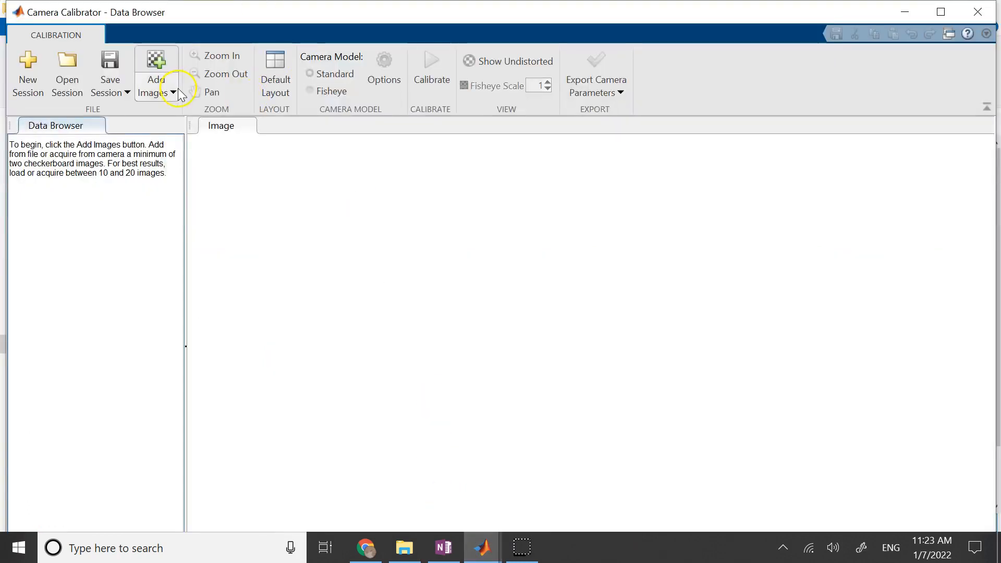
left_click(158, 89)
left_click(193, 137)
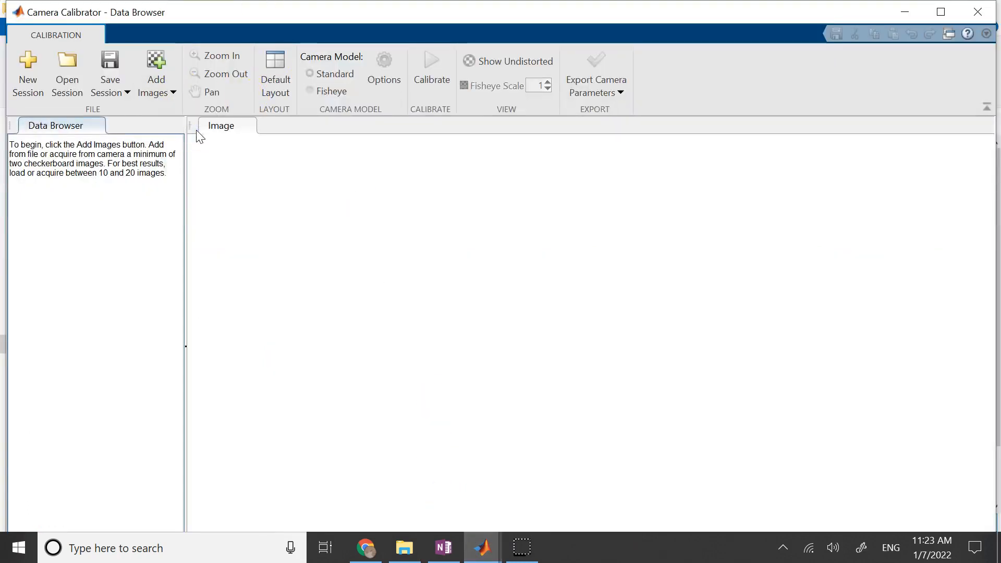
left_click(158, 103)
left_click(201, 193)
mouse_move(475, 545)
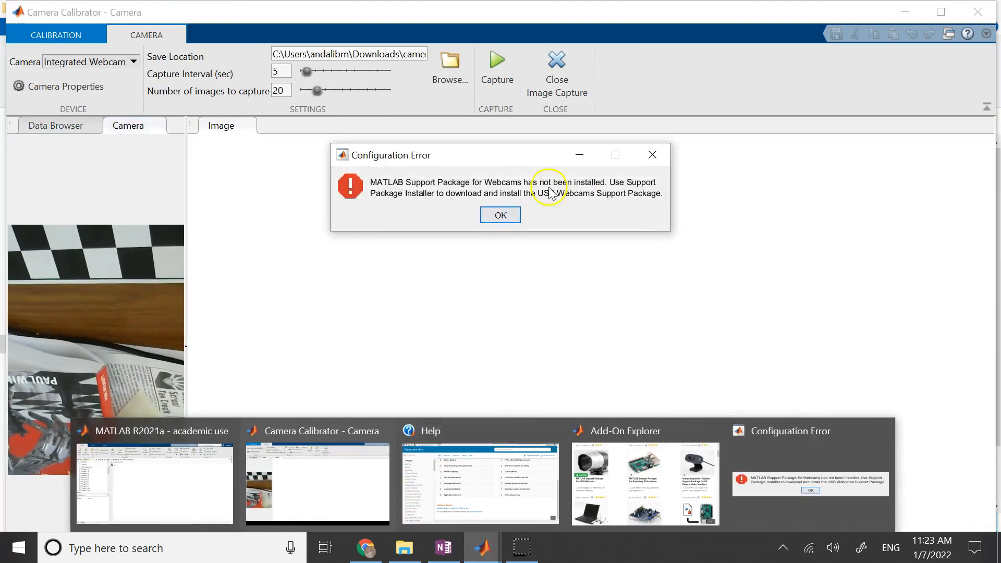
left_click(503, 217)
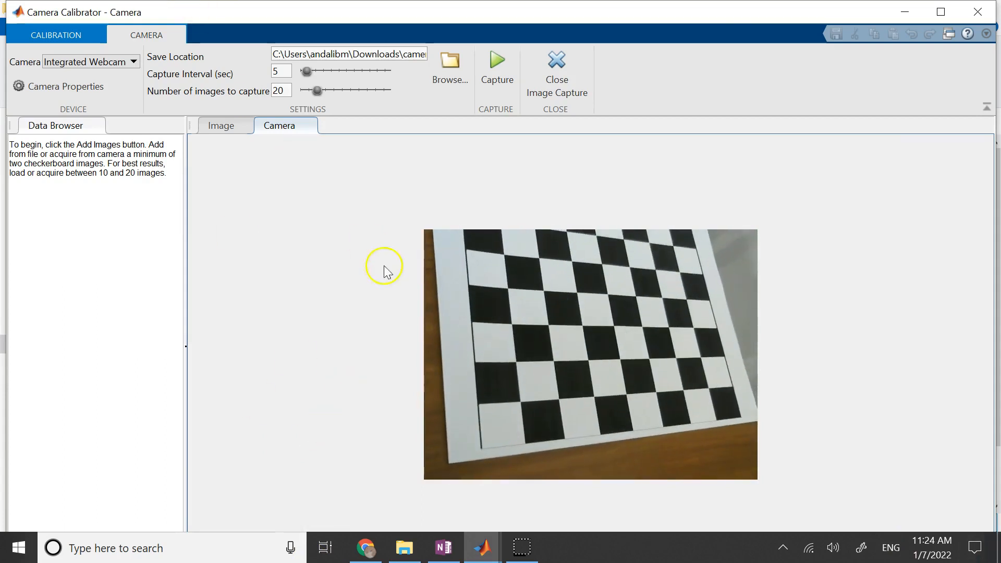
Step: Set the number of images to capture to 6 and the capture interval to 4 seconds, and capture the chessboard images
left_click(282, 89)
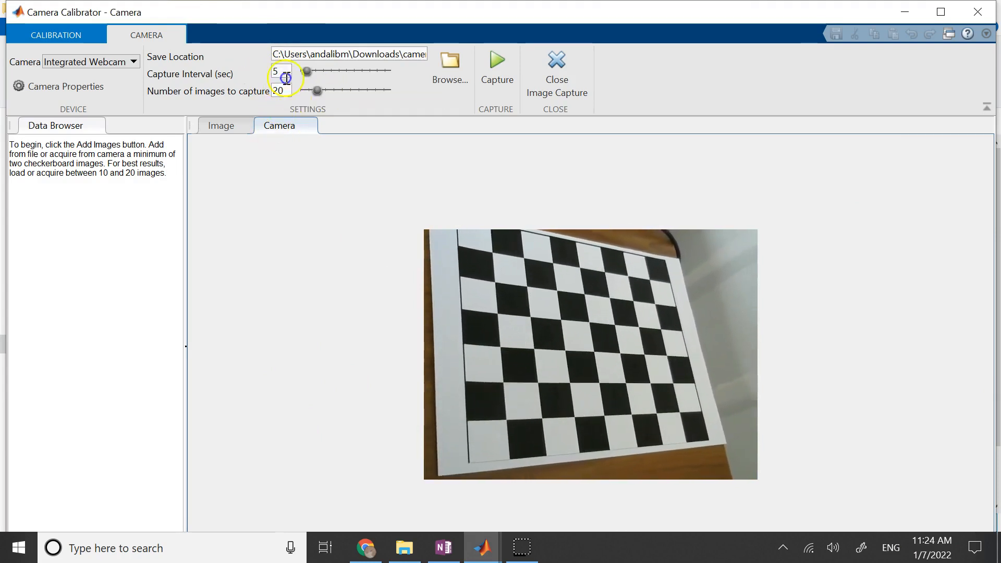
type("6")
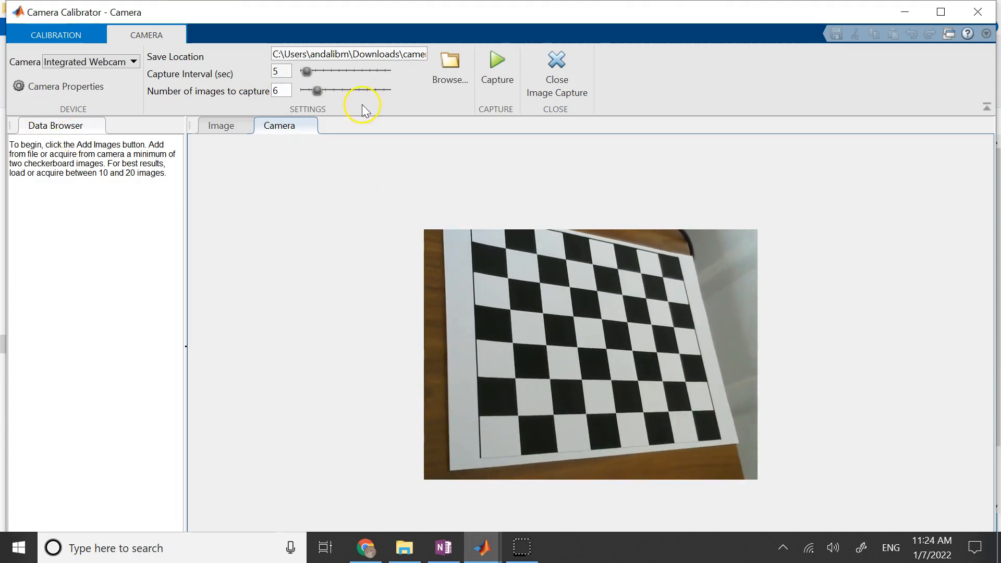
left_click(282, 69)
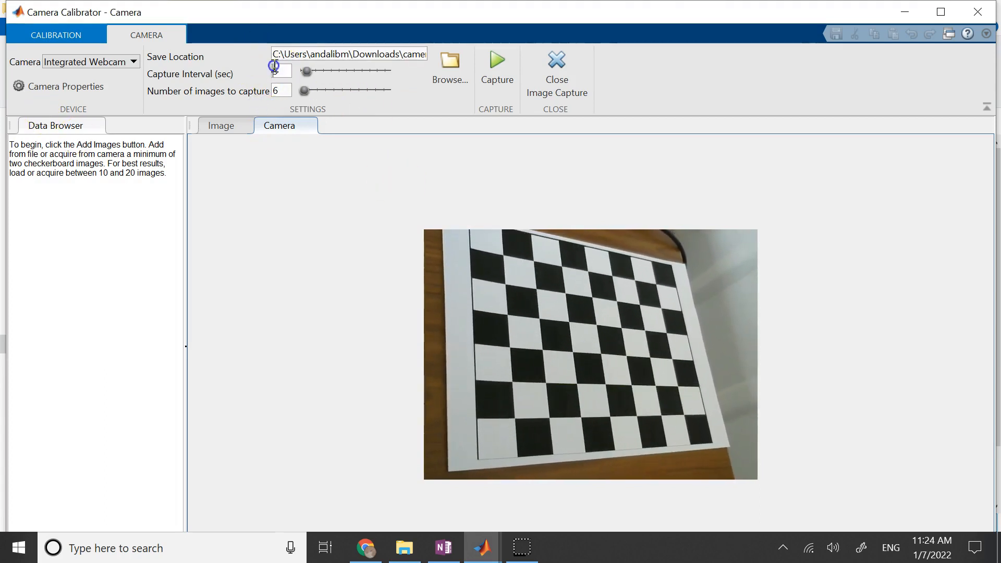
type("4")
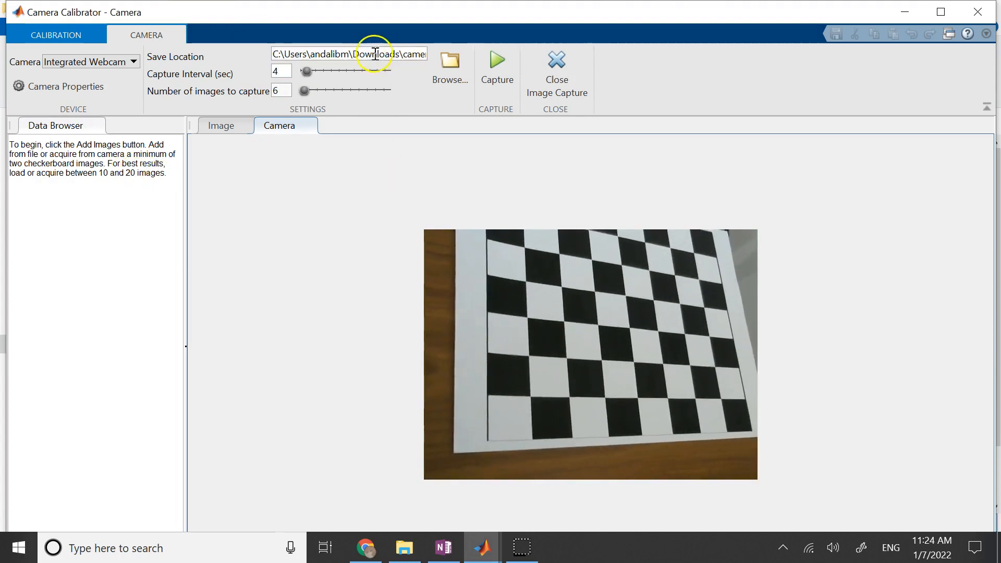
left_click(490, 81)
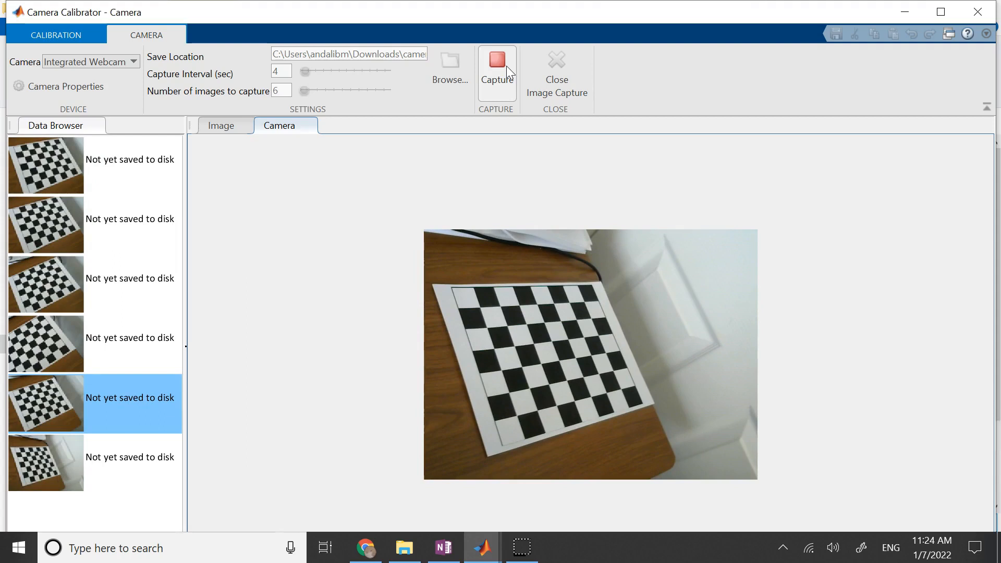
Step: Check the unit options for the checkerboard square size in the Image Properties dialog, leaving millimeters selected
left_click(555, 445)
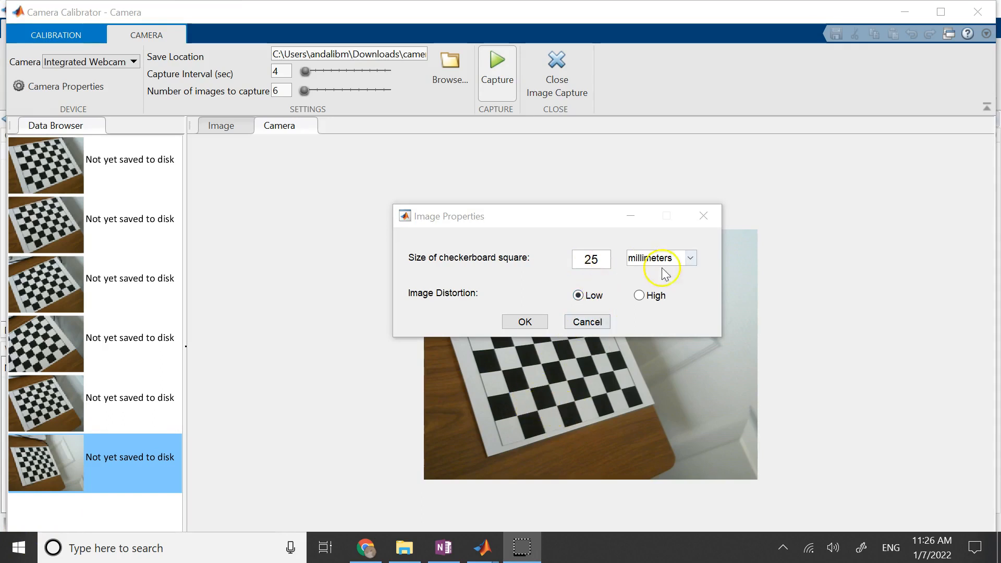
left_click(684, 262)
left_click(684, 264)
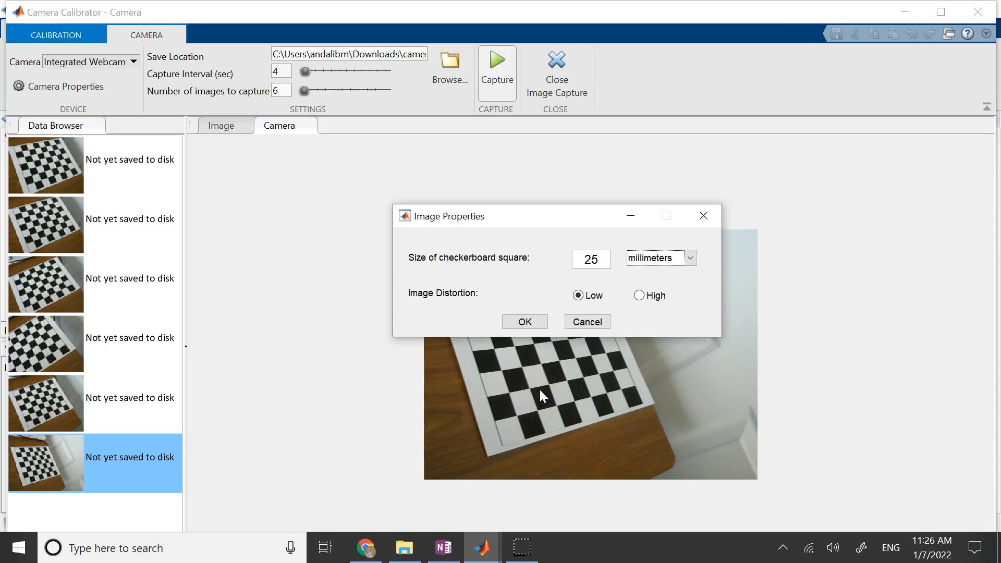
Step: Switch to OneNote and review the camera projection matrix and calibration equations in New Section 2
left_click(444, 548)
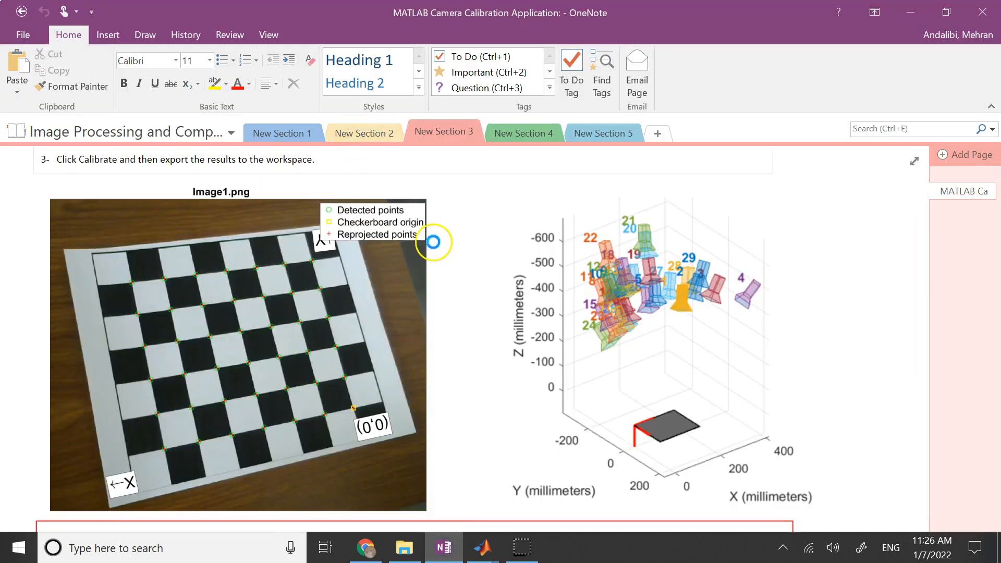
scroll(582, 339, "up", 5)
scroll(582, 339, "up", 8)
scroll(585, 339, "down", 5)
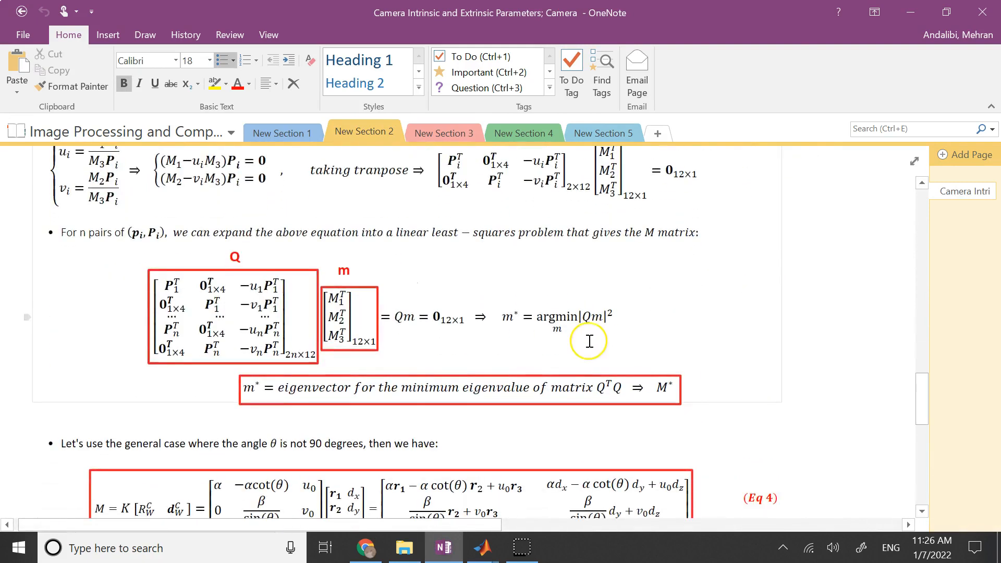
scroll(589, 341, "up", 6)
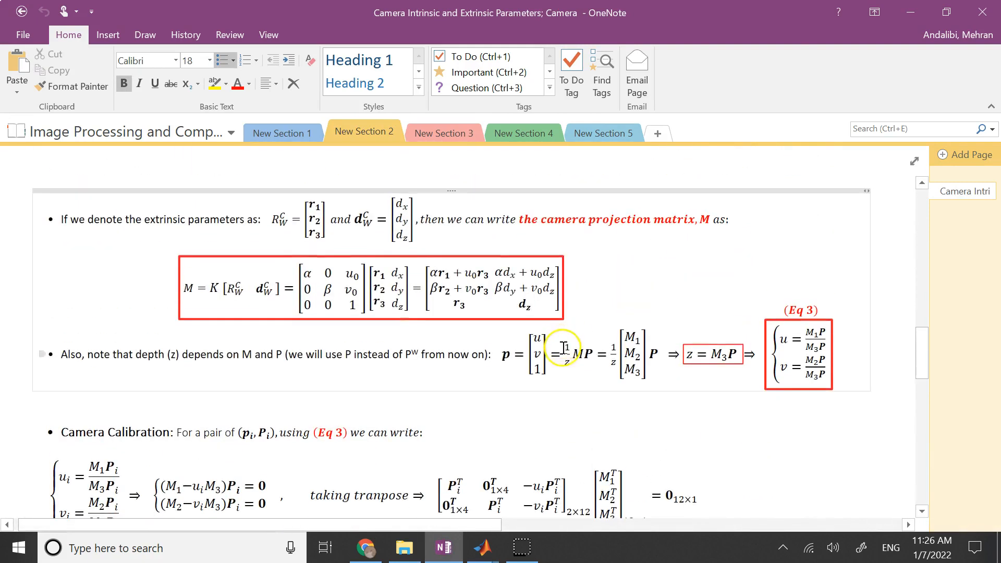
scroll(543, 360, "down", 4)
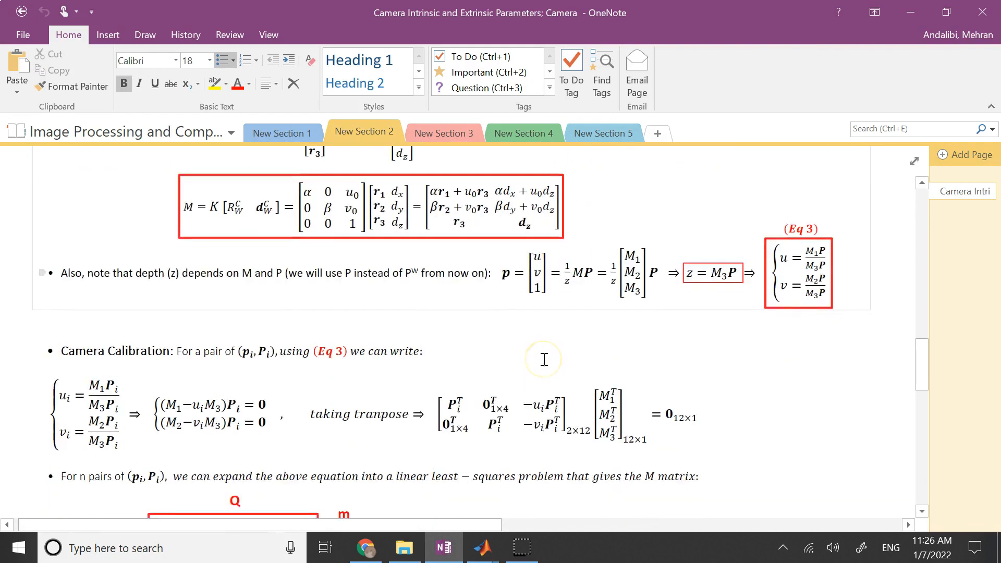
scroll(543, 360, "up", 8)
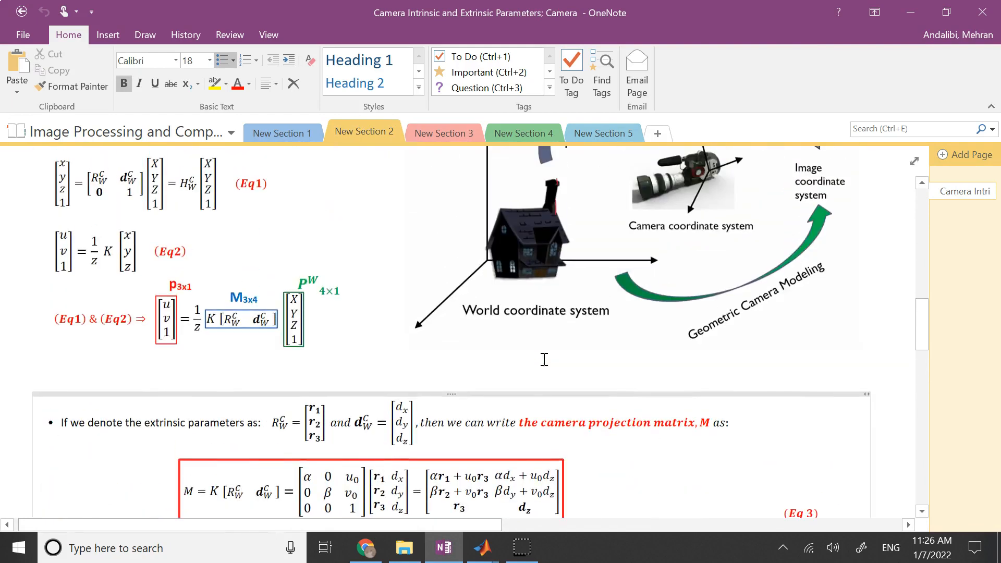
Step: Examine the world point vector and the combined projection equation derived from Eq1 and Eq2 in the OneNote notes
left_click(291, 301)
left_click(312, 328)
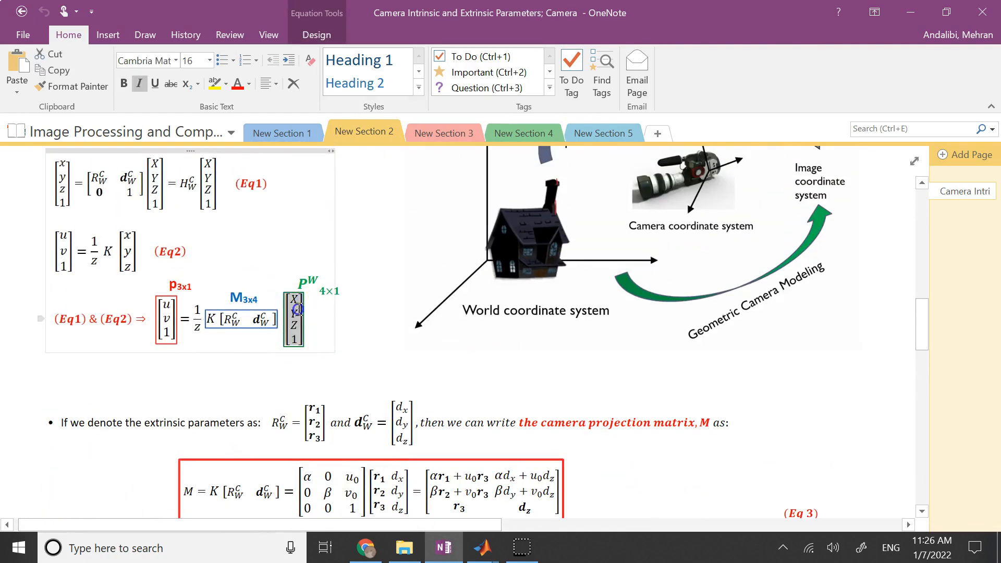
key("ctrl+a")
left_click(312, 328)
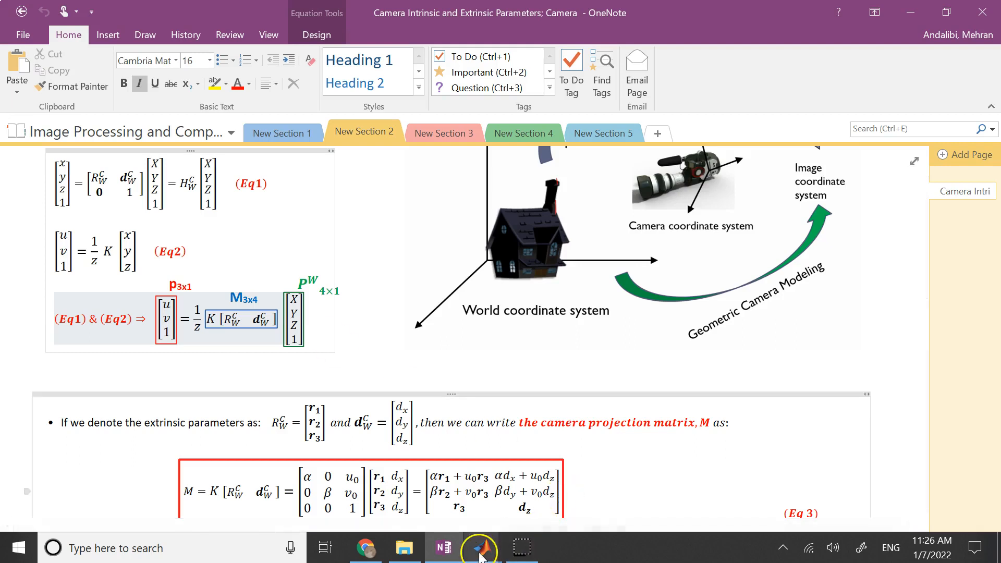
Step: Open New Section 3 and examine the annotated checkerboard image and the plot of camera poses
left_click(460, 126)
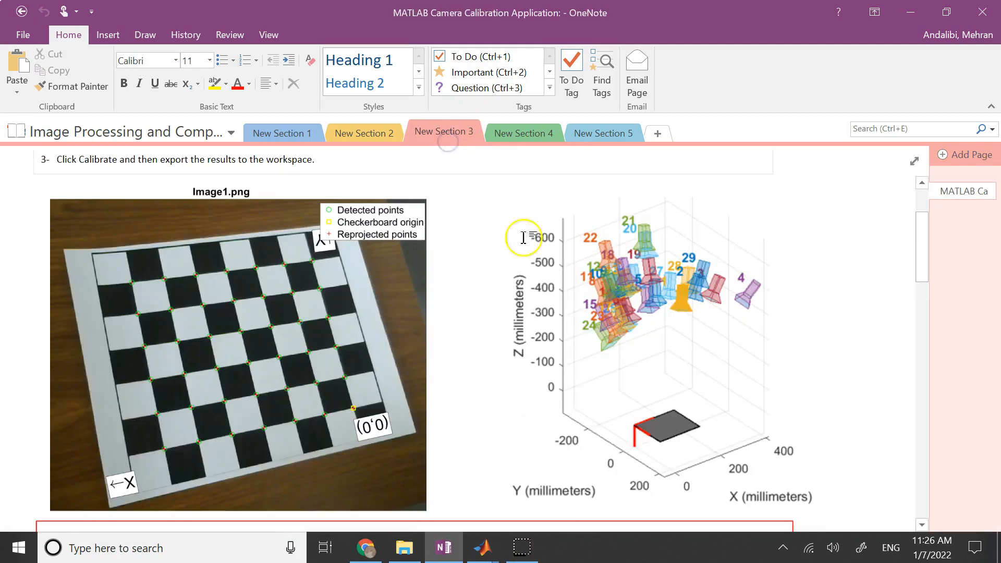
scroll(714, 388, "down", 5)
scroll(714, 388, "up", 1)
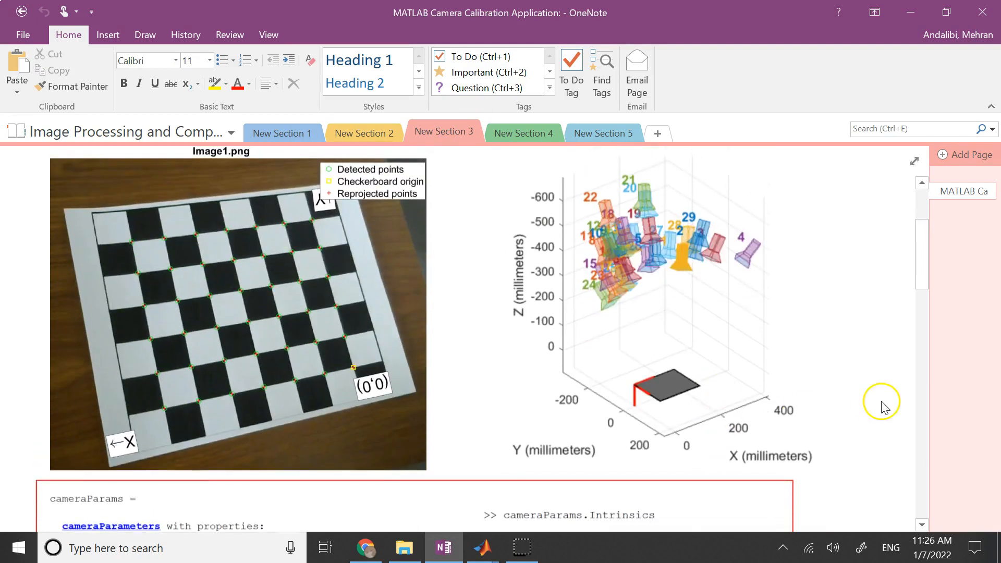
scroll(469, 427, "up", 3)
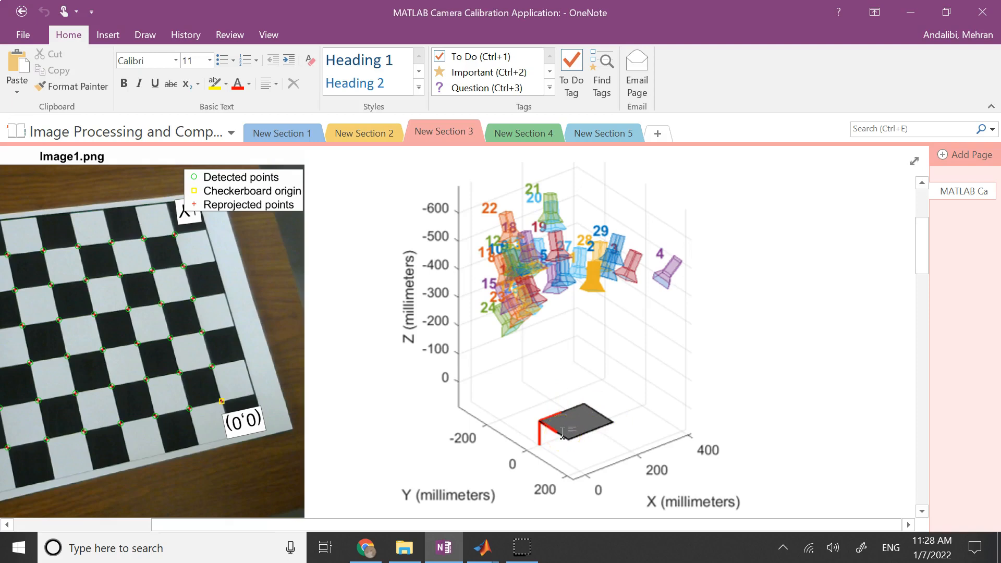
Step: Switch to the Image Properties dialog, set the checkerboard square size to 29 millimeters with low image distortion, and accept the settings
mouse_move(483, 547)
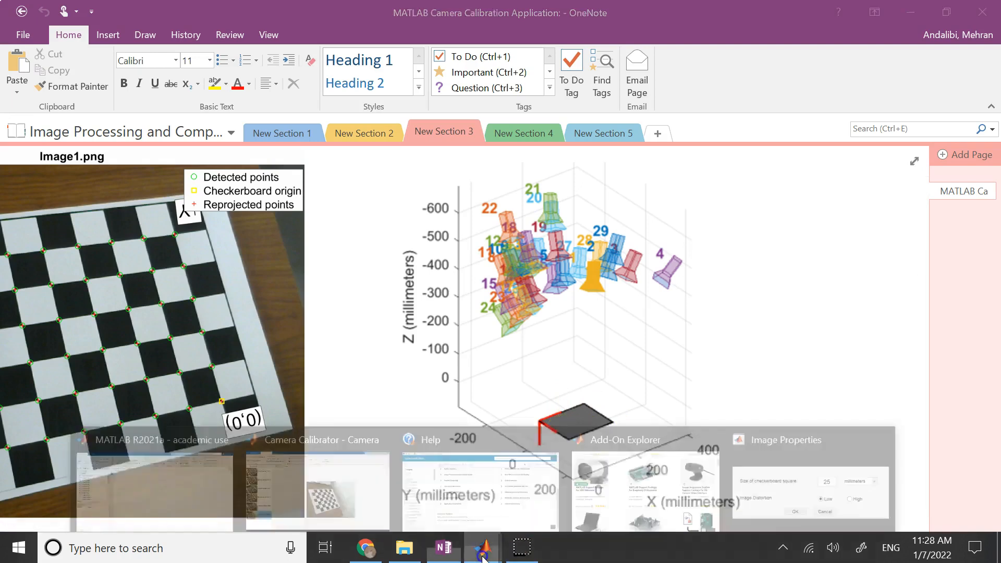
left_click(818, 515)
left_click(589, 263)
left_click_drag(589, 263, 569, 266)
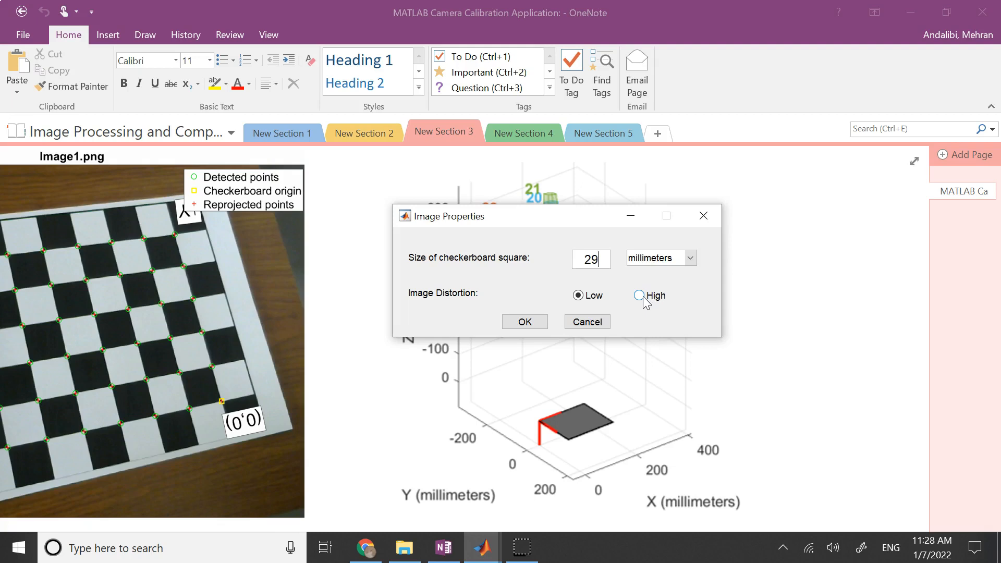
left_click(525, 322)
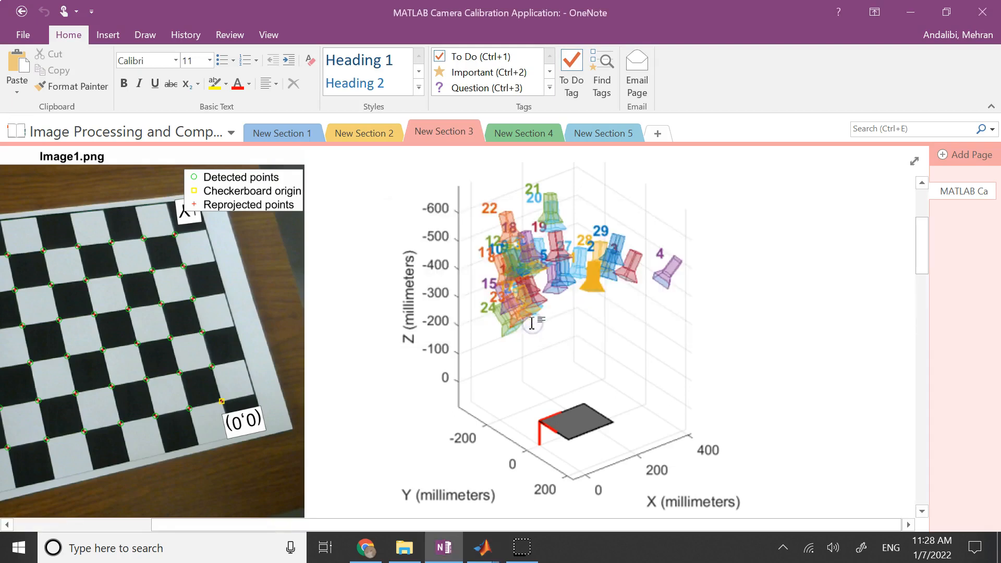
Step: Bring the Camera Calibrator to the front, review the checkerboard detection results for the captured images, and accept them
left_click(490, 552)
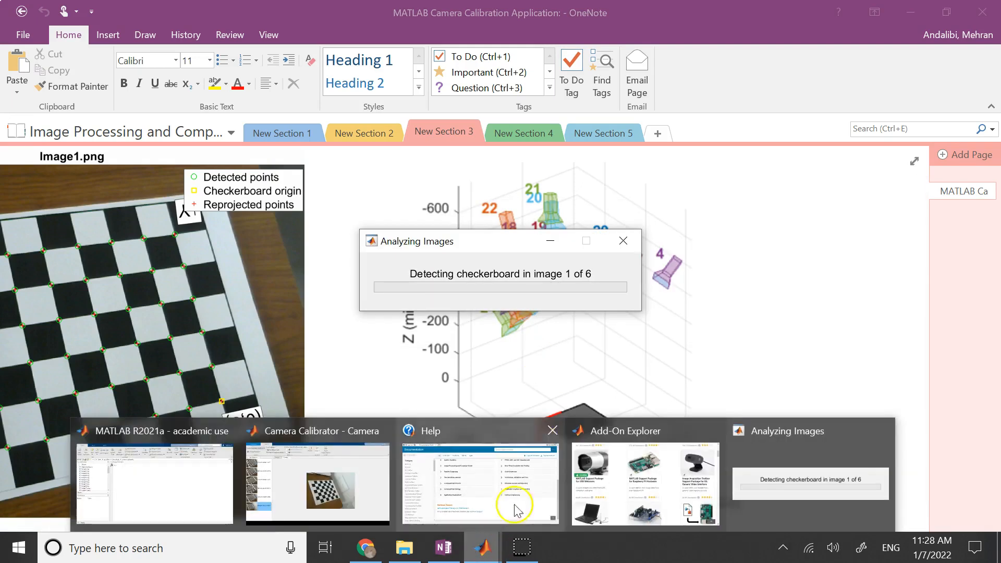
left_click(495, 282)
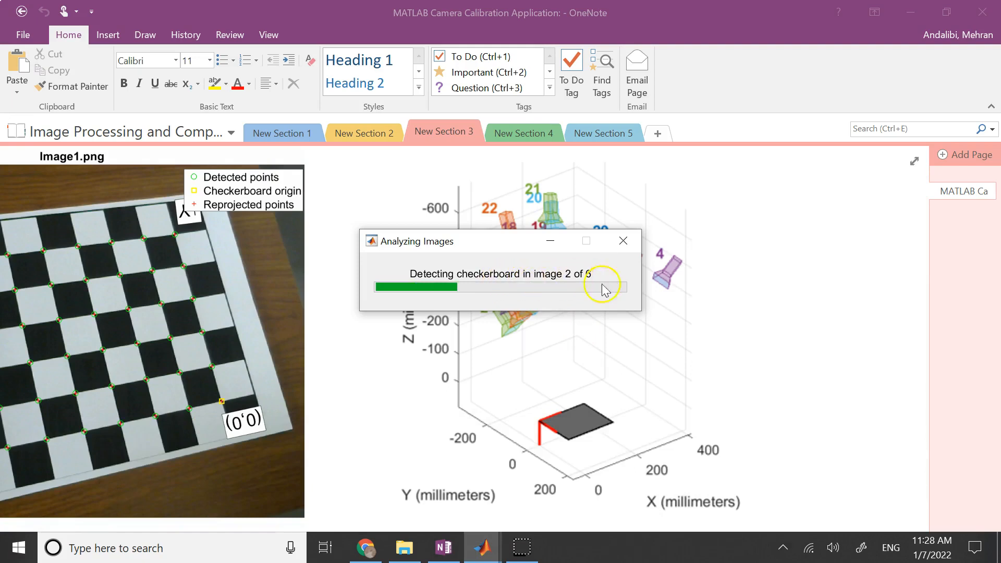
left_click(495, 560)
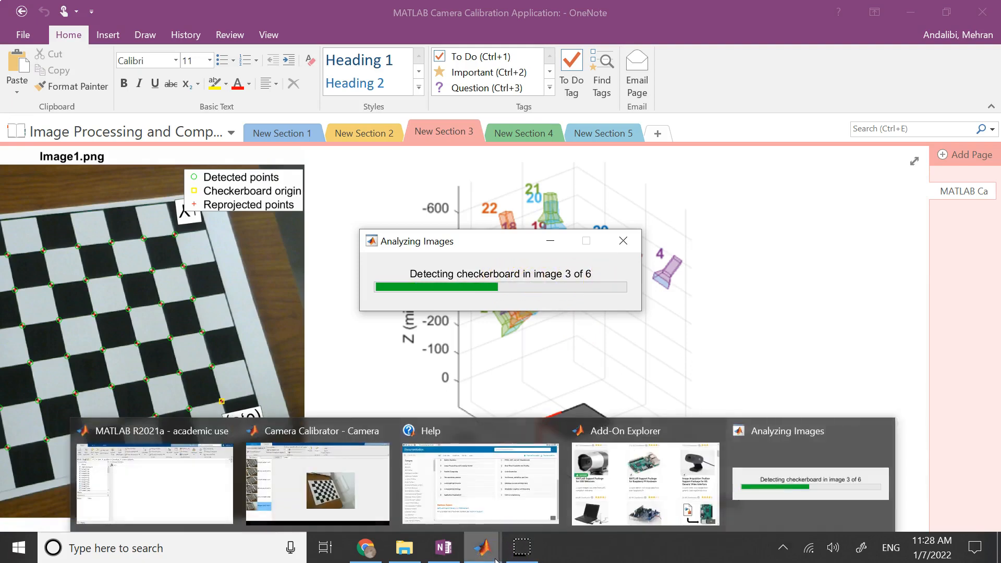
left_click(333, 483)
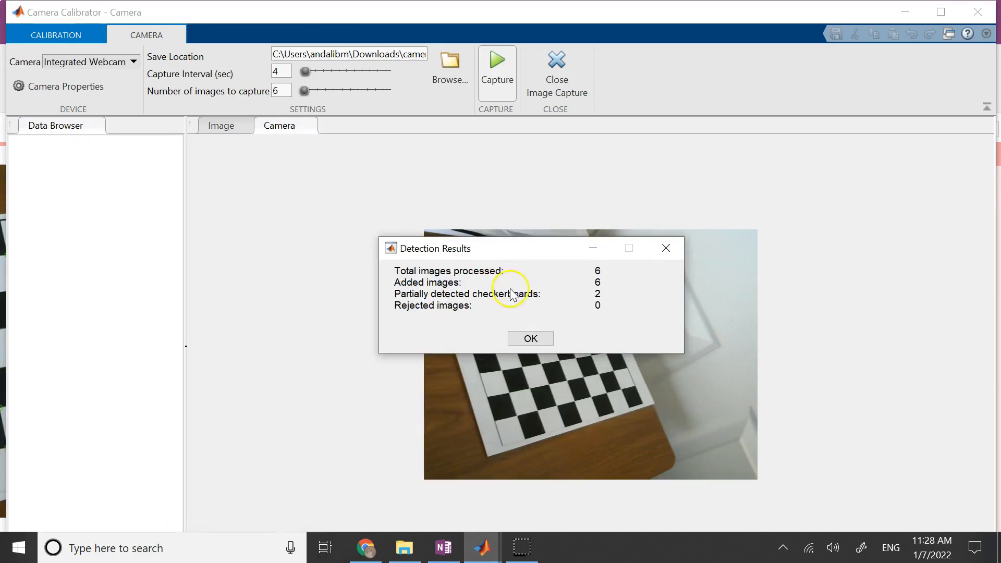
left_click(606, 291)
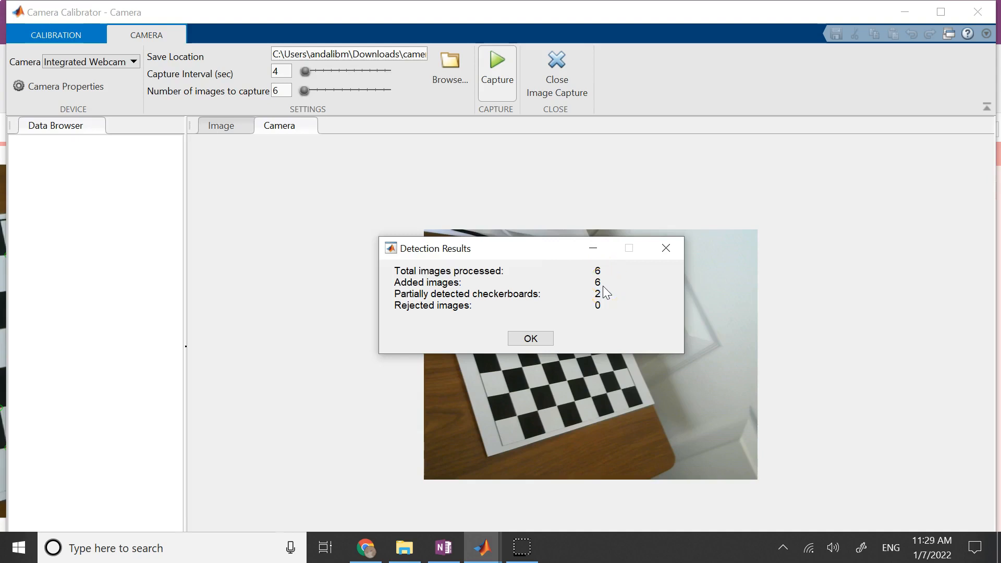
left_click(594, 297)
left_click(596, 306)
left_click(537, 335)
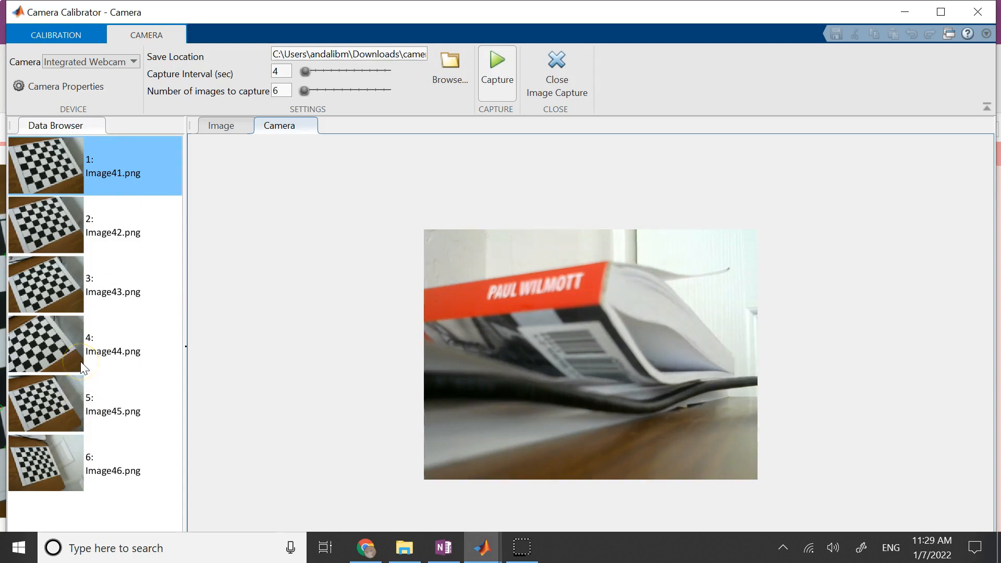
Step: Select Image41.png in the Camera Calibrator, then switch to OneNote and examine the full checkerboard image
left_click(70, 169)
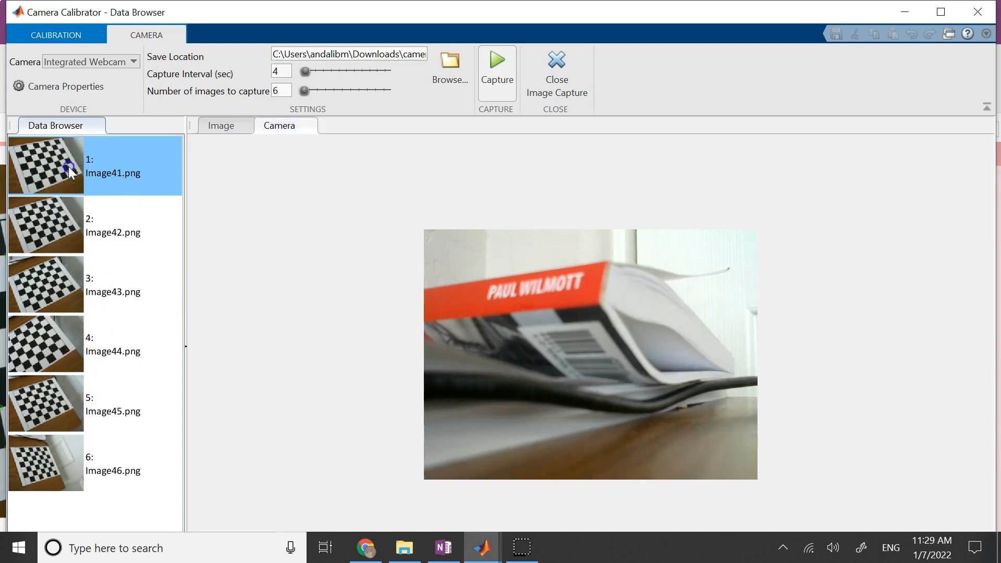
left_click(493, 543)
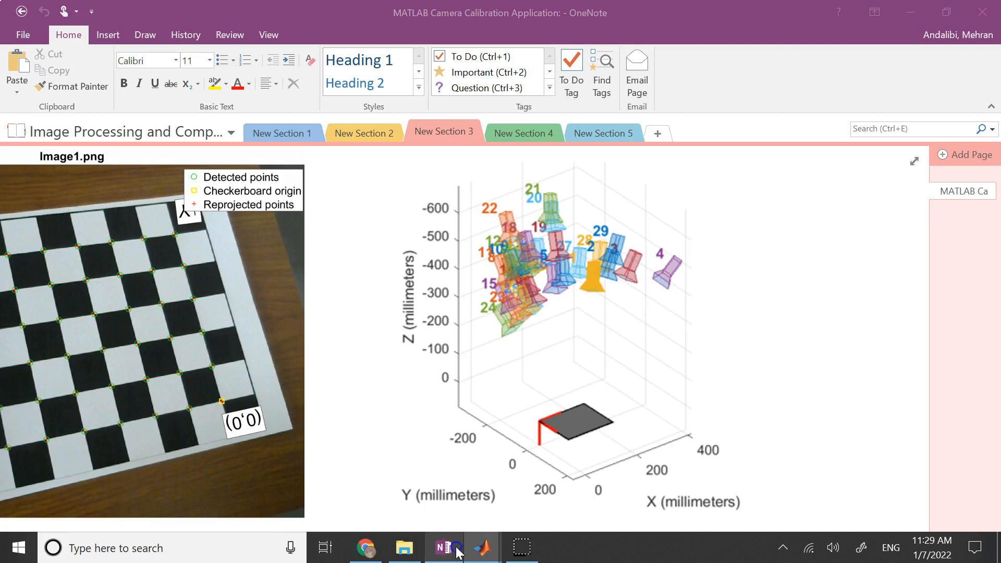
left_click_drag(291, 524, 89, 524)
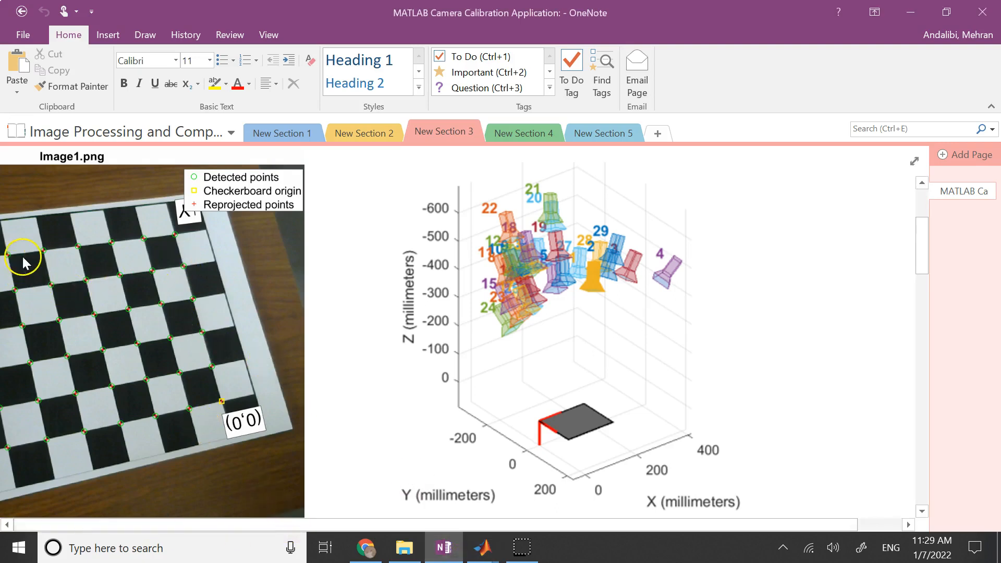
left_click(264, 319)
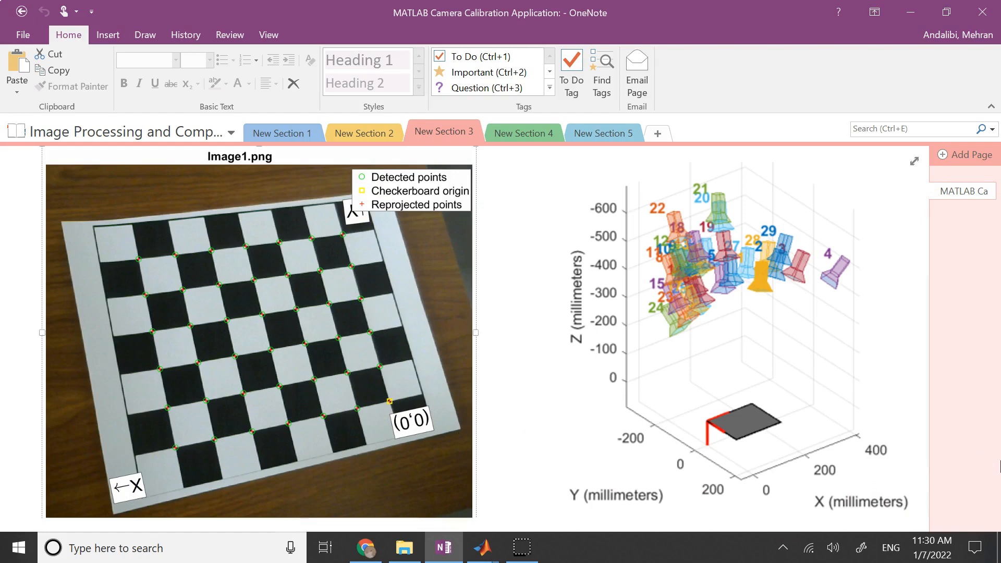
Step: With a blue pen, annotate the checkerboard origin with a leader line and the bracketed column vector 0, 0, 0
left_click(150, 35)
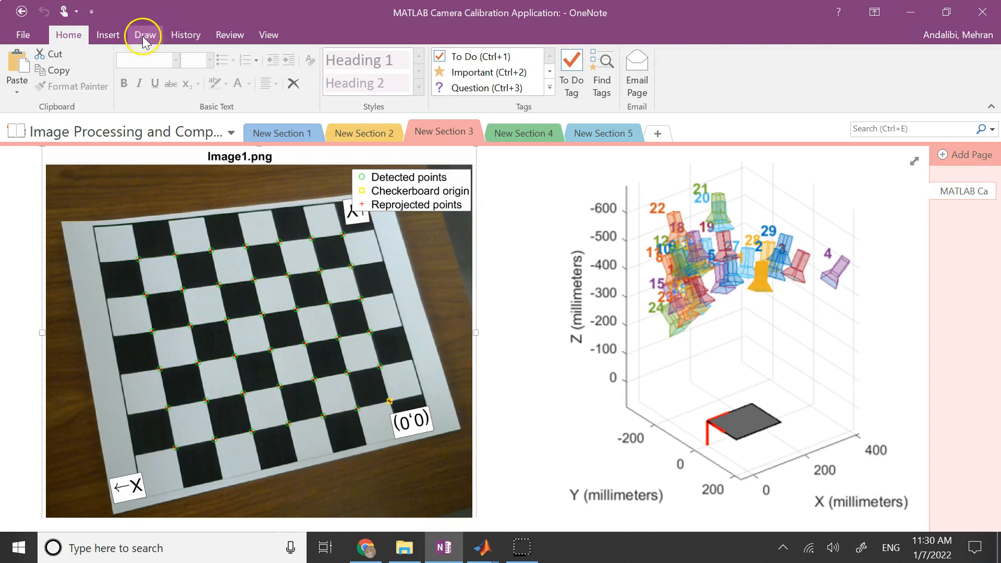
left_click(195, 82)
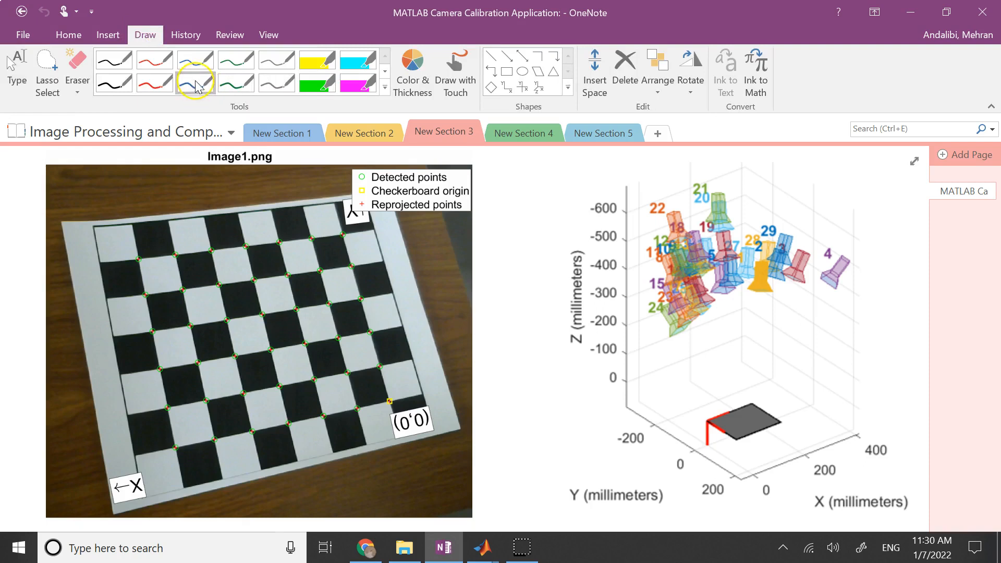
mouse_move(390, 400)
left_mouse_down()
mouse_move(471, 373)
mouse_move(508, 397)
left_mouse_up()
left_click_drag(515, 346, 516, 351)
mouse_move(516, 385)
left_mouse_down()
mouse_move(516, 372)
mouse_move(517, 394)
left_mouse_up()
mouse_move(523, 346)
left_mouse_down()
mouse_move(545, 388)
mouse_move(537, 406)
left_mouse_up()
Step: Annotate the corner next to the origin with a leader line and the bracketed column vector 29, 0, 0
left_click_drag(359, 410, 521, 492)
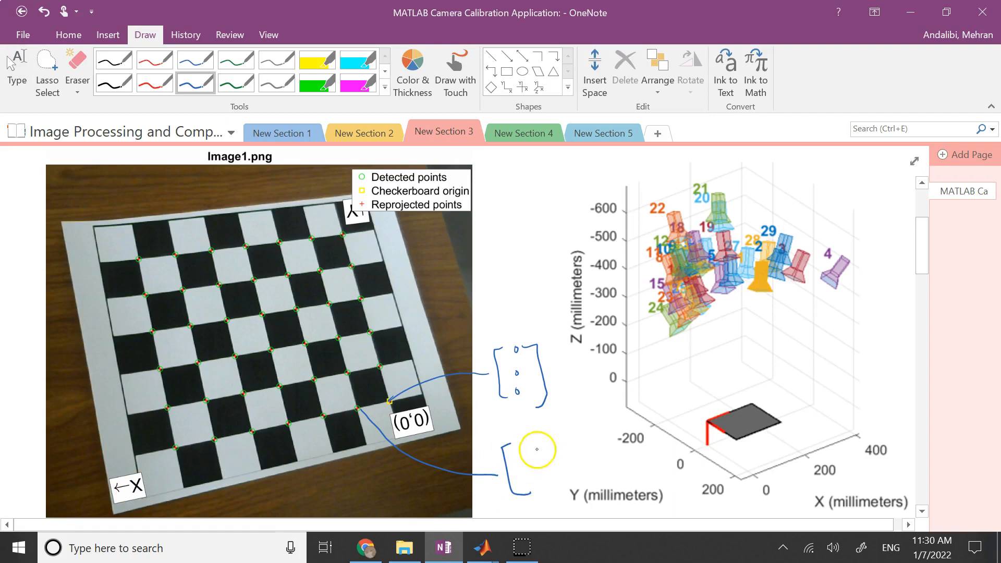
left_click_drag(515, 445, 525, 458)
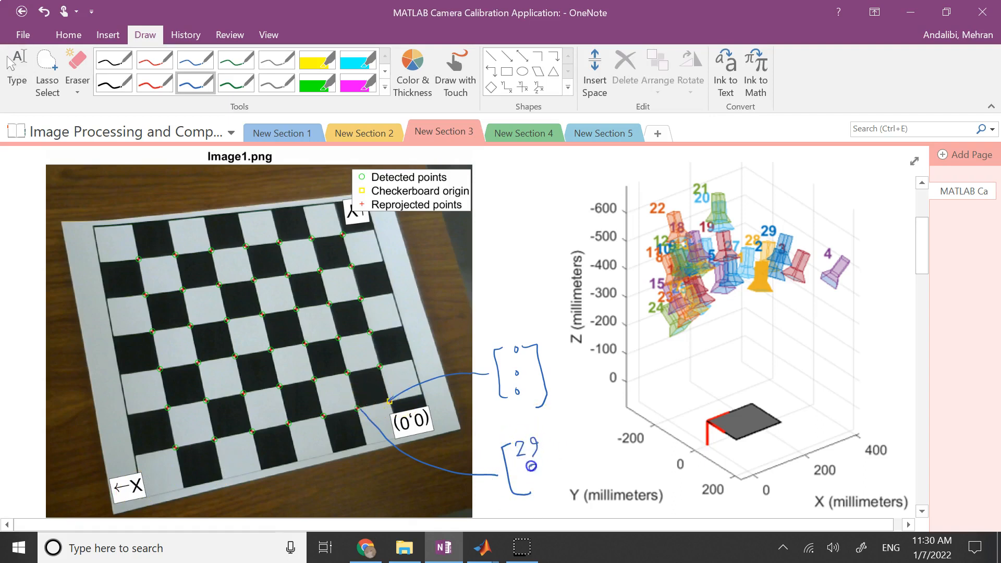
left_click_drag(547, 434, 551, 493)
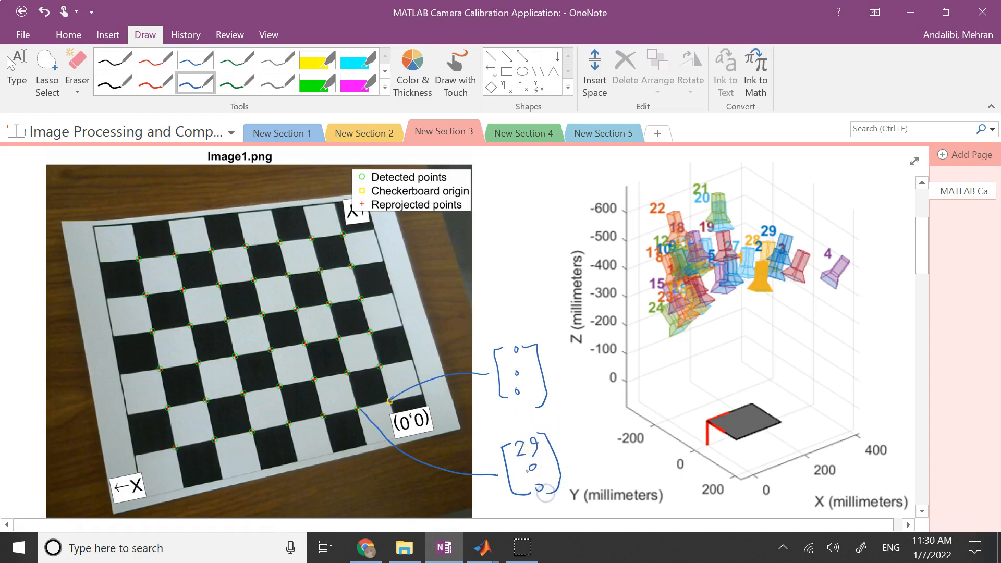
Step: Annotate the corner two squares from the origin in both directions with a leader line and the column vector 58, 58, 0
left_click_drag(305, 344, 504, 249)
left_click_drag(509, 215, 526, 289)
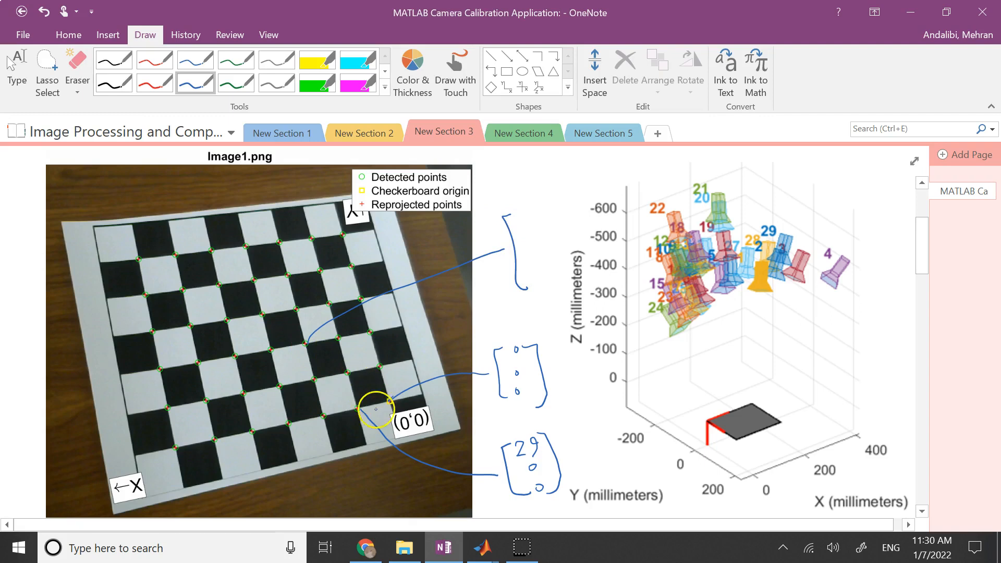
left_click(534, 209)
mouse_move(537, 210)
left_mouse_down()
mouse_move(519, 255)
mouse_move(535, 267)
mouse_move(552, 227)
mouse_move(552, 276)
left_mouse_up()
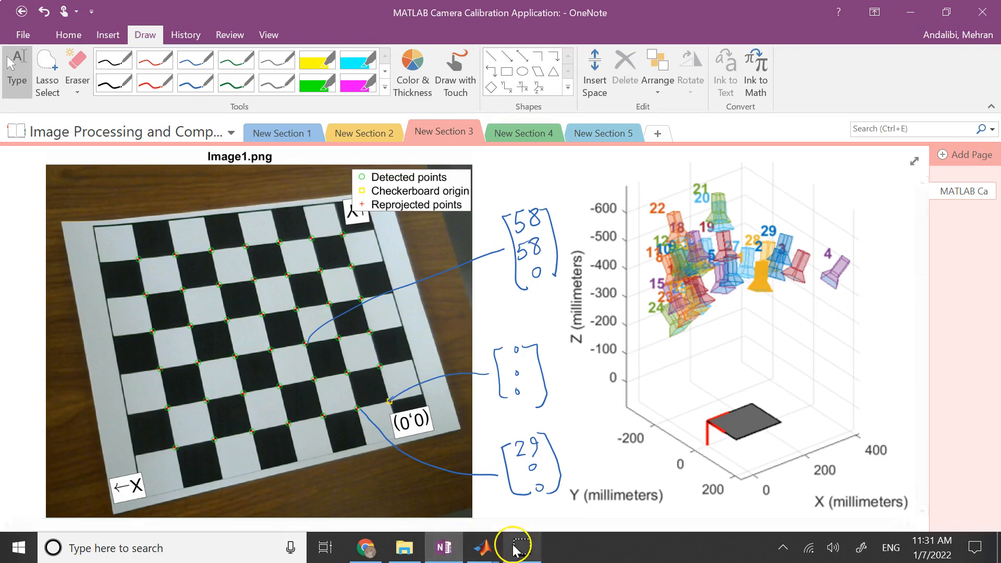
Step: Switch back to the Camera Calibrator and close the image capture mode to return to the calibration tools
mouse_move(484, 550)
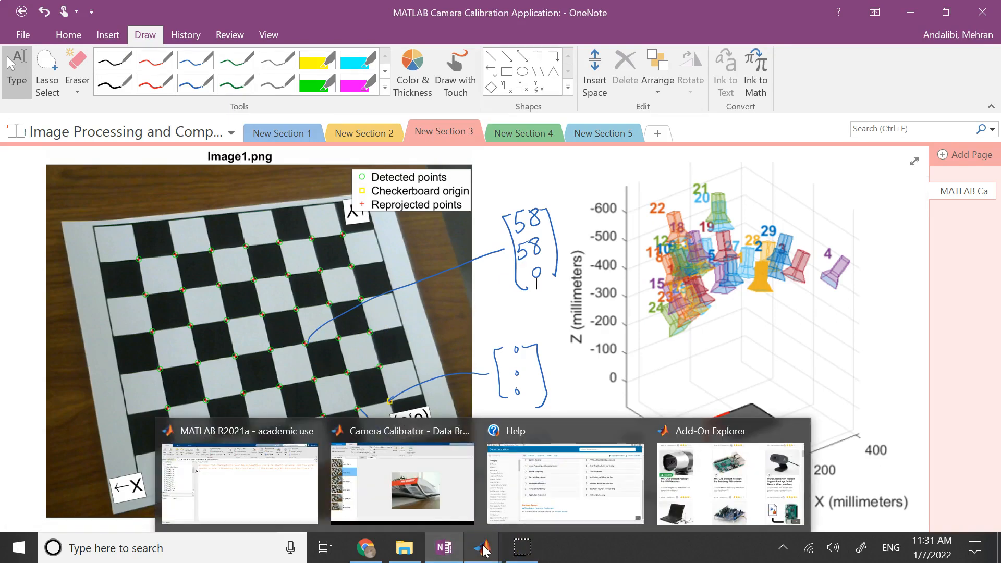
left_click(393, 498)
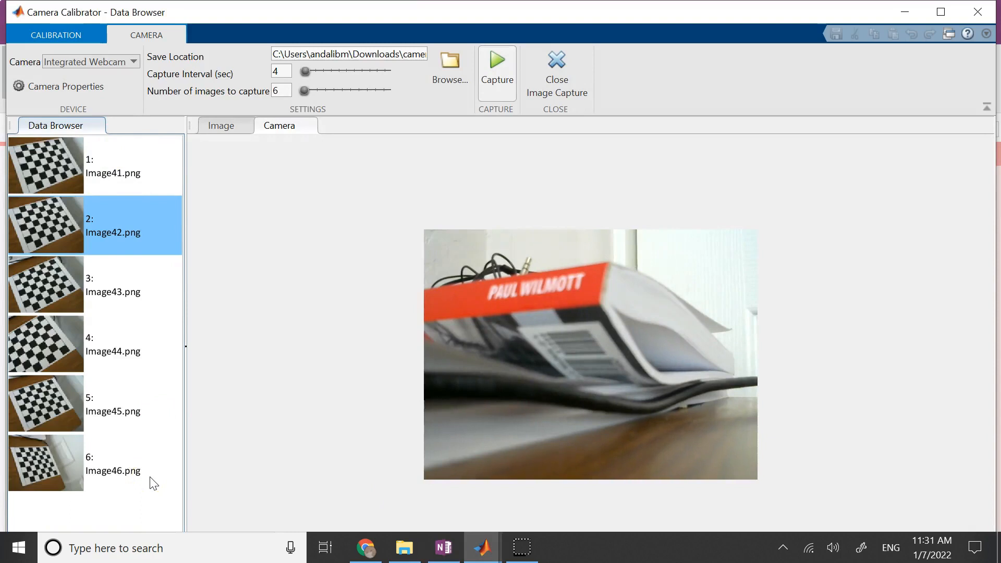
left_click(501, 108)
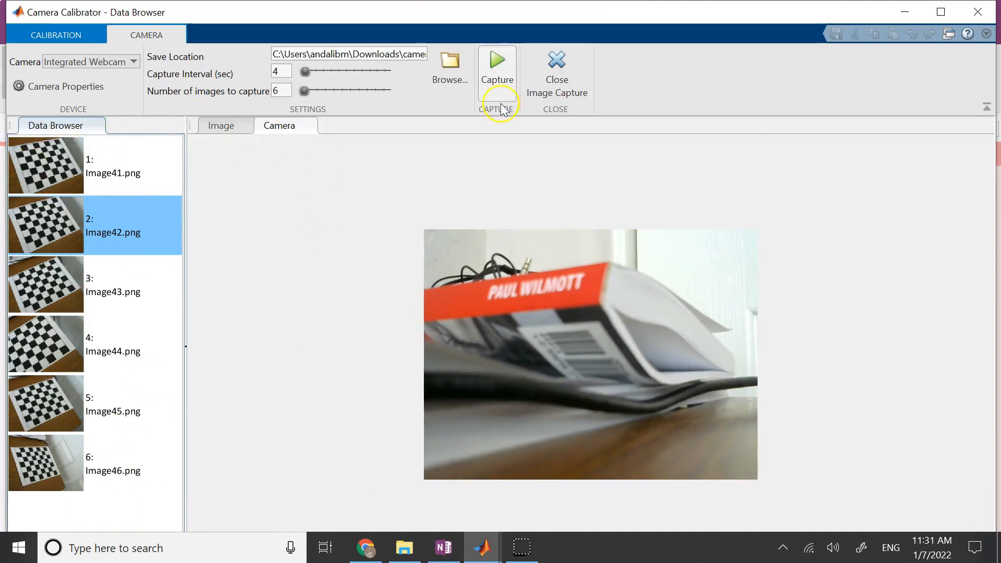
left_click(77, 33)
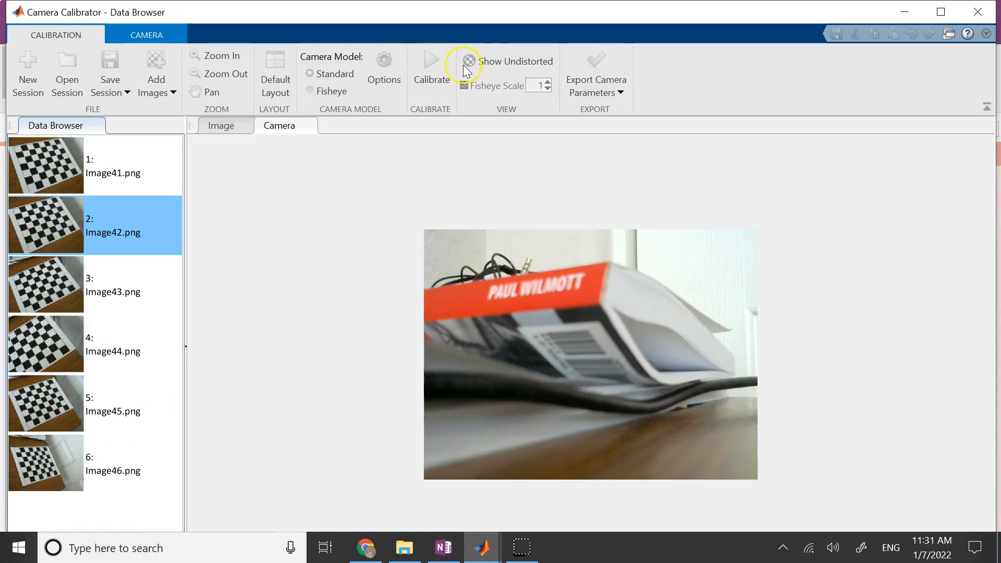
left_click(156, 35)
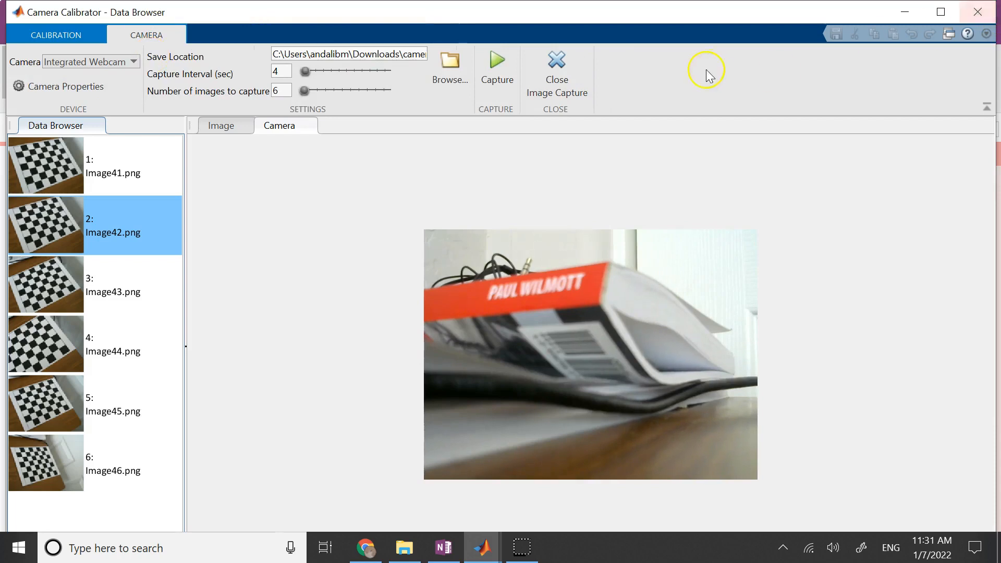
left_click(557, 73)
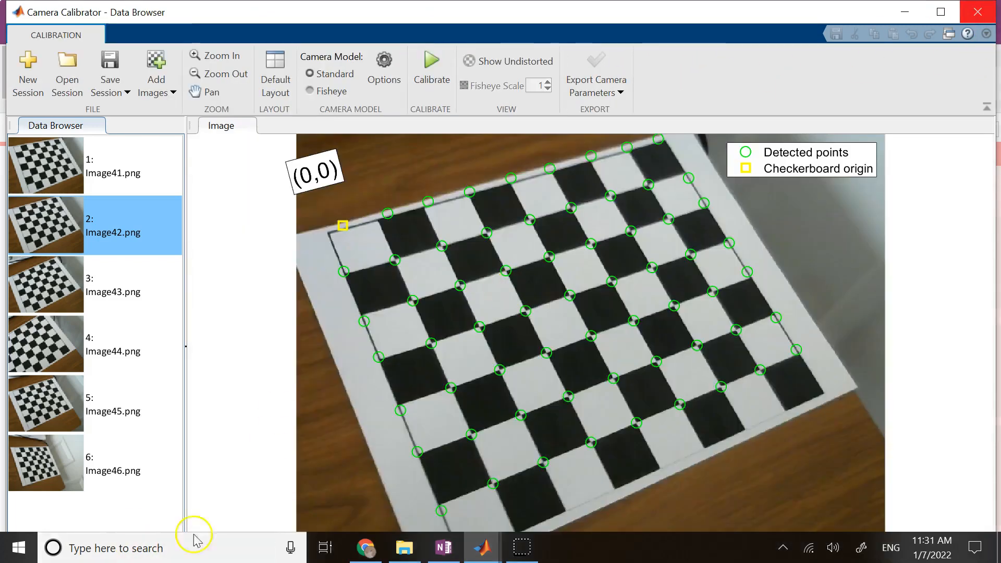
Step: Close the Camera Calibrator session, the Add-On Explorer, and the Help window
left_click(497, 216)
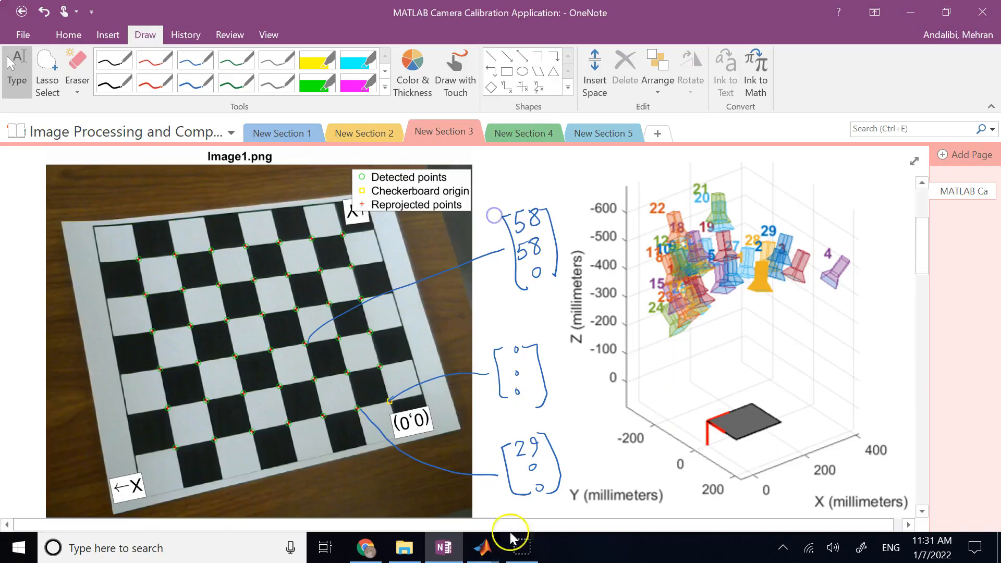
mouse_move(485, 551)
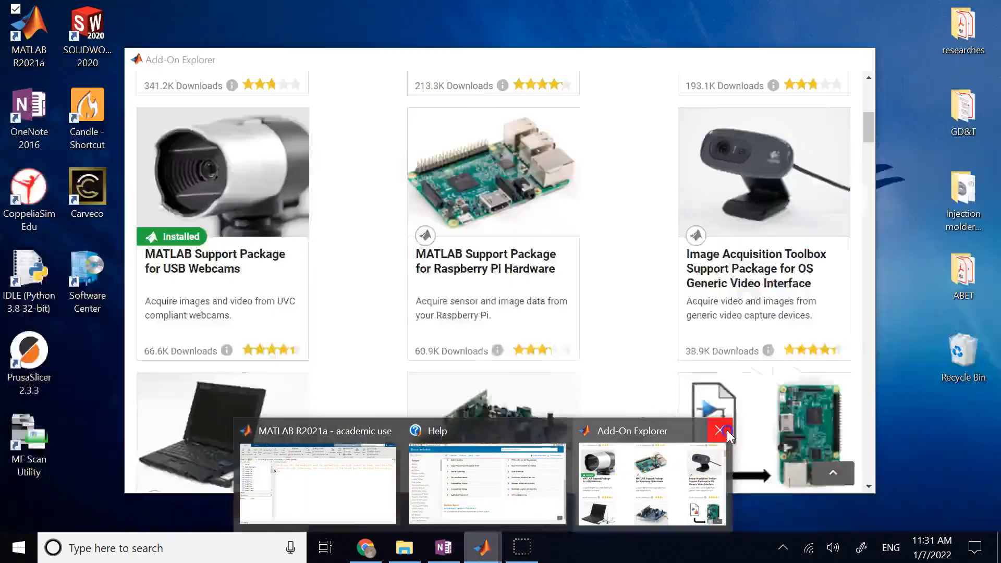
left_click(718, 431)
left_click(639, 432)
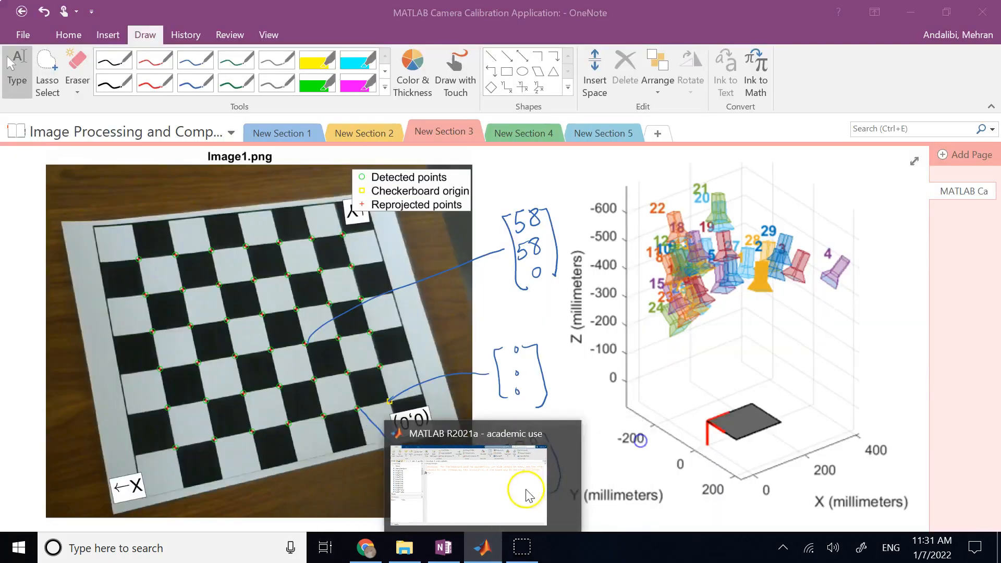
Step: Switch to MATLAB and launch the Camera Calibrator from the Image Processing and Computer Vision apps
left_click(521, 487)
left_click(183, 29)
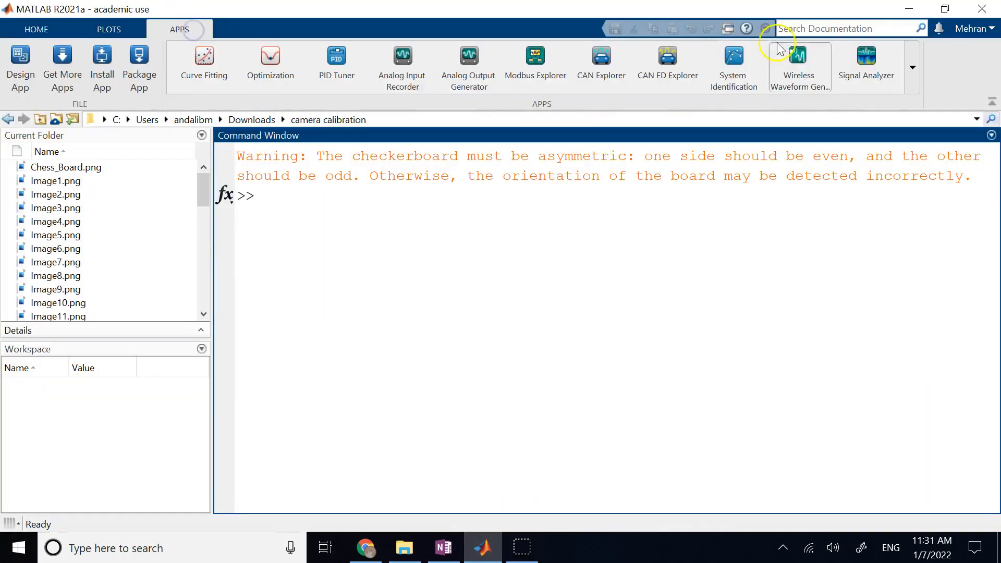
left_click(907, 67)
scroll(338, 316, "down", 15)
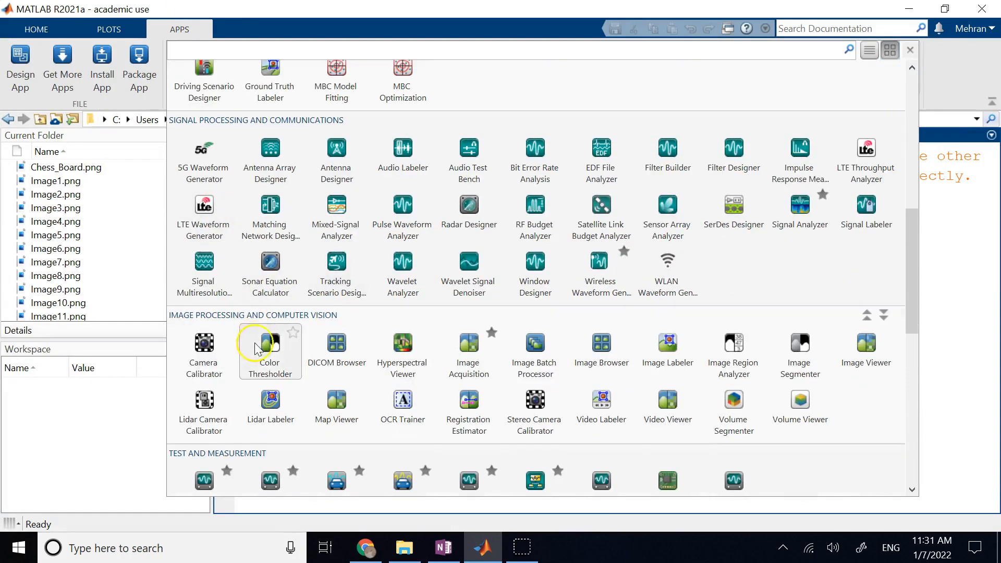
left_click(270, 350)
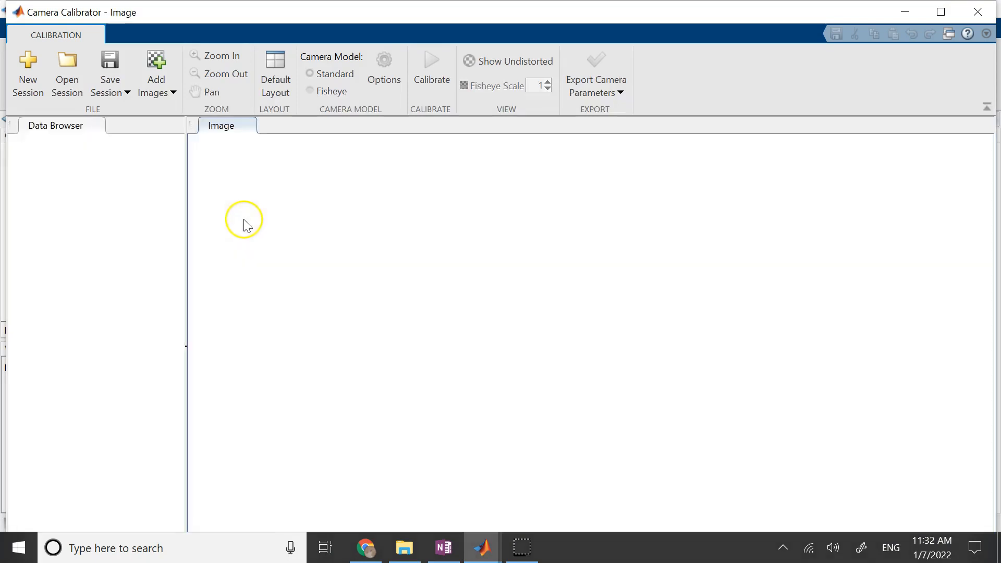
Step: Add the calibration photos Image1 through Image46 from the camera calibration folder, leaving out Chess_Board
left_click(175, 90)
left_click(172, 110)
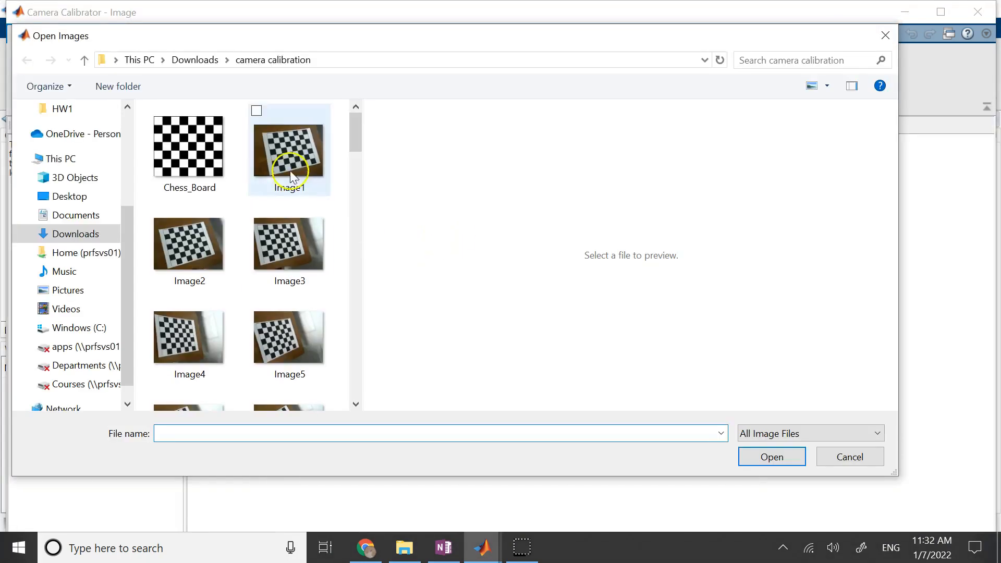
left_click(294, 167)
scroll(312, 234, "down", 3)
scroll(323, 269, "down", 10)
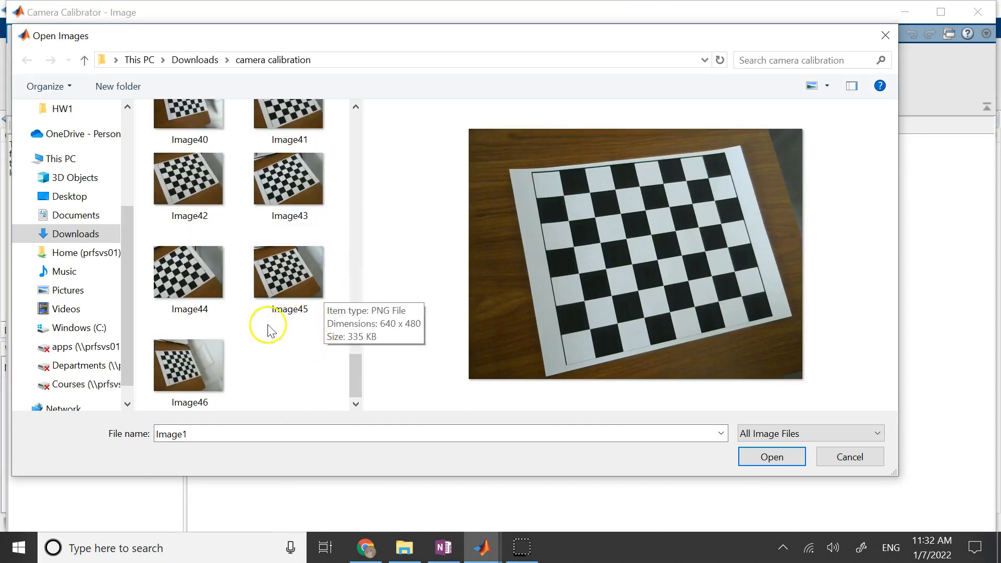
left_click(195, 371, "shift")
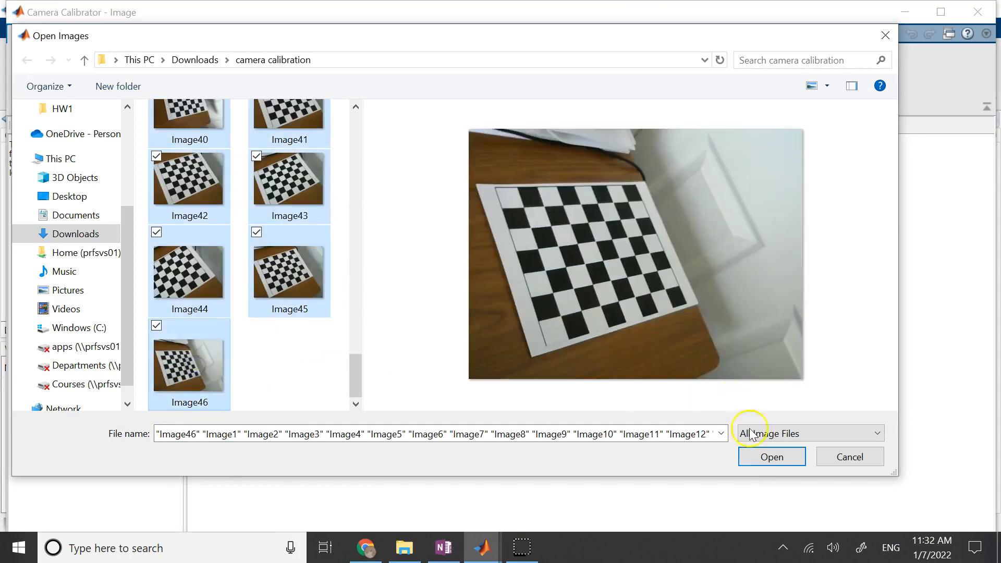
left_click(756, 456)
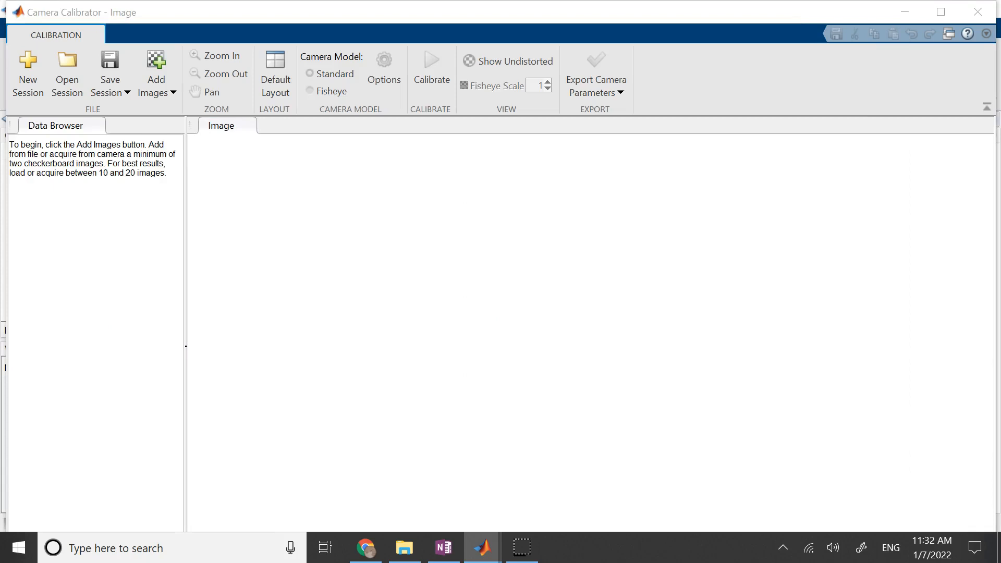
Step: Set the checkerboard square size in millimeters with low image distortion, run the detection and accept its results
double_click(613, 237)
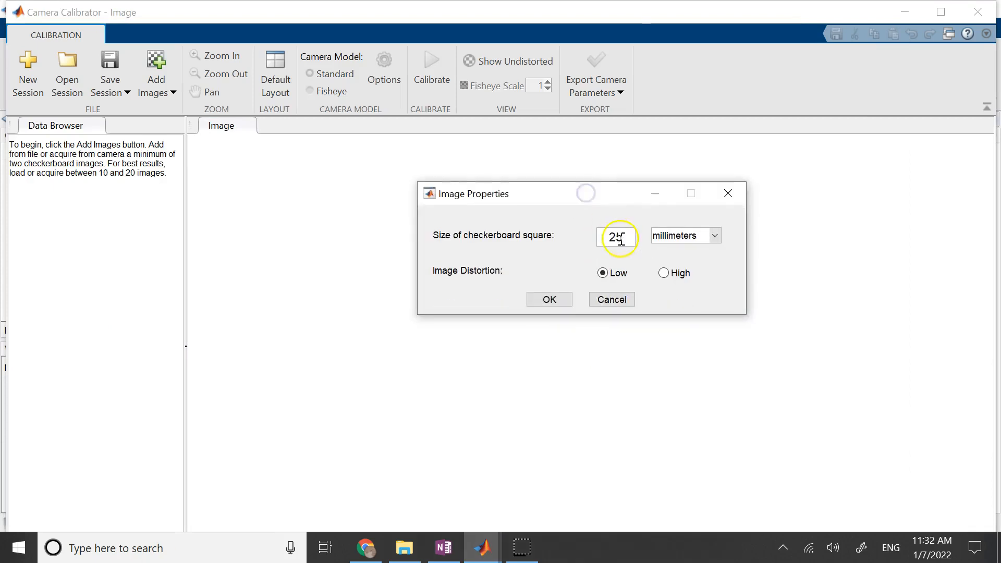
type("20")
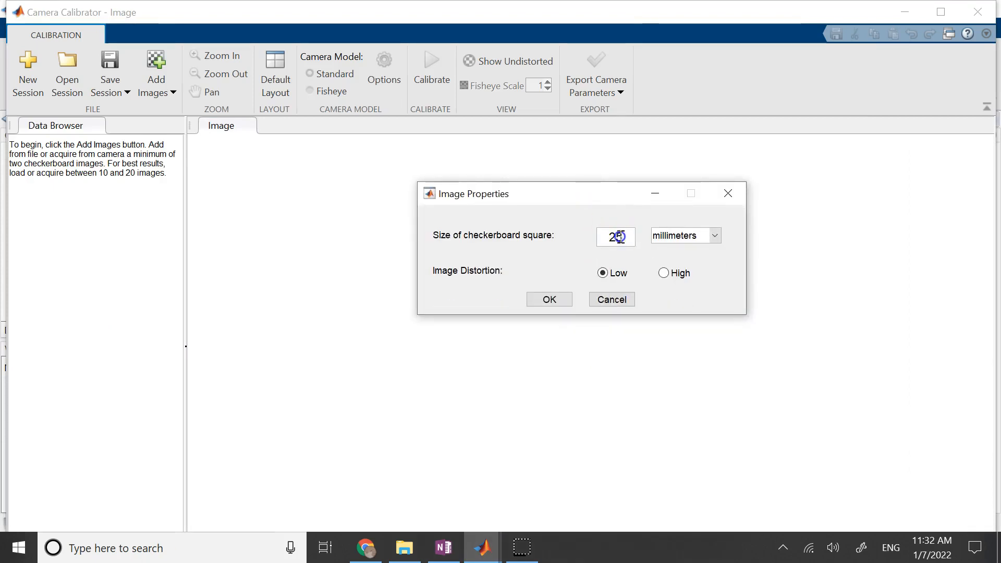
left_click(564, 298)
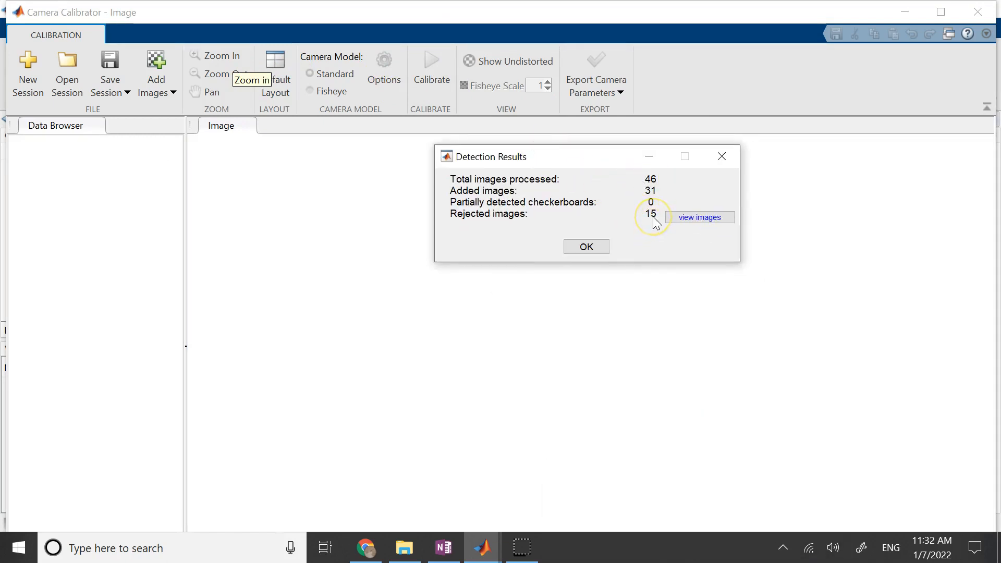
left_click(711, 219)
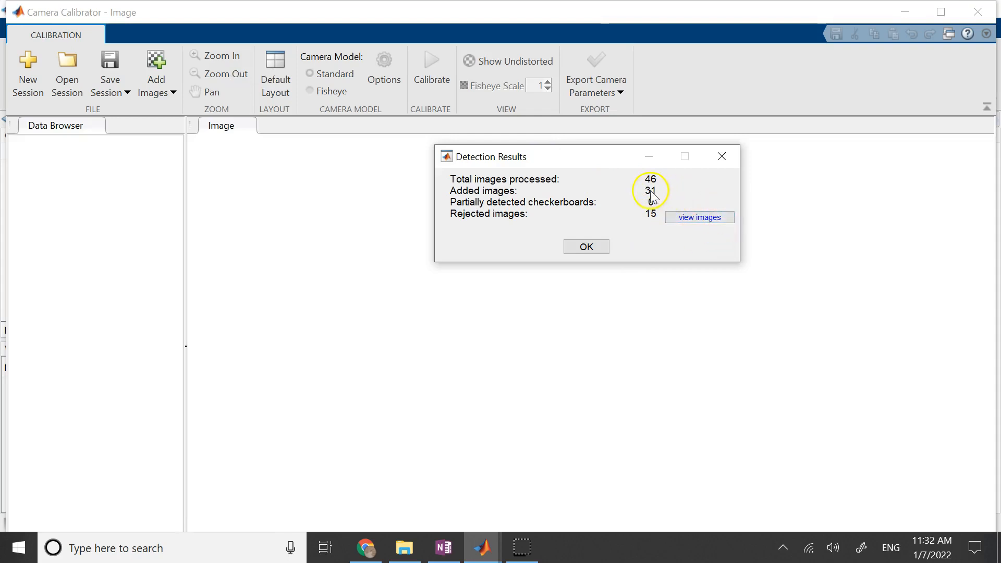
left_click(598, 251)
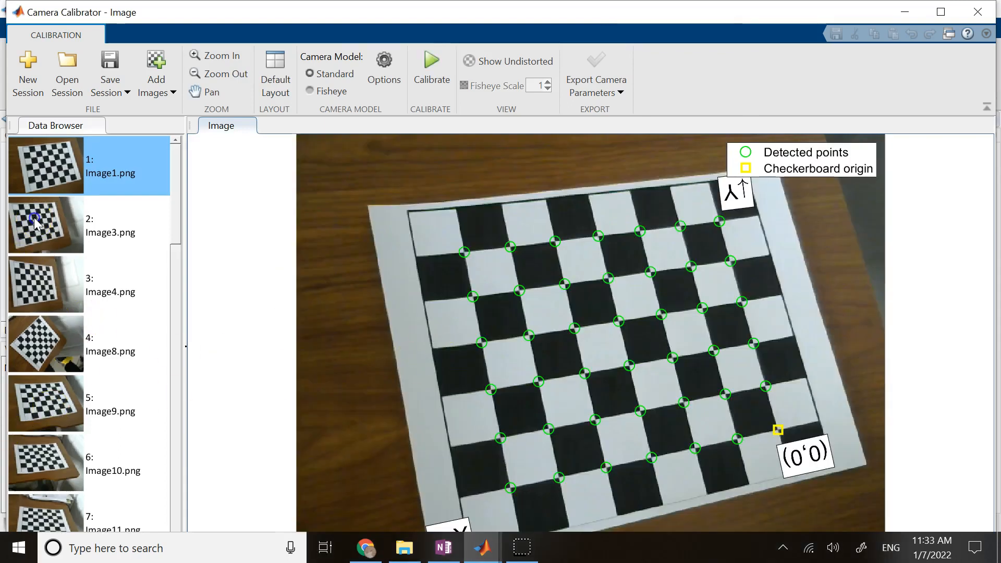
Step: Examine the detected points and checkerboard origin in the first images, including Image3, Image8, Image9, Image10, Image12 and Image13
left_click(36, 221)
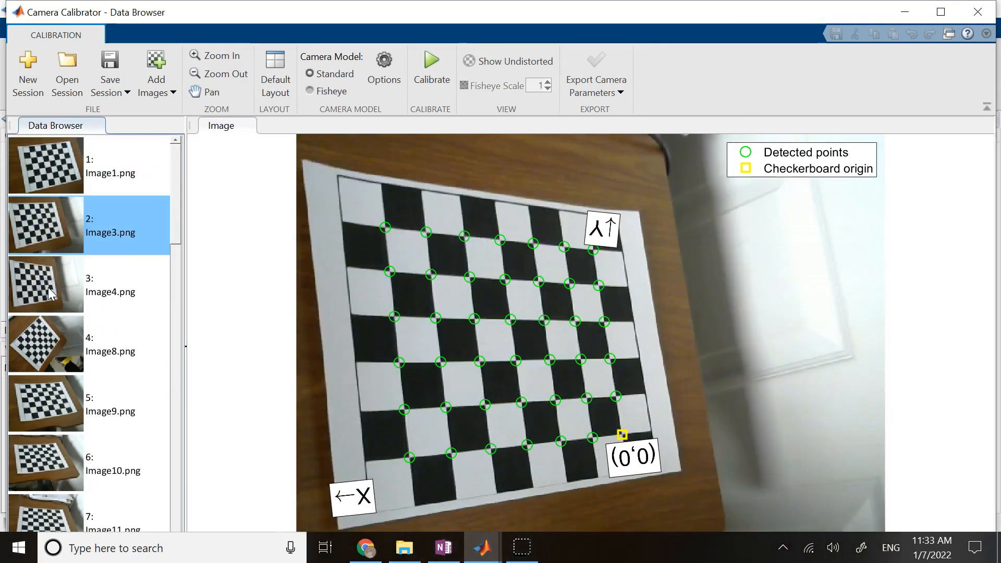
left_click(51, 294)
left_click(41, 360)
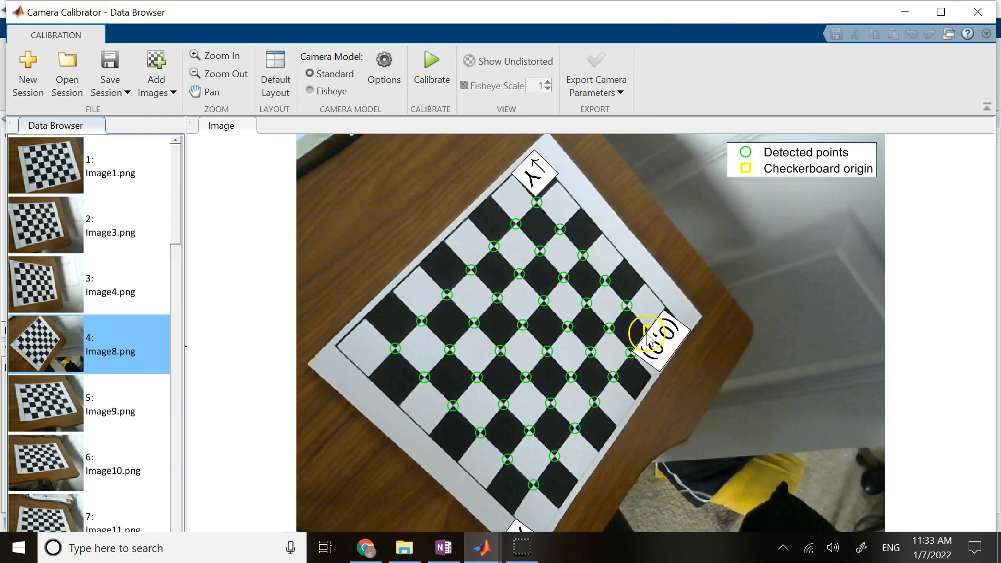
left_click(29, 412)
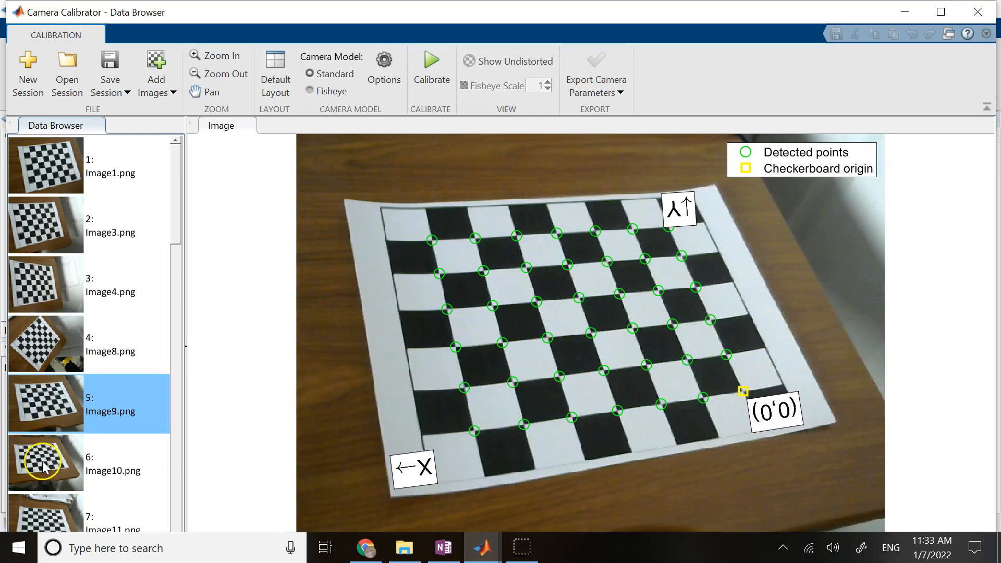
left_click(42, 461)
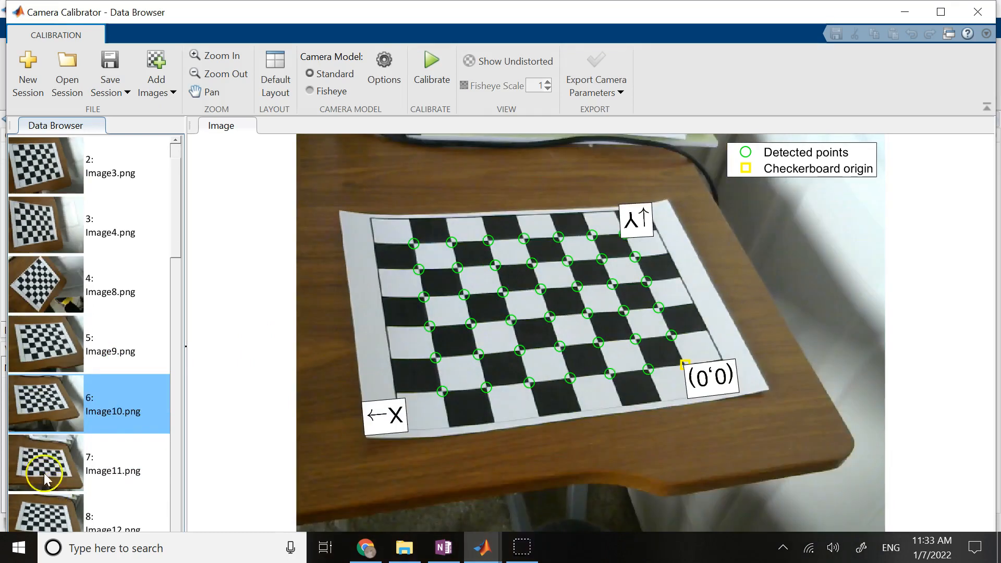
left_click(46, 513)
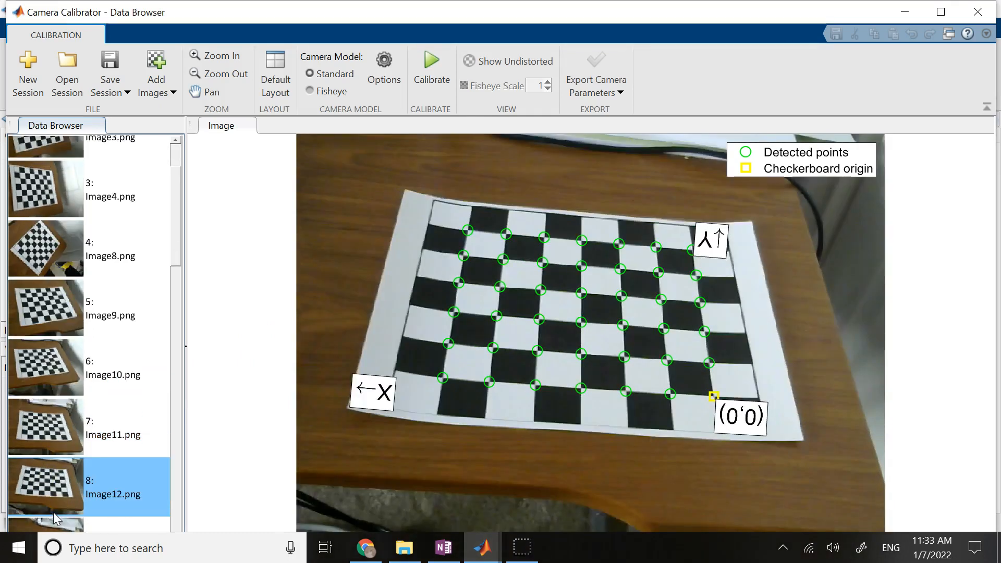
scroll(42, 506, "down", 6)
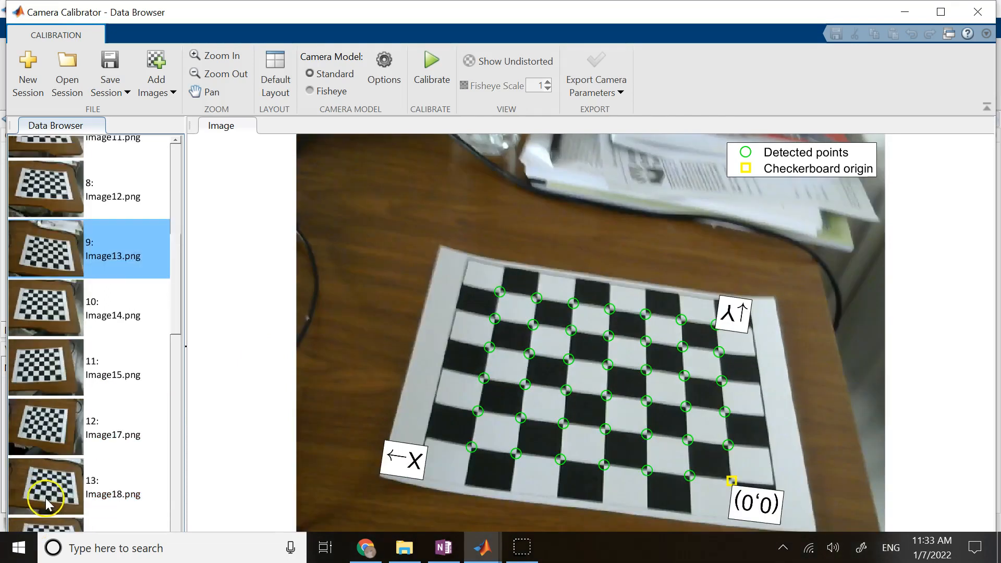
scroll(54, 497, "down", 5)
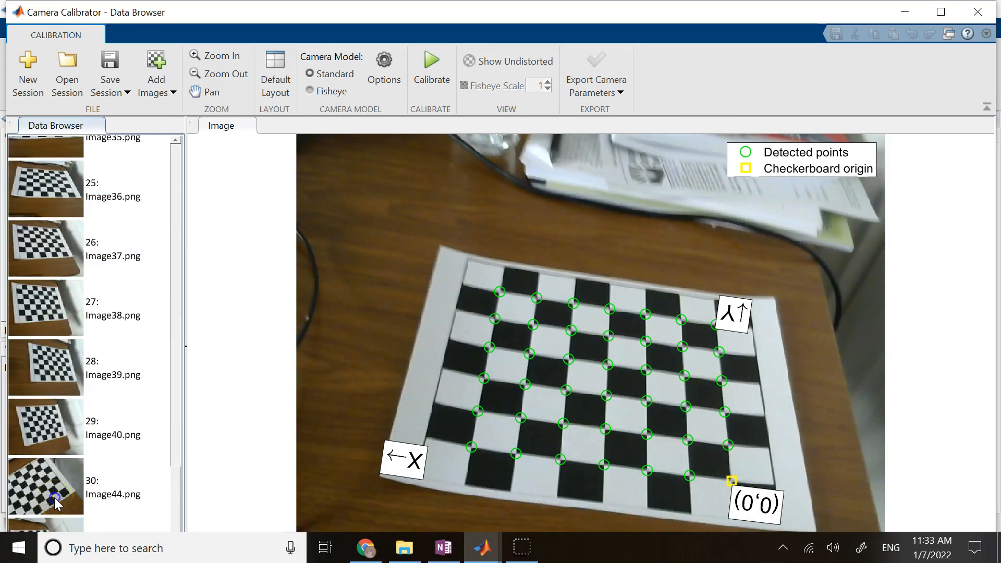
Step: Inspect the corner detection in Image44 and remove that image from the calibration set
left_click(55, 497)
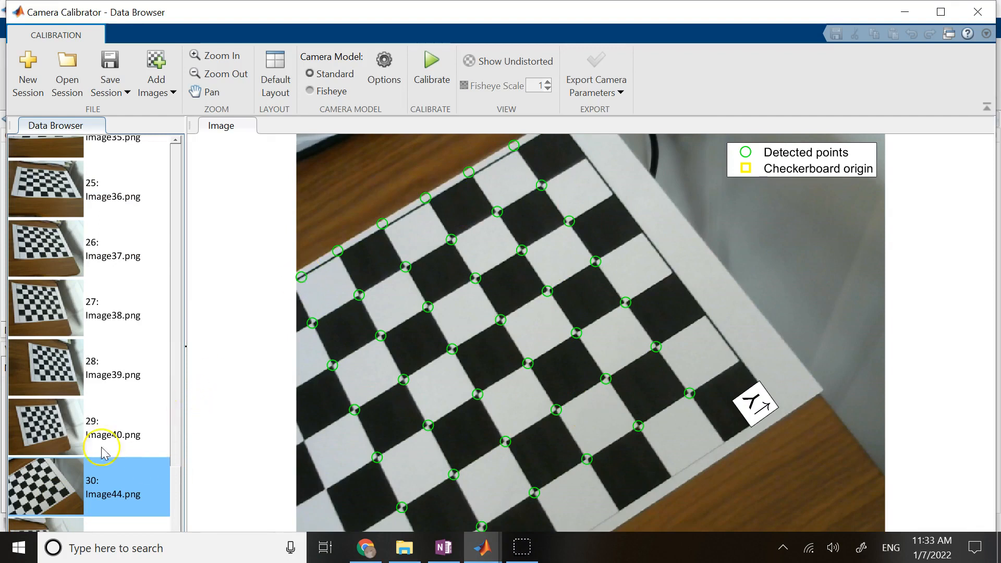
left_click(43, 432)
left_click(48, 480)
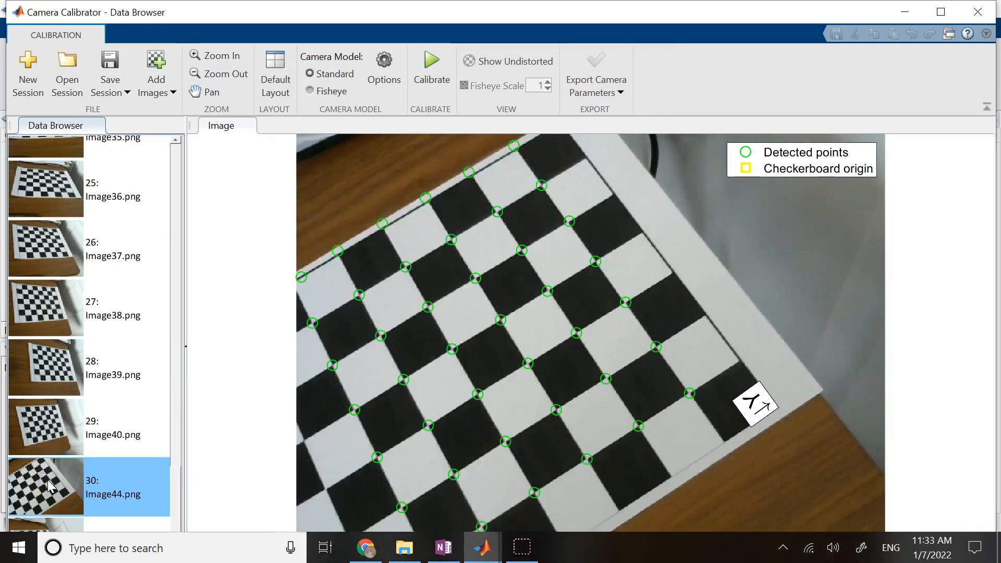
right_click(48, 479)
left_click(76, 493)
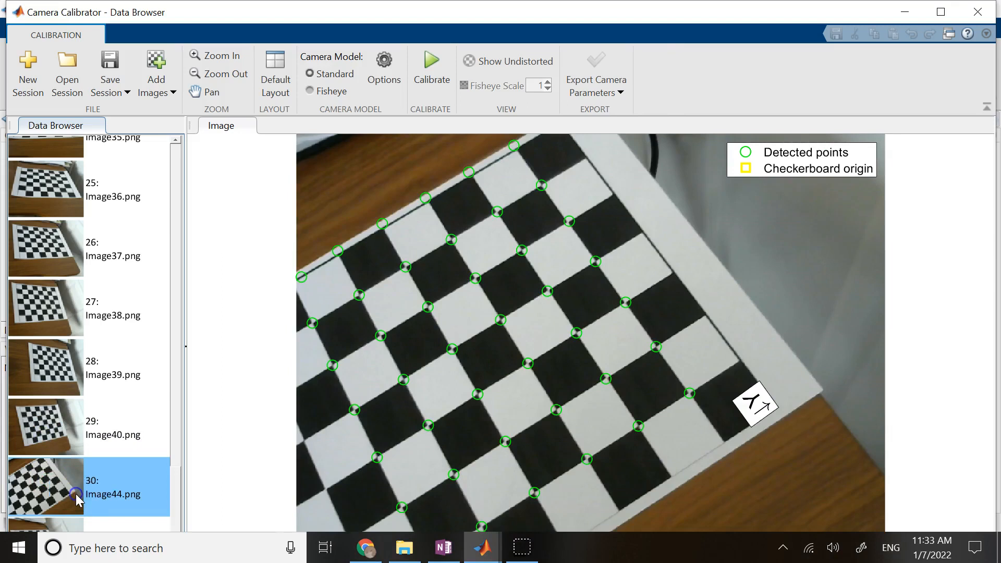
left_click(76, 490)
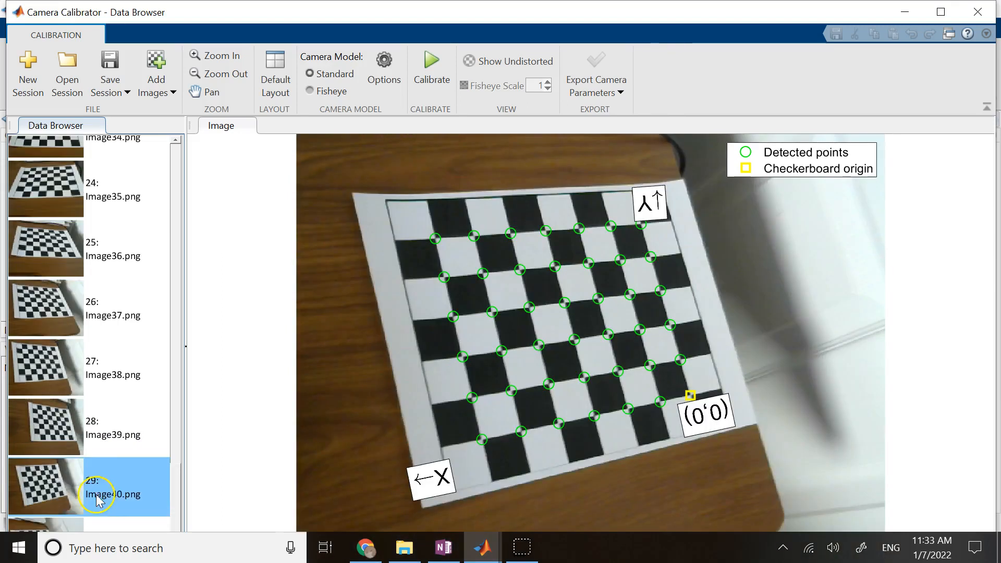
Step: Check the detected points, origin and axis directions in the remaining images, from the last one back to Image27
left_click(54, 530)
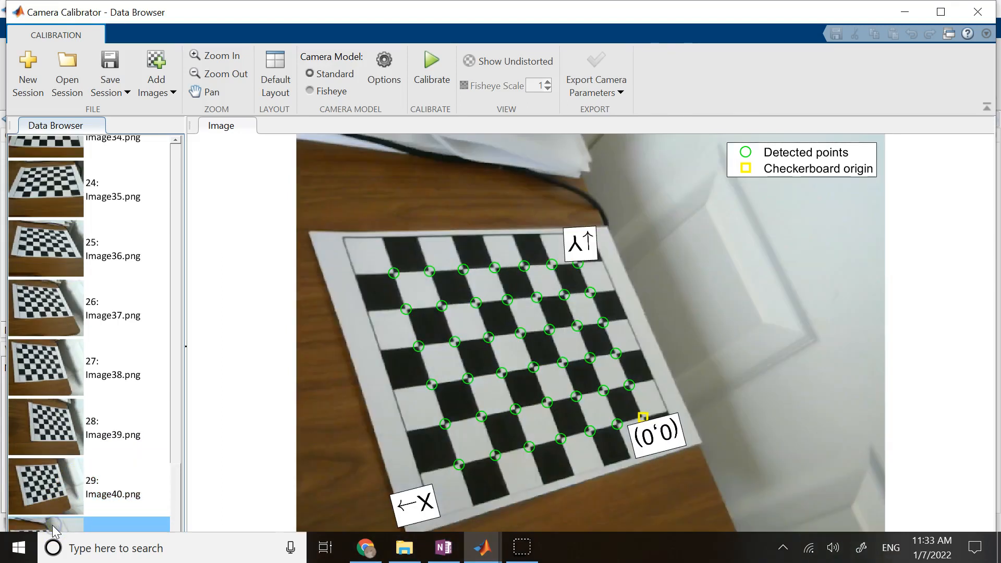
left_click(54, 480)
left_click(45, 419)
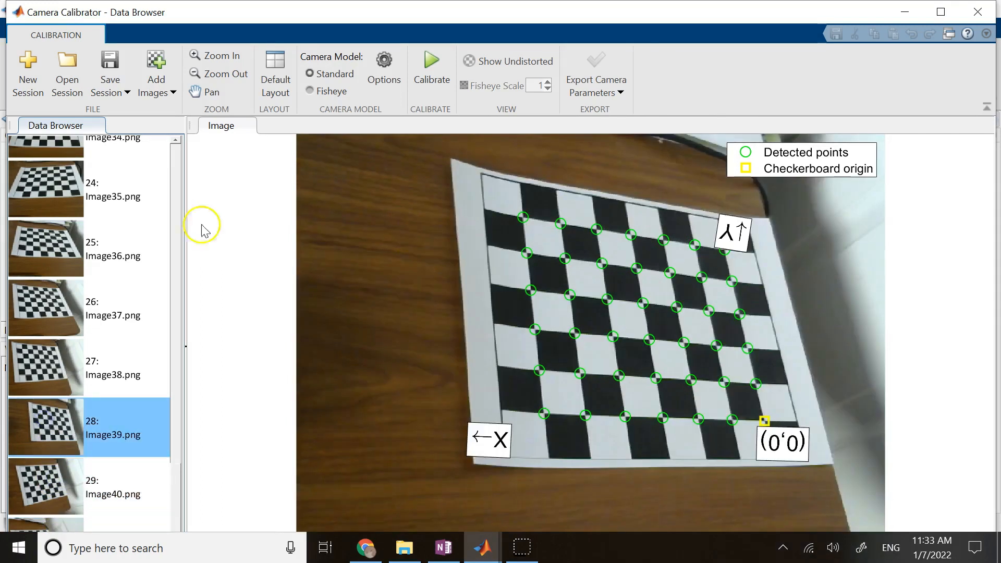
left_click(51, 339)
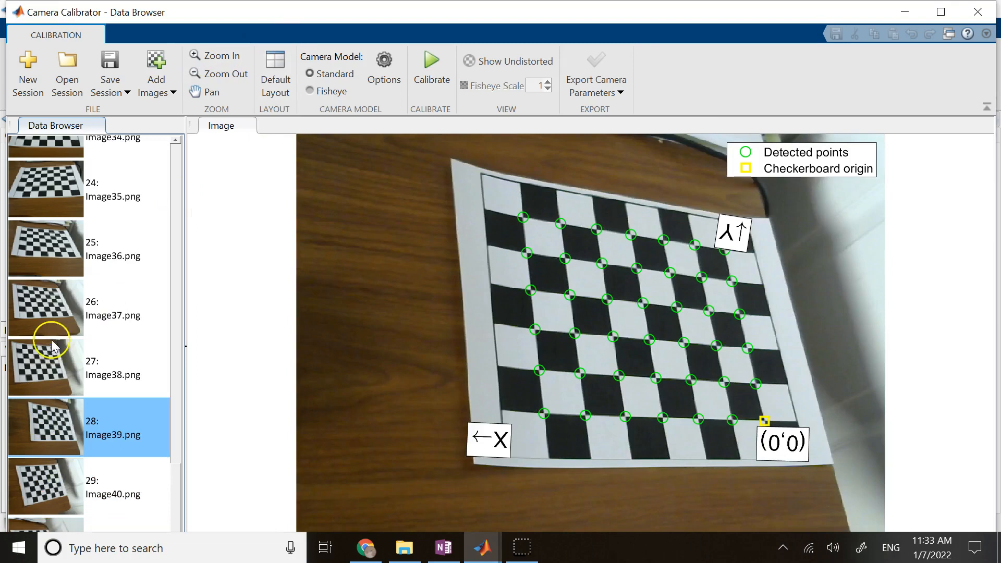
left_click(47, 270)
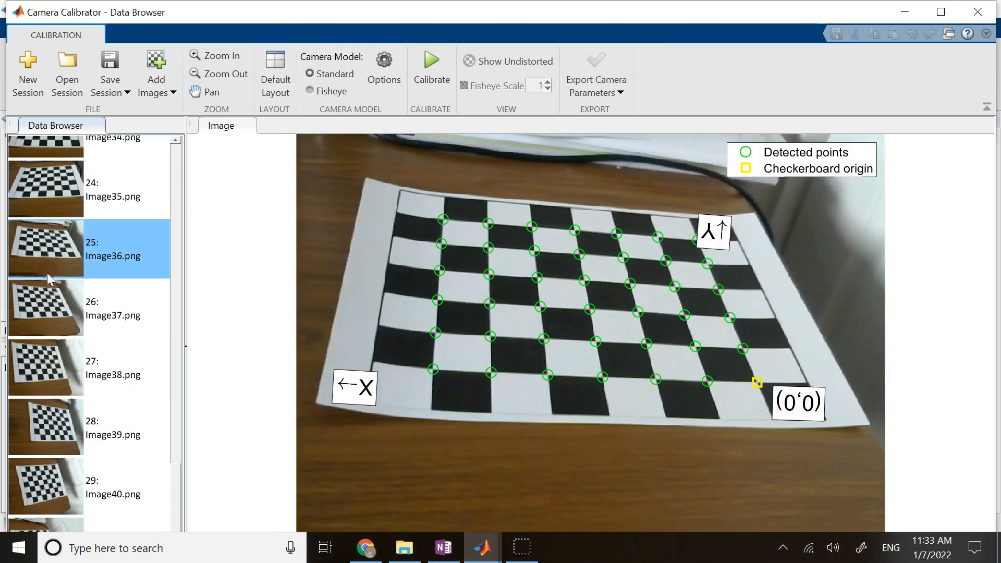
left_click(48, 296)
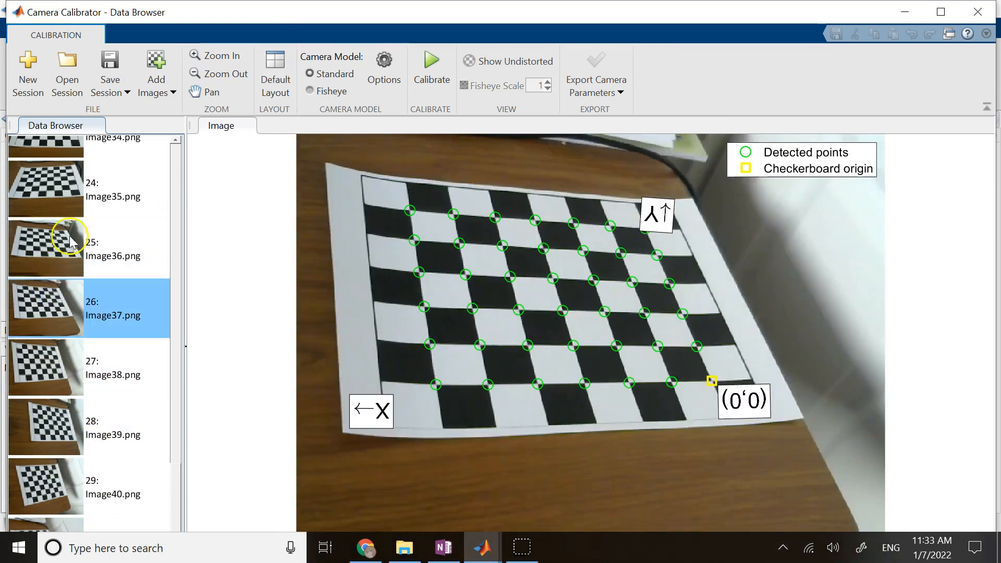
left_click(55, 188)
left_click(61, 249)
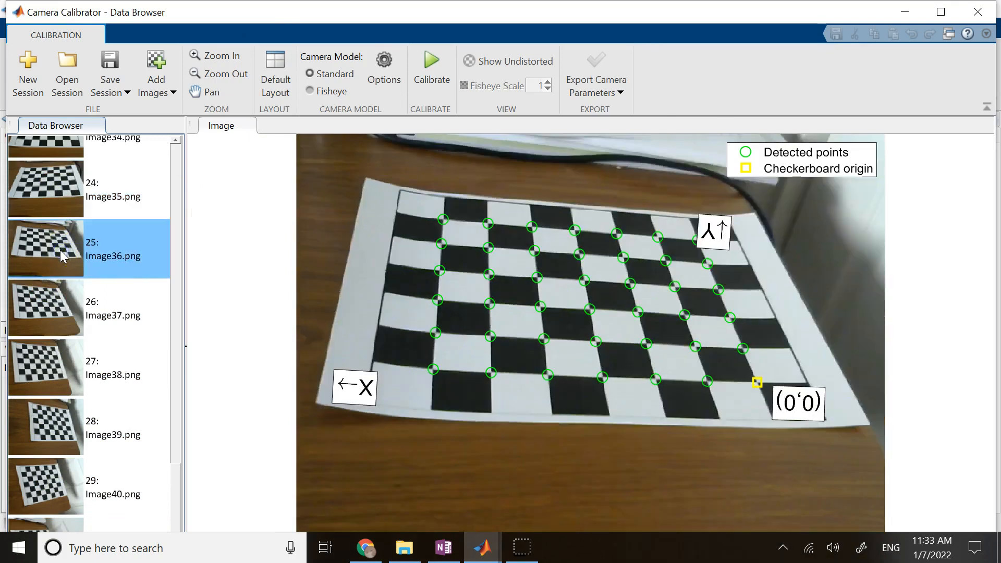
scroll(61, 249, "up", 1)
left_click(60, 249)
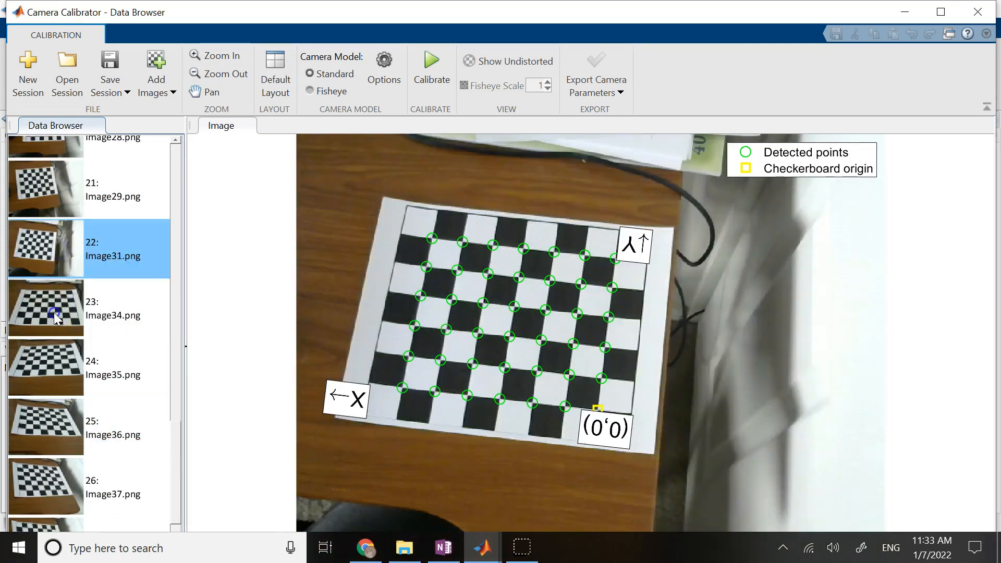
left_click(54, 311)
scroll(55, 312, "up", 3)
left_click(66, 265)
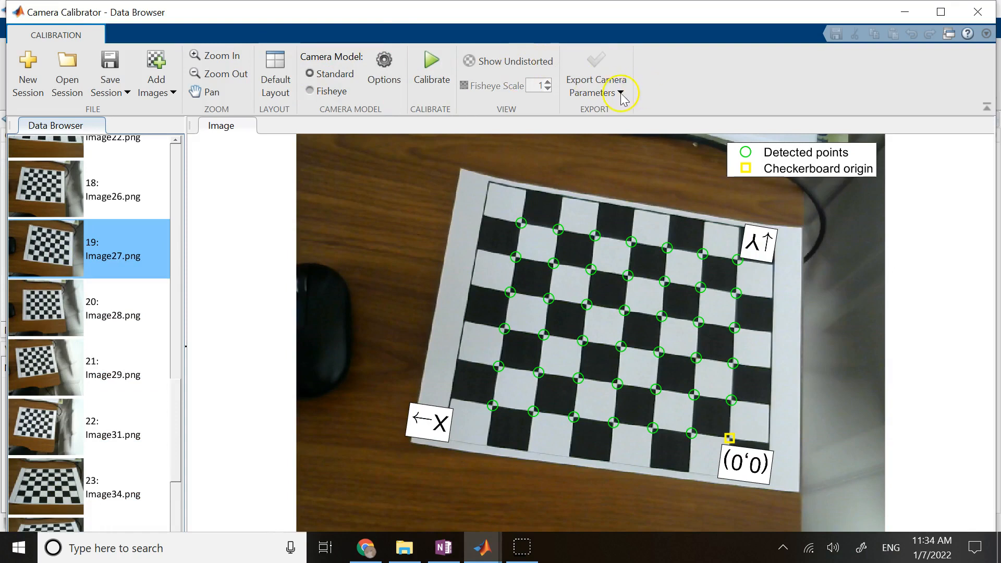
Step: Show the camera model options, and switch to the OneNote notes to view the intrinsic matrix and its symbolic form
left_click(387, 70)
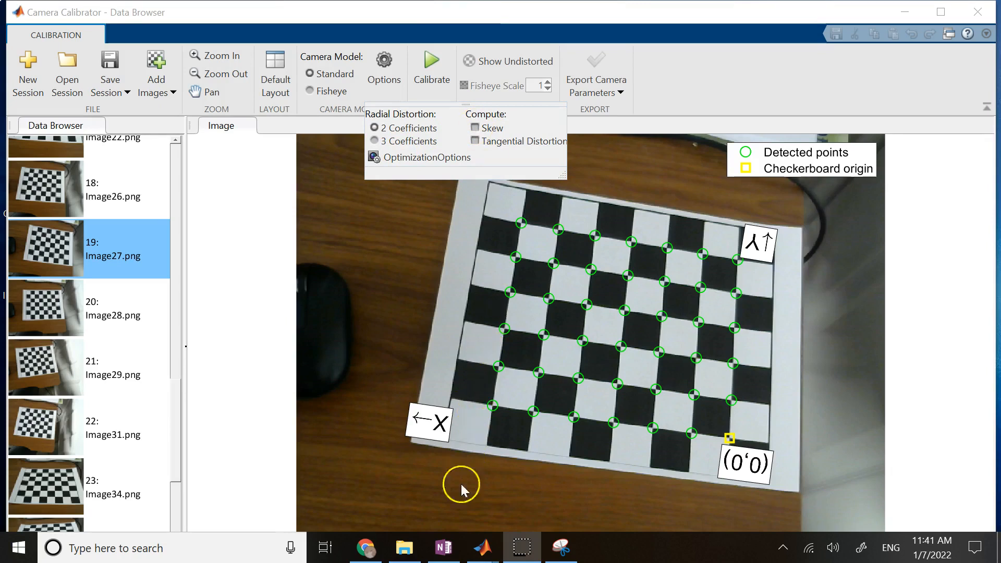
left_click(449, 537)
scroll(354, 357, "down", 8)
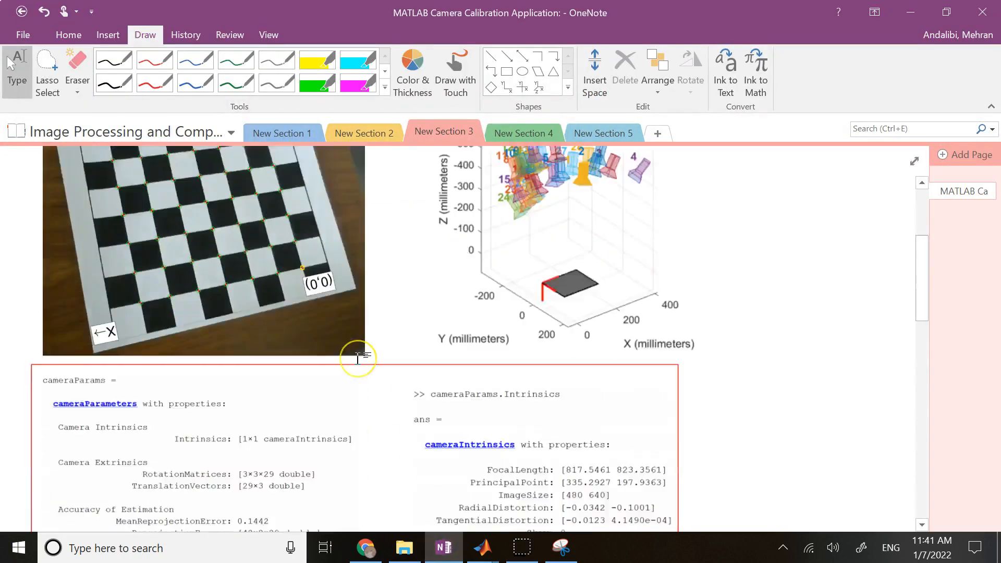
scroll(357, 358, "down", 1)
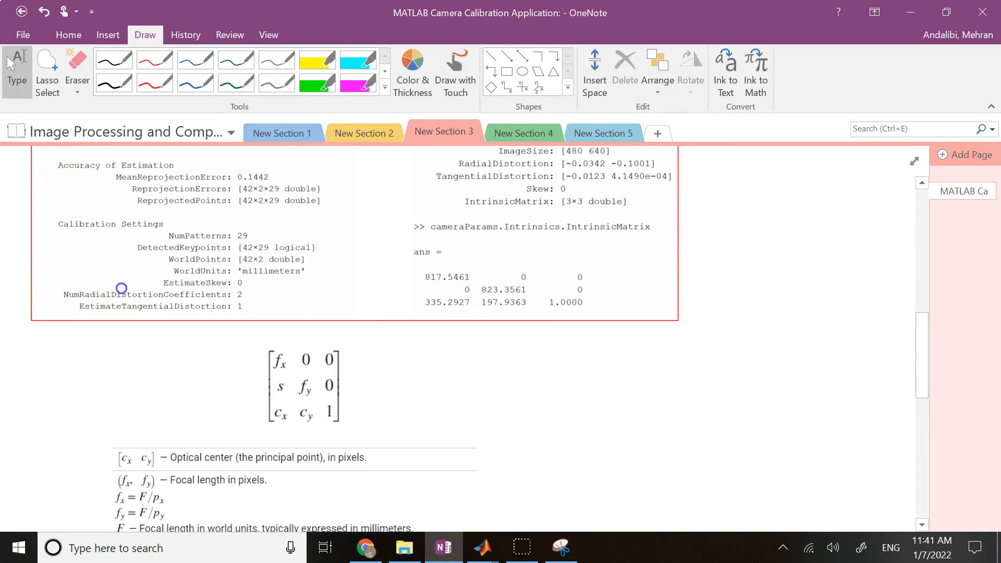
scroll(174, 241, "down", 2)
scroll(174, 241, "up", 2)
left_click(672, 356)
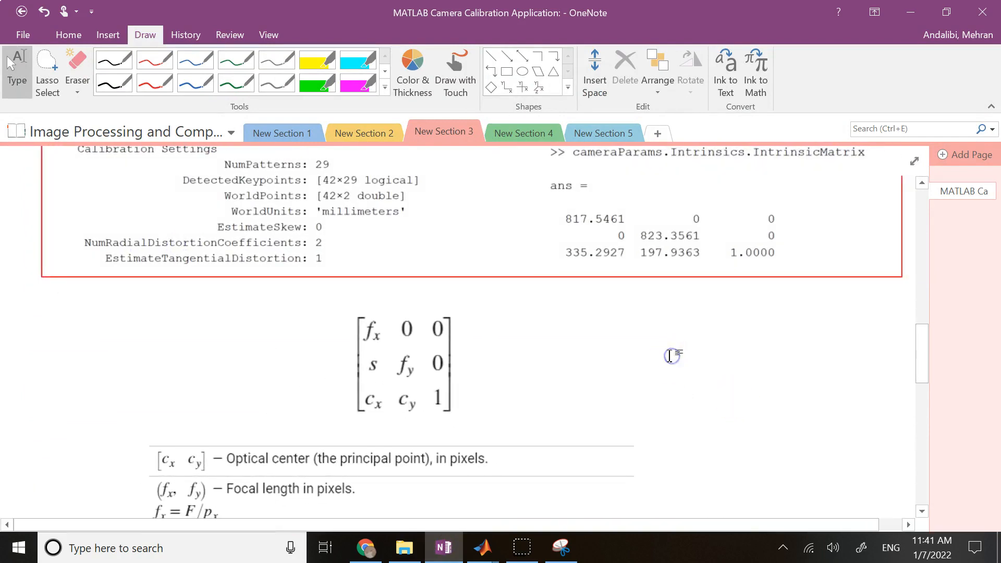
Step: Compare the calibration page's symbolic intrinsic matrix with the zero-skew and skewed K matrices in the Camera Intrinsic and Extrinsic Parameters notes
left_click(384, 352)
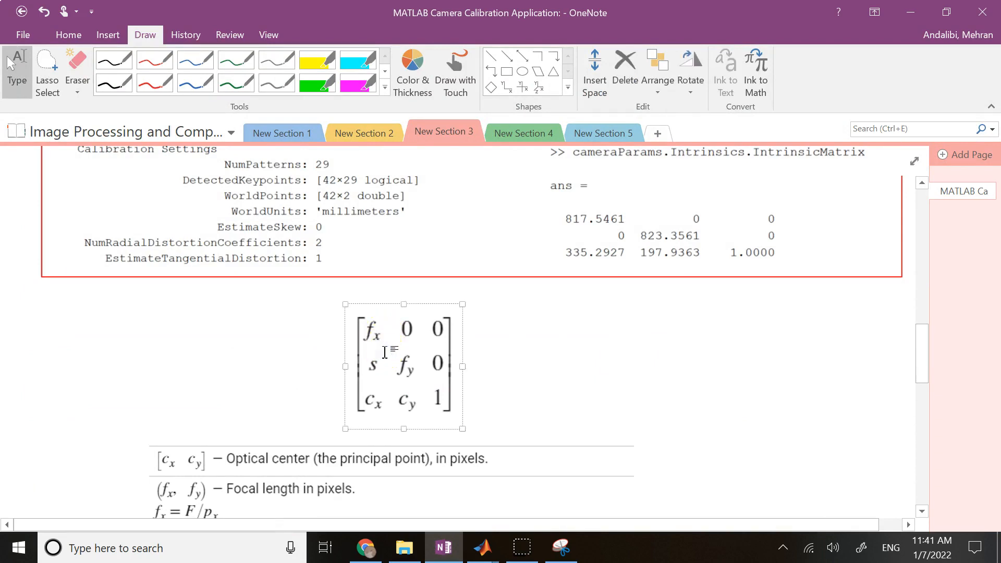
left_click(375, 132)
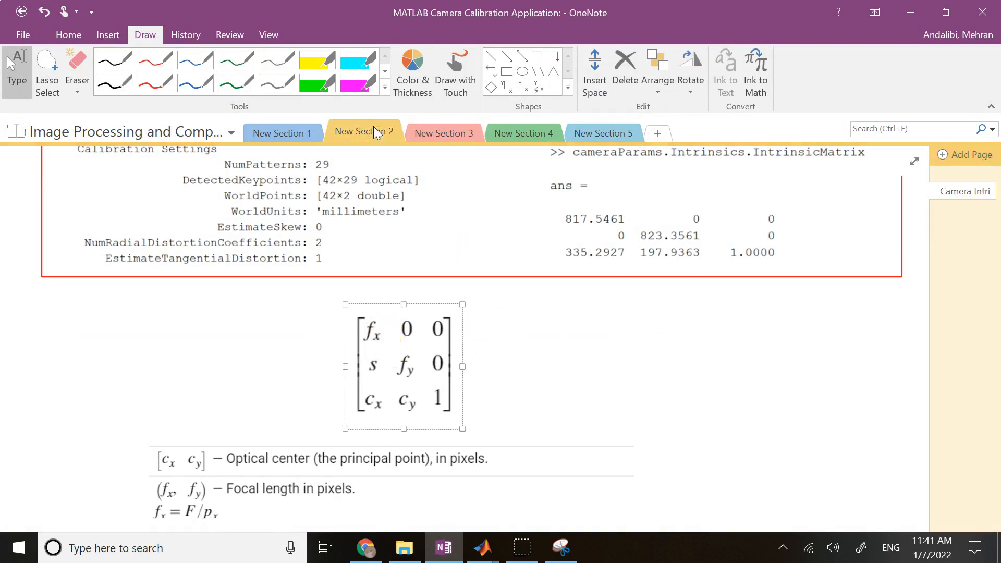
left_click(787, 408)
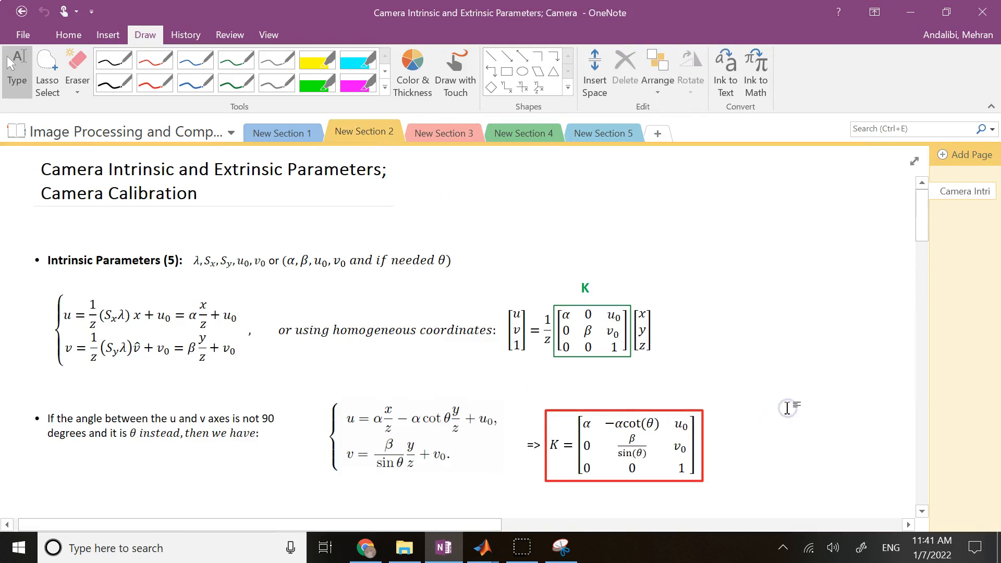
scroll(373, 412, "up", 3)
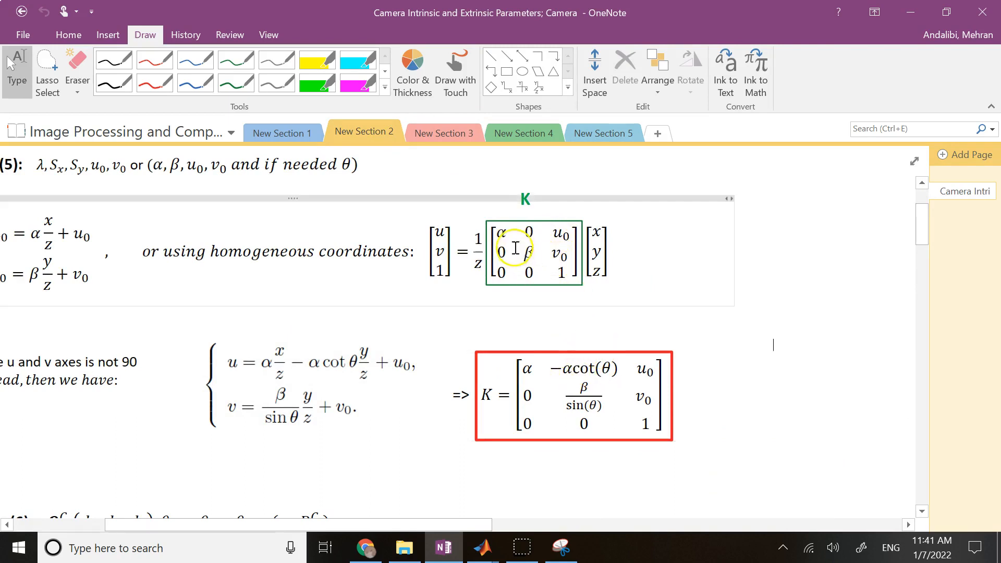
double_click(525, 233)
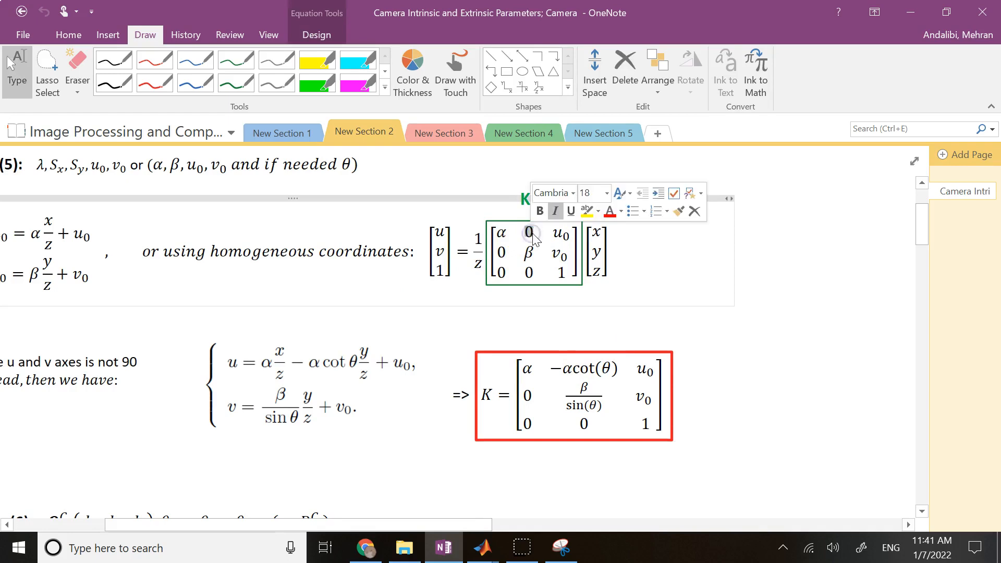
left_click_drag(554, 366, 618, 368)
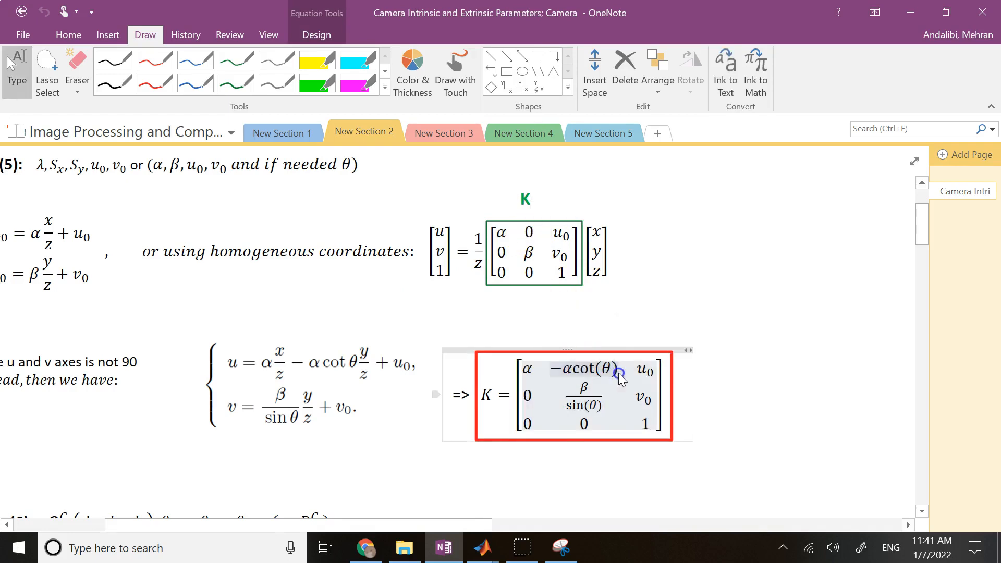
left_click(584, 398)
left_click(582, 397)
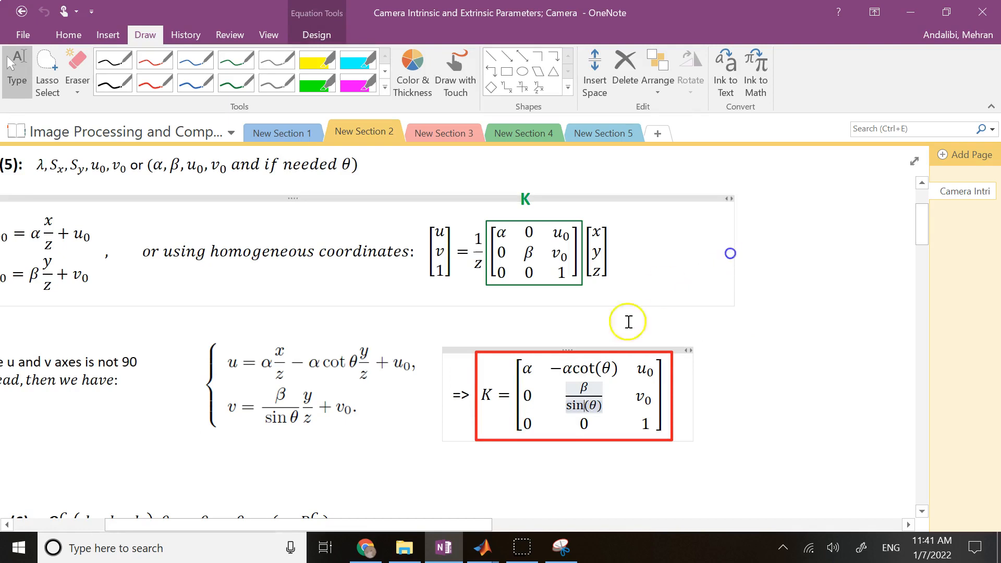
double_click(525, 396)
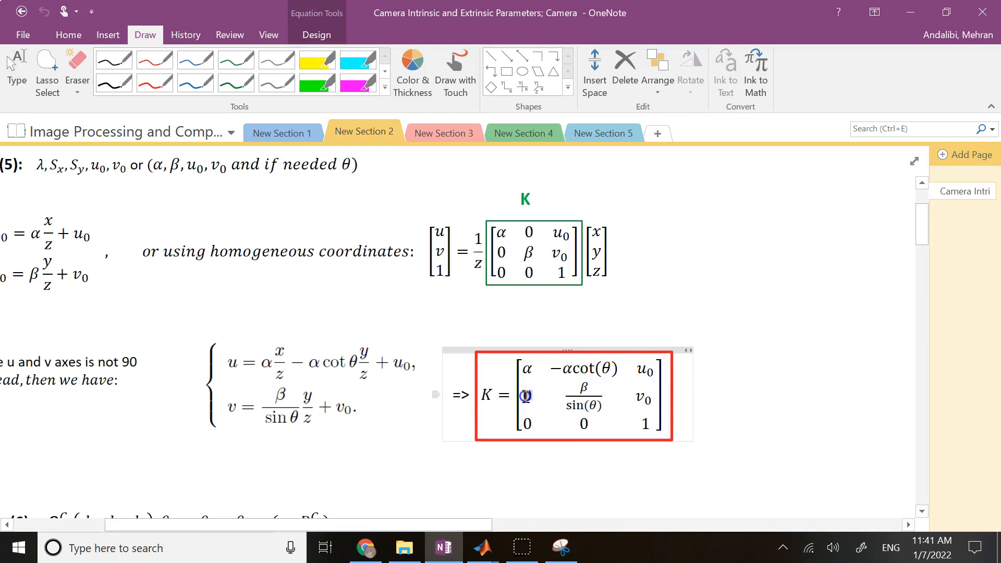
mouse_move(452, 548)
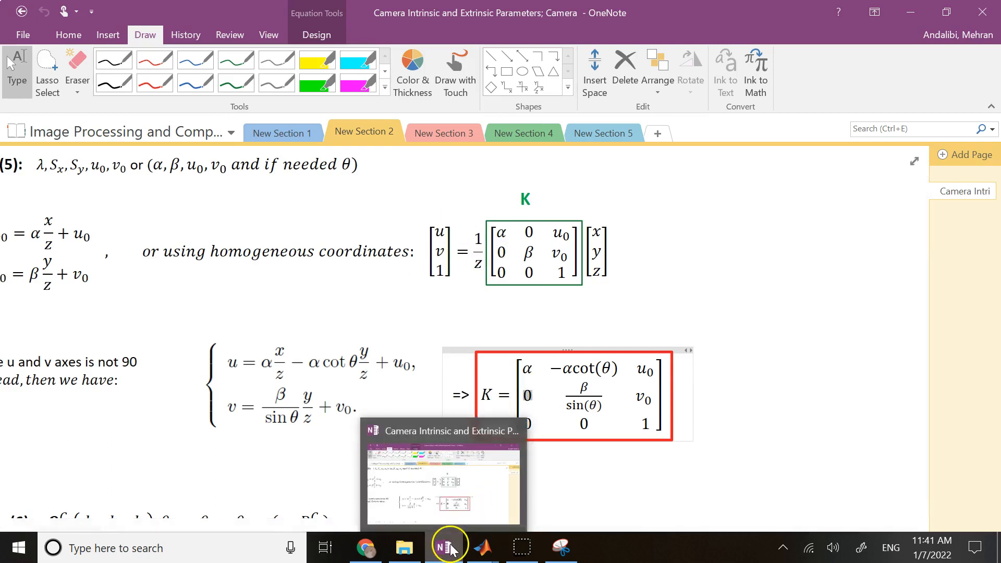
left_click(452, 133)
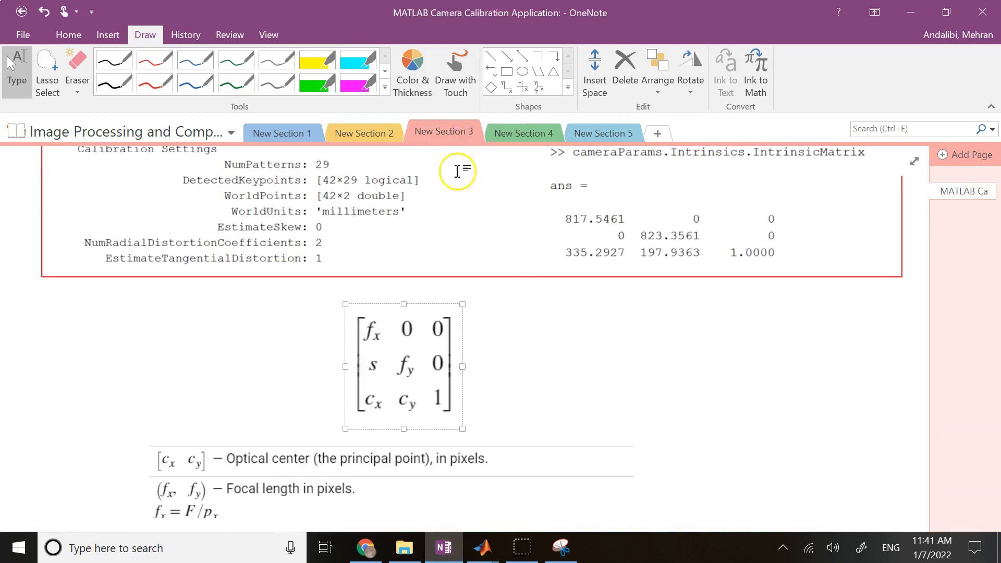
left_click(560, 359)
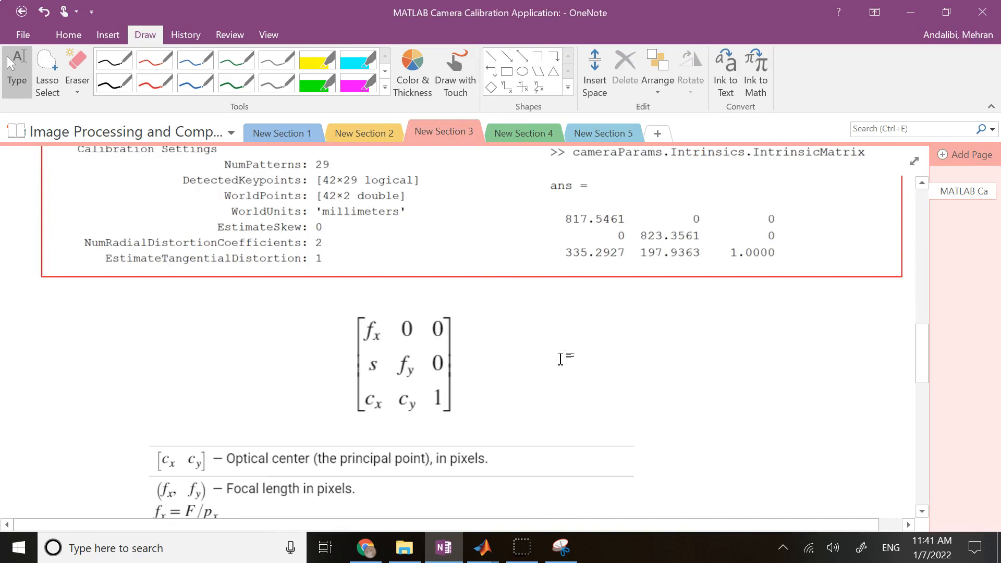
Step: Copy the skewed K matrix from the intrinsic parameters notes into the calibration page, placing it beside the symbolic intrinsic matrix after shifting that matrix aside
left_click(376, 398)
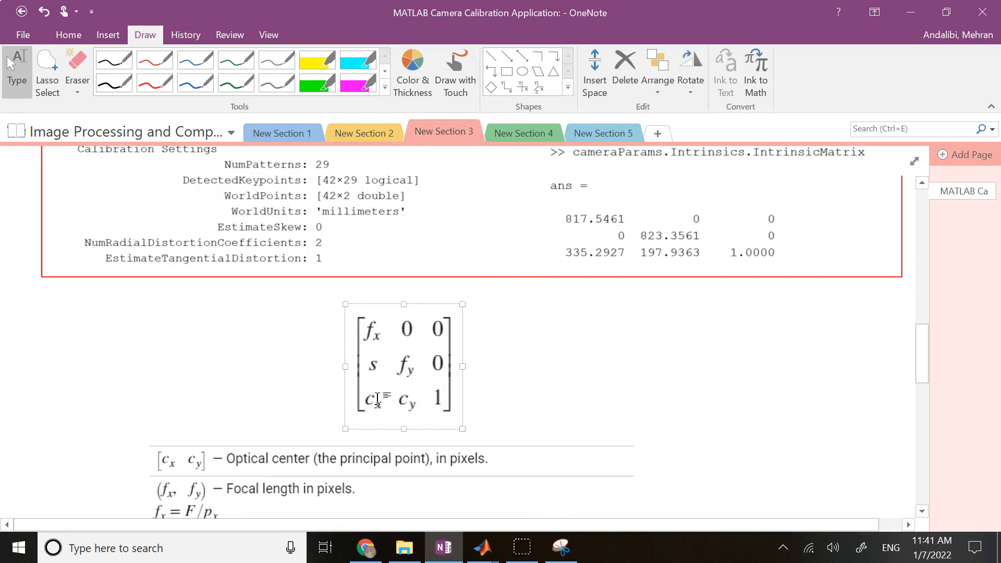
left_click(384, 131)
left_click(634, 393)
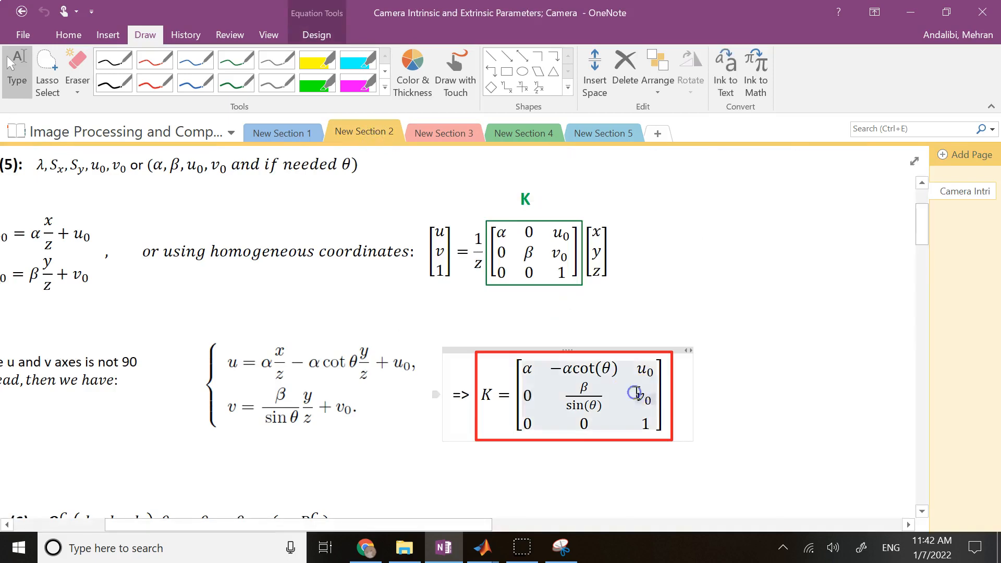
left_click_drag(634, 394, 483, 402)
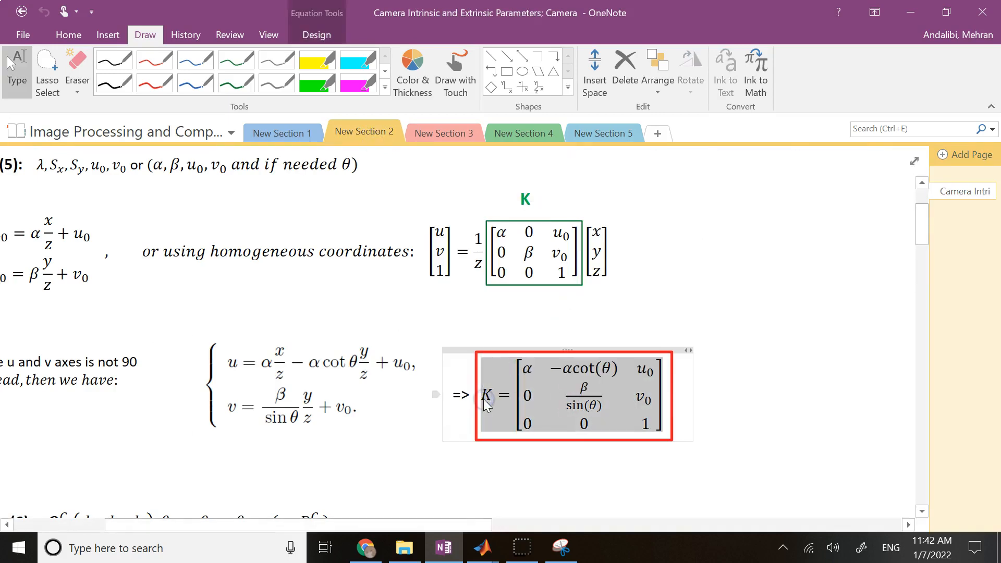
left_click(443, 133)
left_click(555, 360)
left_click_drag(412, 349, 258, 349)
left_click(422, 360)
key("ctrl+v")
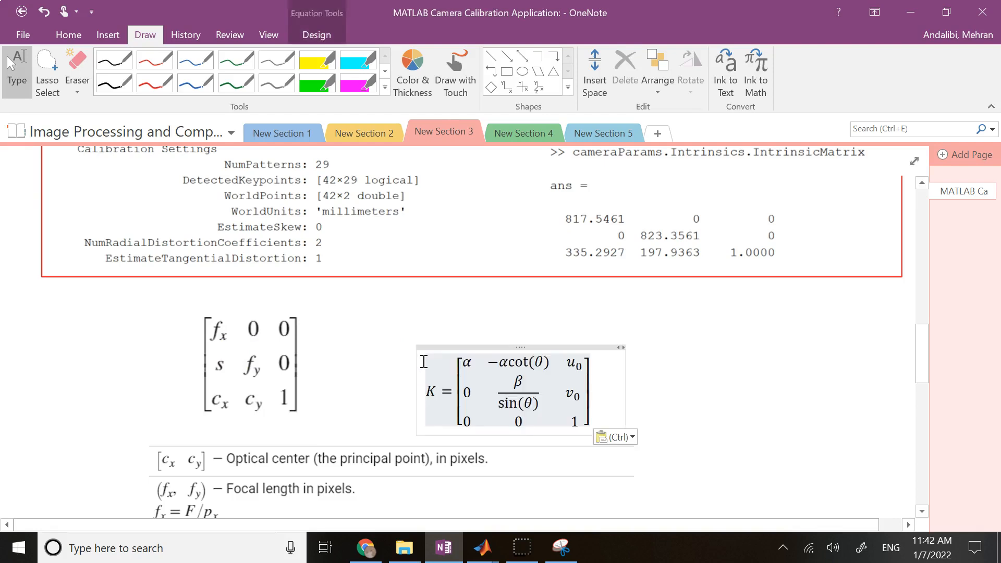
left_click_drag(462, 333, 431, 318)
left_click(652, 386)
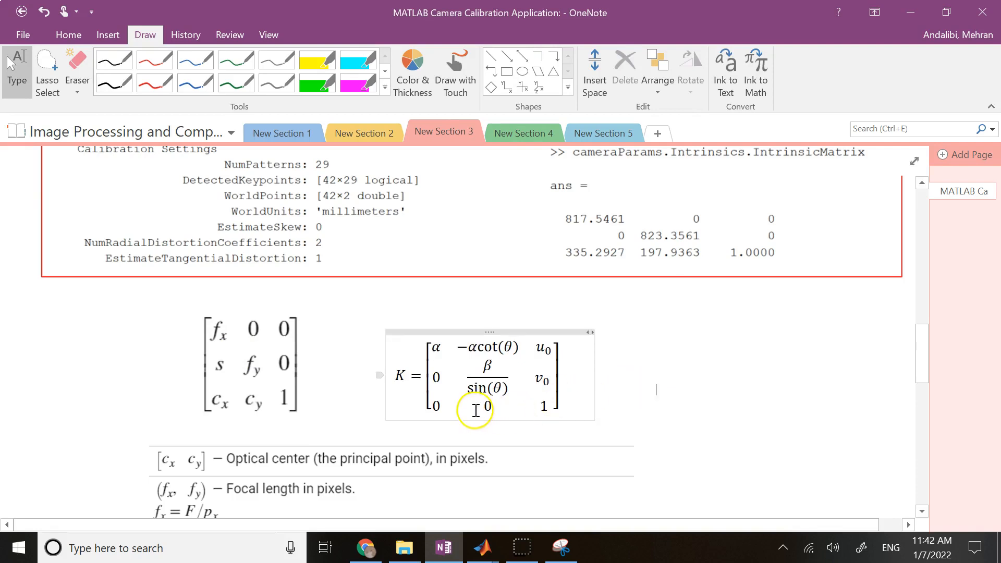
Step: Relabel the copied matrix as K^T and transpose its entries into rows α, 0, 0; −αcot(θ), β/sin(θ), 0; and u0, v0, 1
left_click(221, 412)
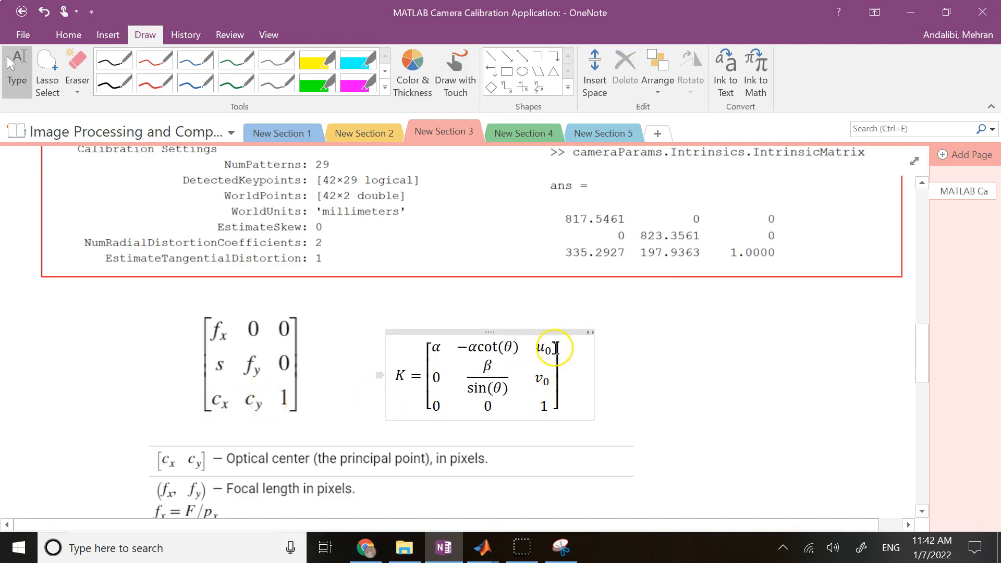
left_click(406, 371)
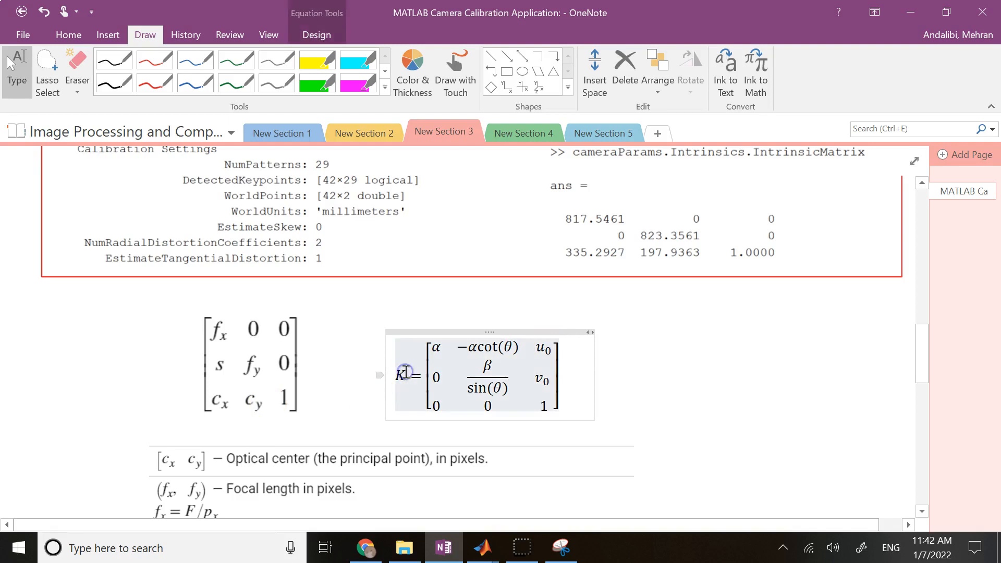
type("T")
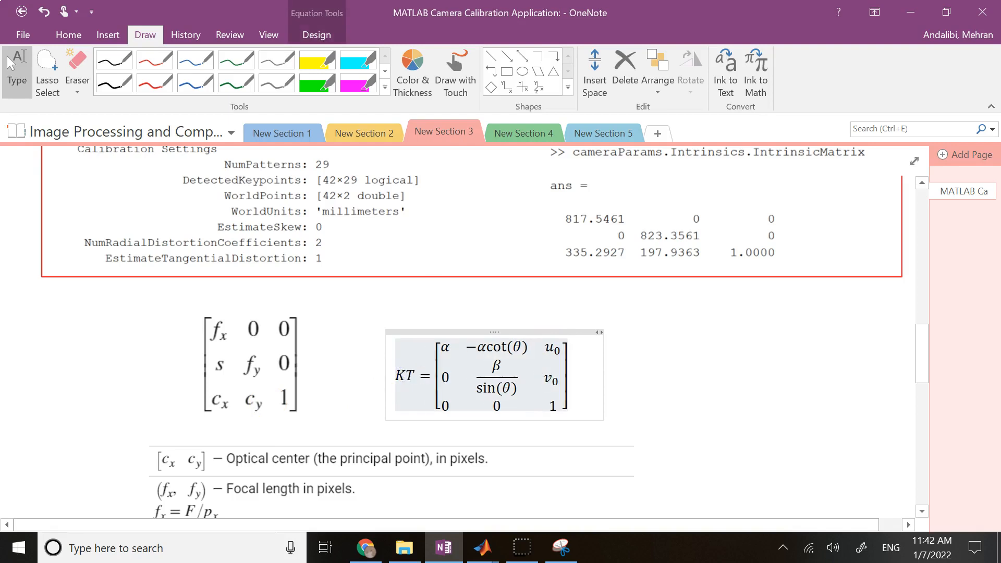
type("^")
key("Right")
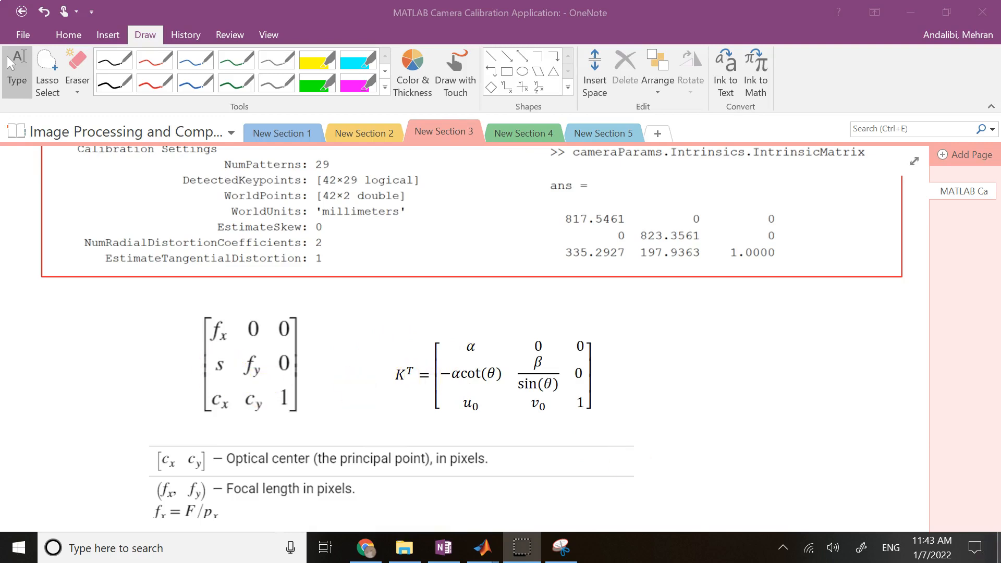
Step: Circle s in the symbolic matrix and the matching −αcot(θ) entry in K^T with a blue pen
left_click(196, 85)
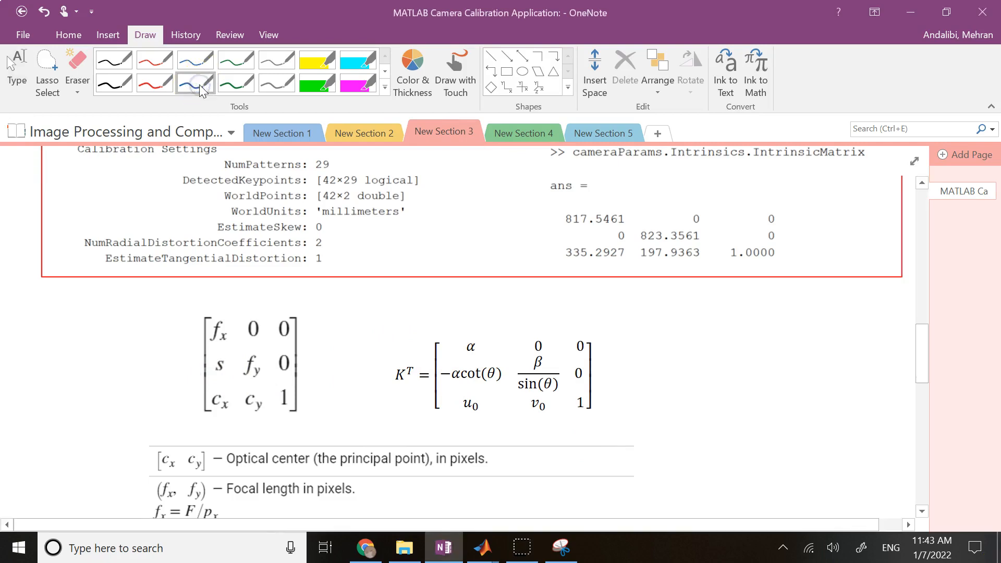
left_click_drag(239, 365, 215, 370)
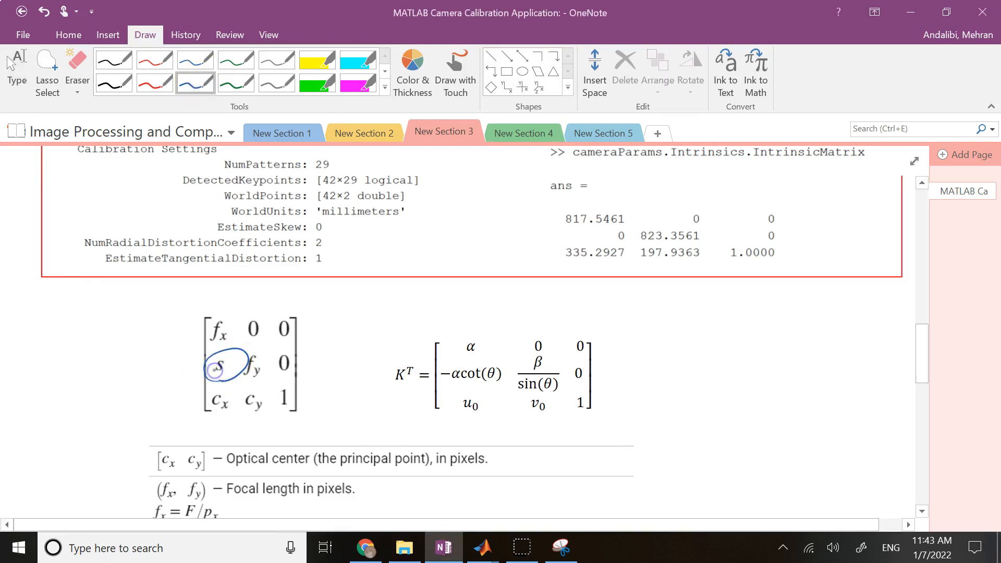
mouse_move(495, 386)
left_mouse_down()
mouse_move(436, 384)
mouse_move(507, 367)
mouse_move(498, 385)
left_mouse_up()
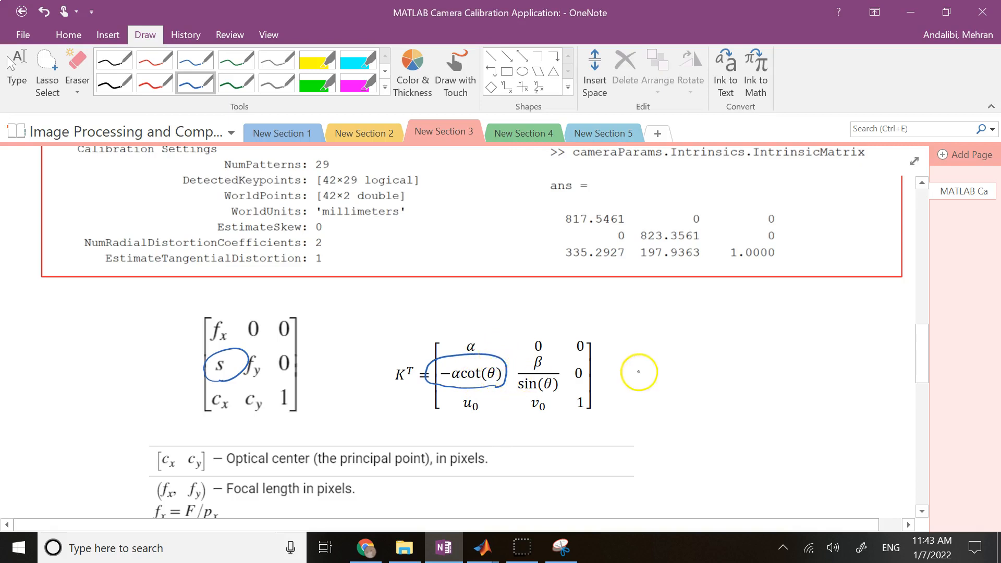
Step: Handwrite θ = π/2 in blue beside the K^T matrix
left_click_drag(651, 356, 680, 366)
left_click_drag(669, 376, 708, 349)
left_click_drag(698, 350, 695, 368)
left_click_drag(696, 354, 698, 352)
left_click_drag(710, 400, 712, 401)
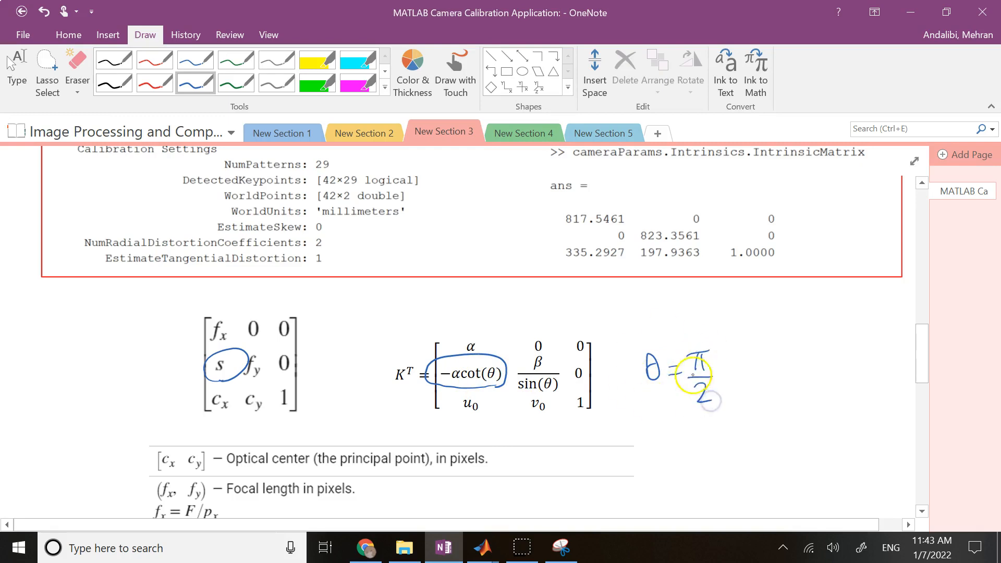
Step: In the intrinsic parameters notes, draw an arrow from the zero-skew K to the skewed K, circle −αcot(θ) and label it "skew"
left_click(385, 129)
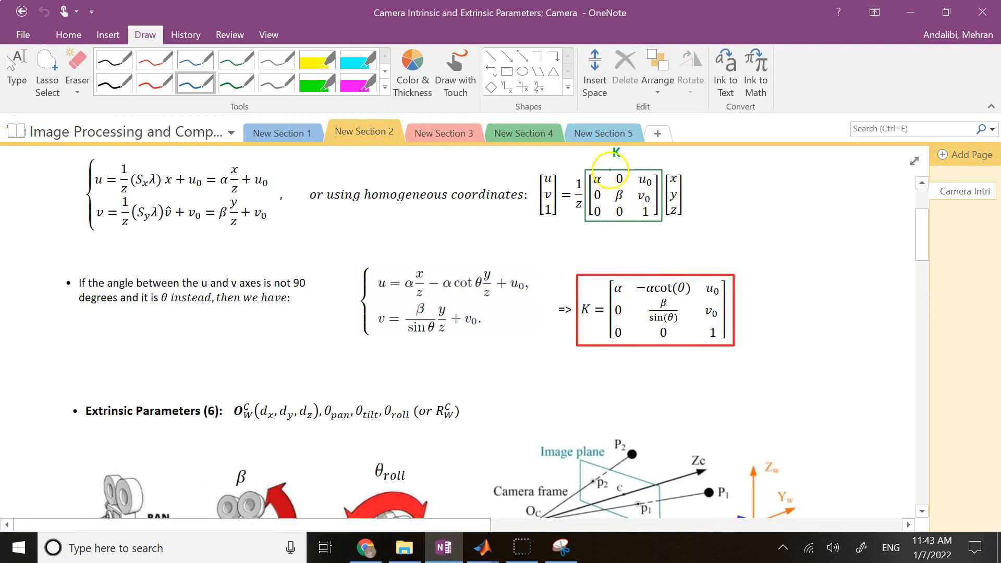
left_click_drag(640, 225, 673, 274)
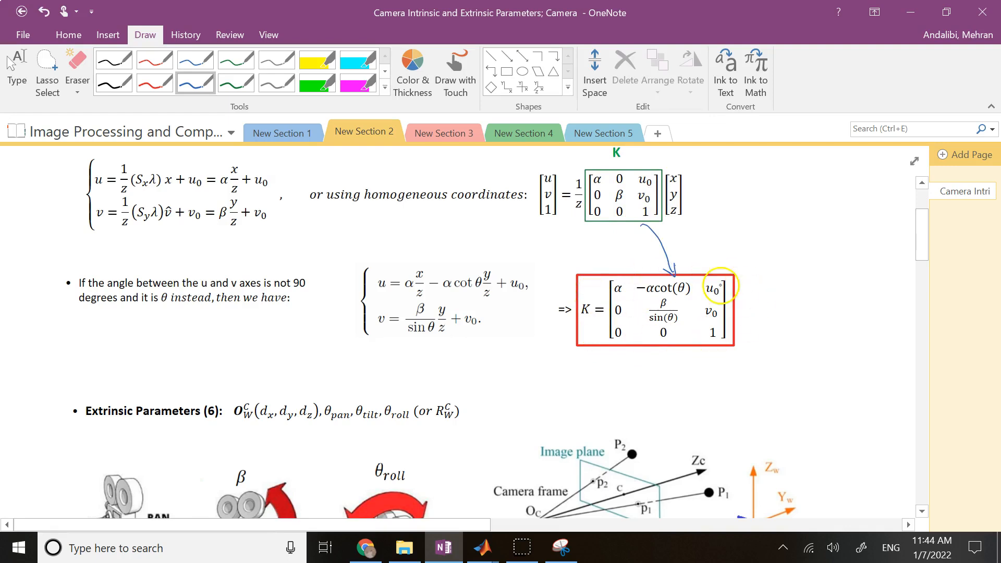
left_click_drag(692, 299, 632, 292)
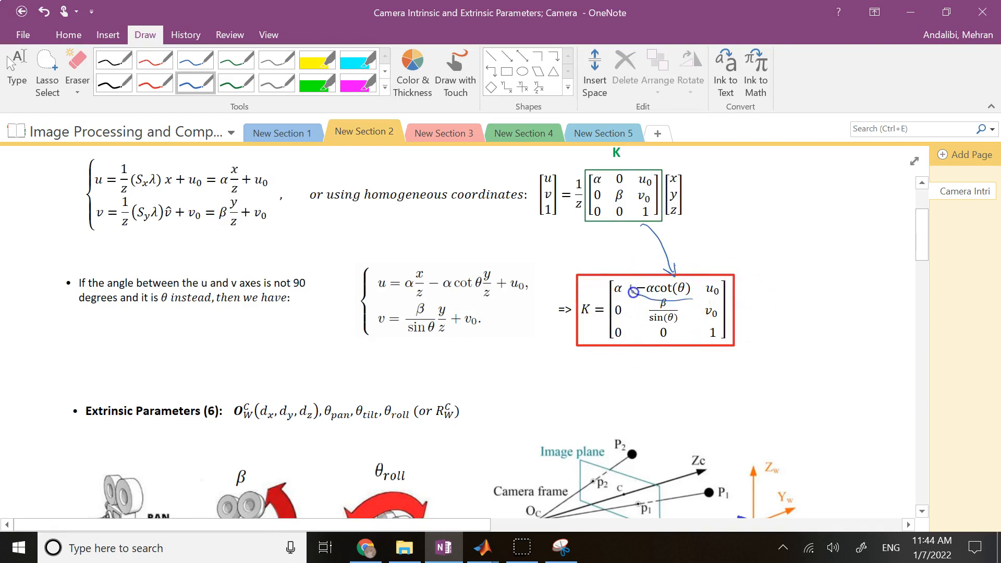
left_click_drag(692, 276, 770, 244)
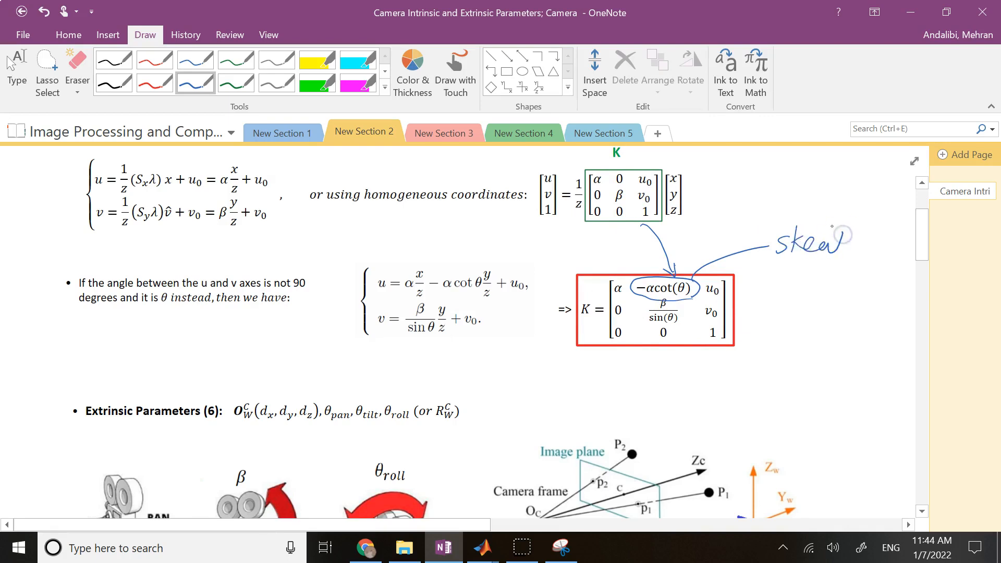
Step: Back in the calibration notes, draw an arrow from the circled s over K^T and turn the handwritten equation into θ ≠ π/2
left_click(447, 133)
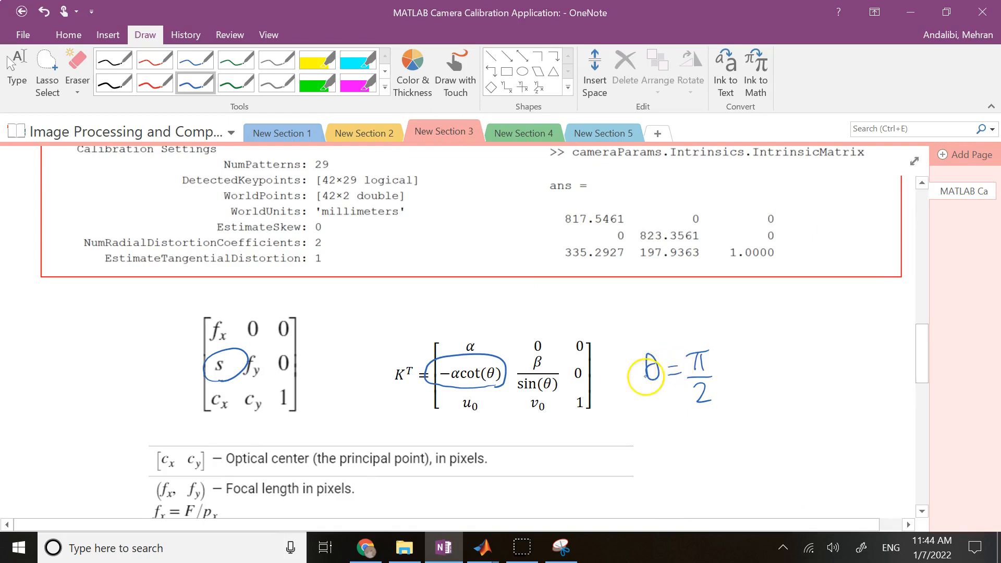
mouse_move(244, 355)
left_mouse_down()
mouse_move(291, 329)
mouse_move(577, 319)
left_mouse_up()
left_click_drag(679, 353, 672, 392)
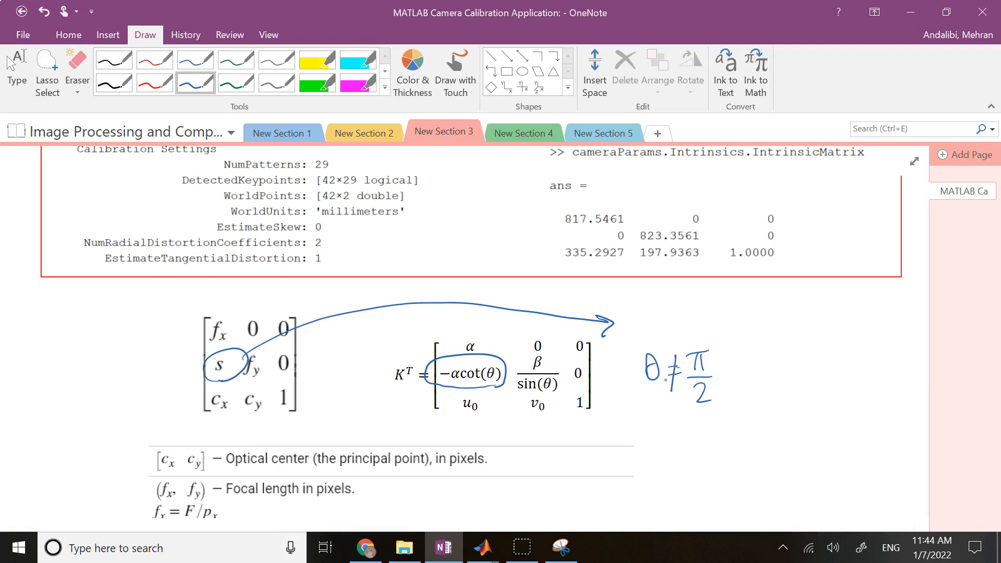
Step: Review the skew coefficient definition and the radial distortion diagrams and equations further down the calibration notes
left_click(17, 71)
scroll(103, 421, "down", 3)
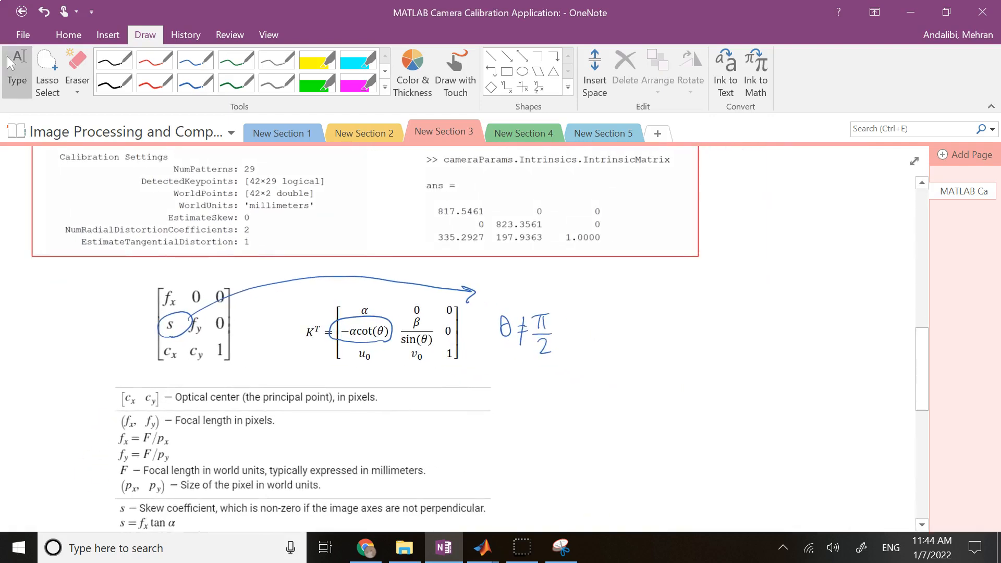
scroll(40, 286, "down", 6)
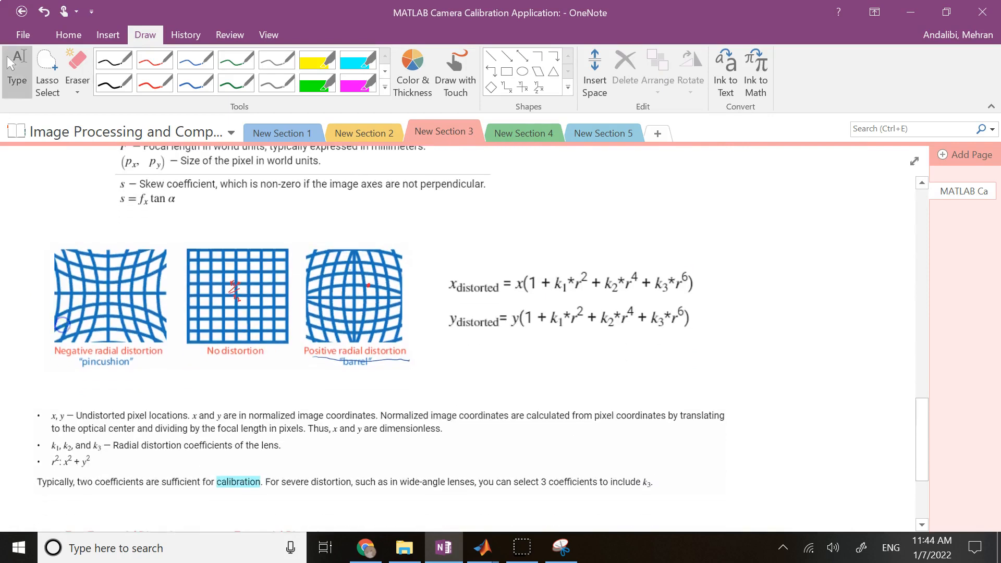
Step: Find the Image Plane and Camera CCD diagram in the pinhole camera notes and draw a blue ray from the pinhole to the physical retina near p
left_click(195, 83)
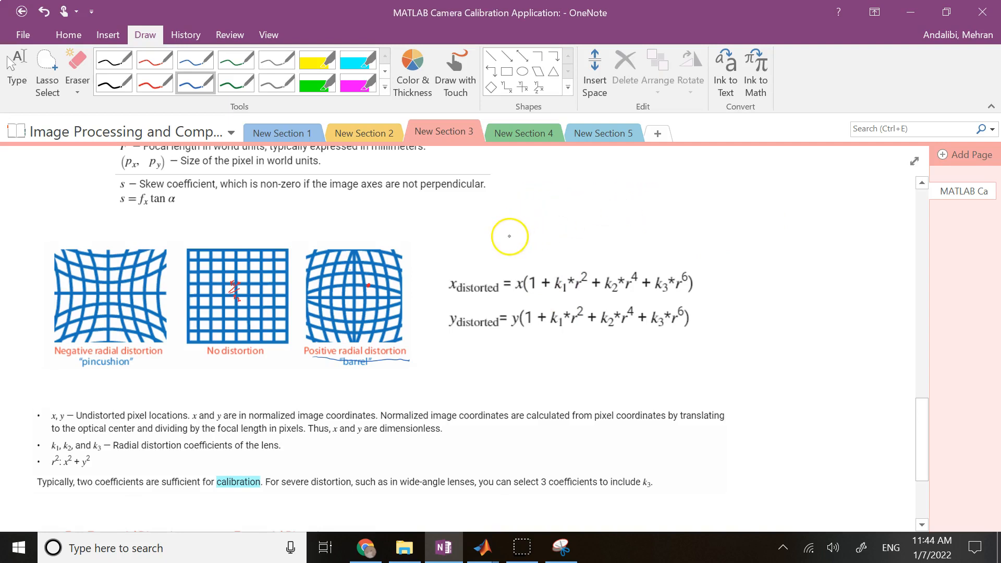
left_click(368, 133)
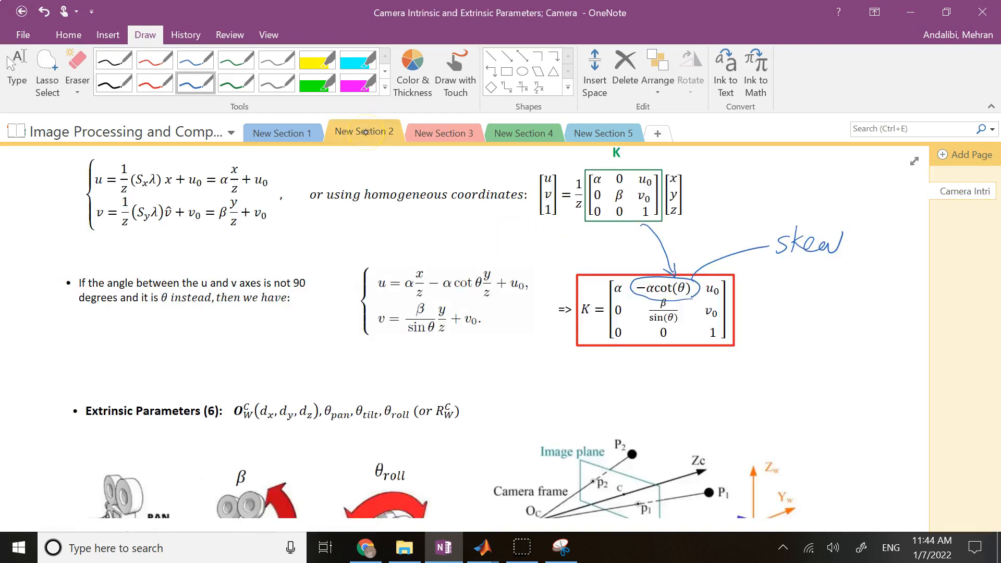
scroll(364, 131, "down", 15)
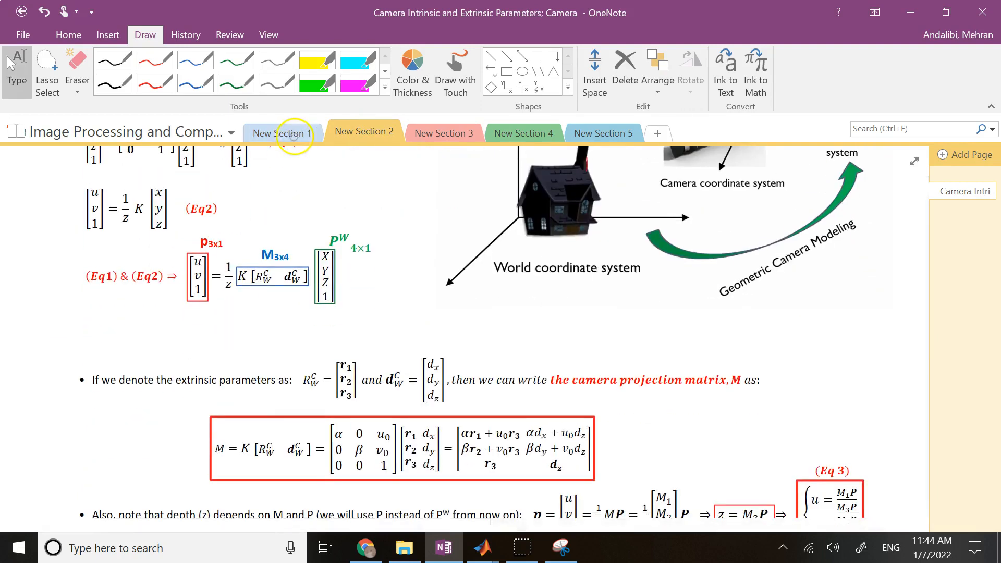
left_click(292, 132)
scroll(49, 350, "down", 8)
scroll(94, 472, "up", 3)
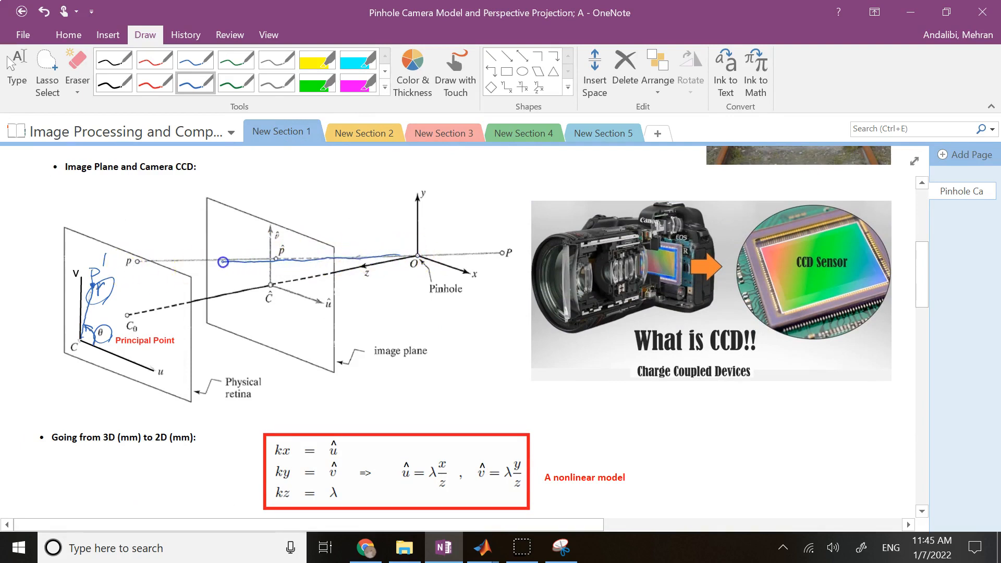
left_click_drag(141, 274, 142, 267)
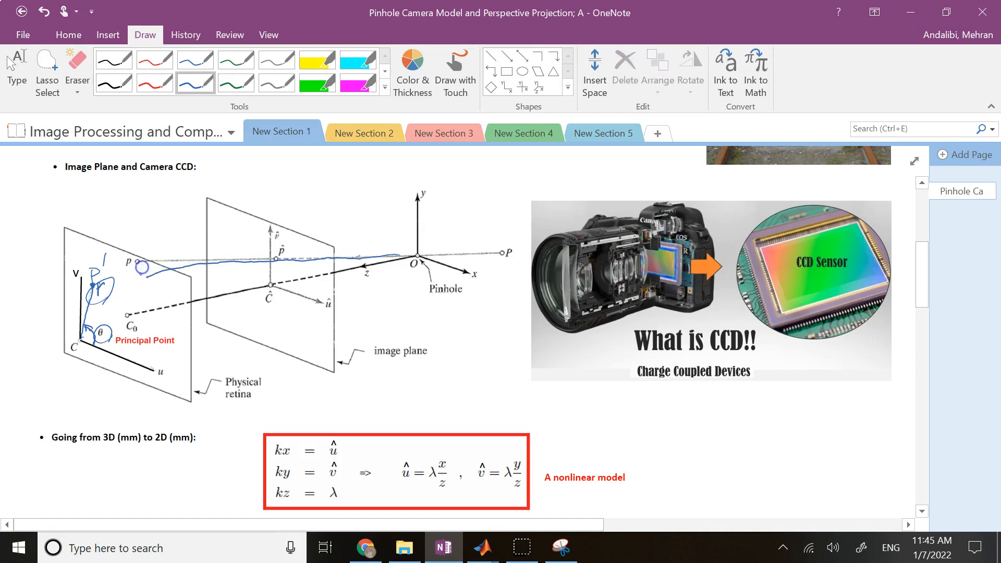